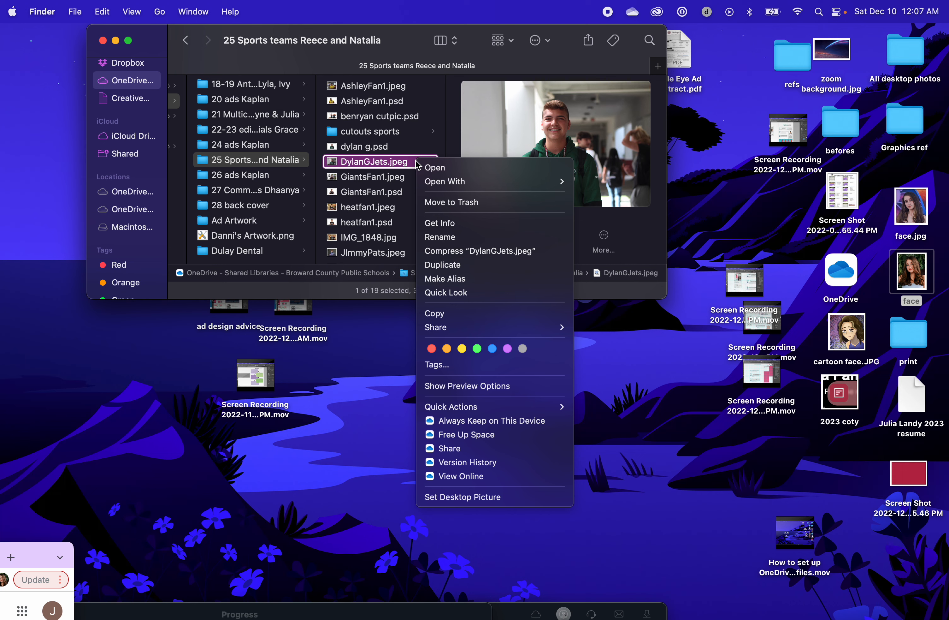
{"action": "mouse_move", "coordinate": [450, 182]}
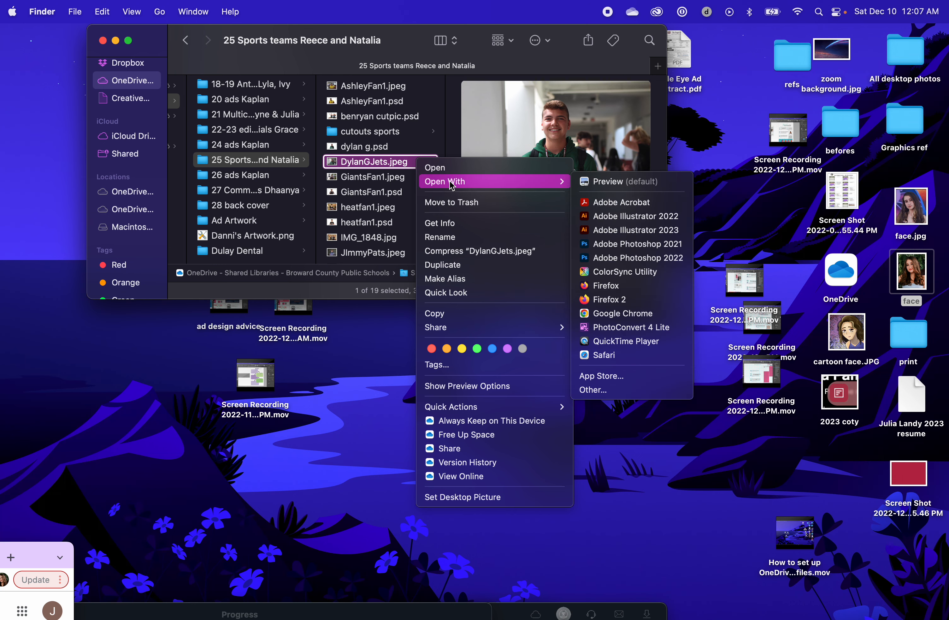
{"action": "left_click", "coordinate": [649, 244]}
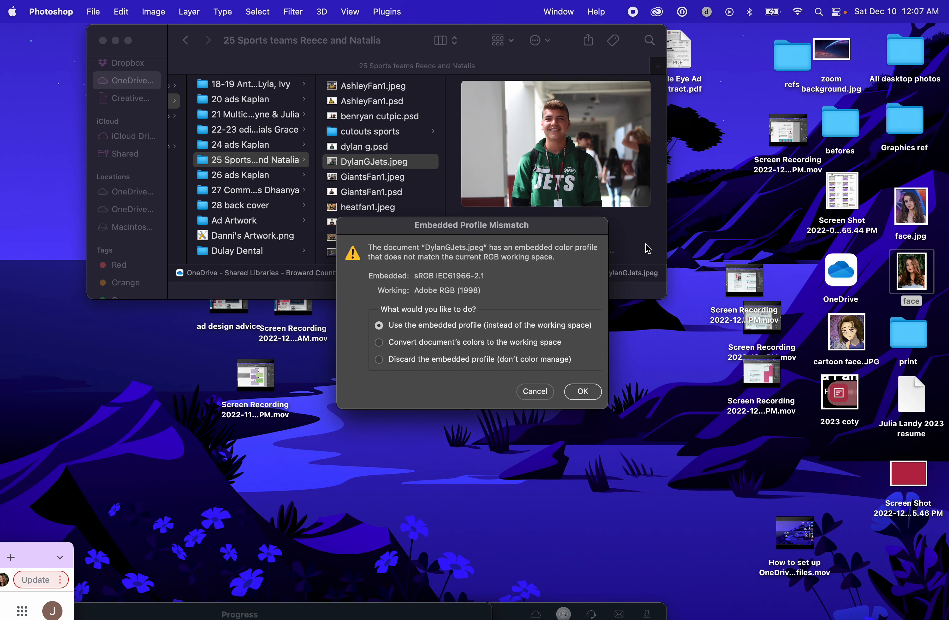
{"action": "left_click", "coordinate": [583, 391]}
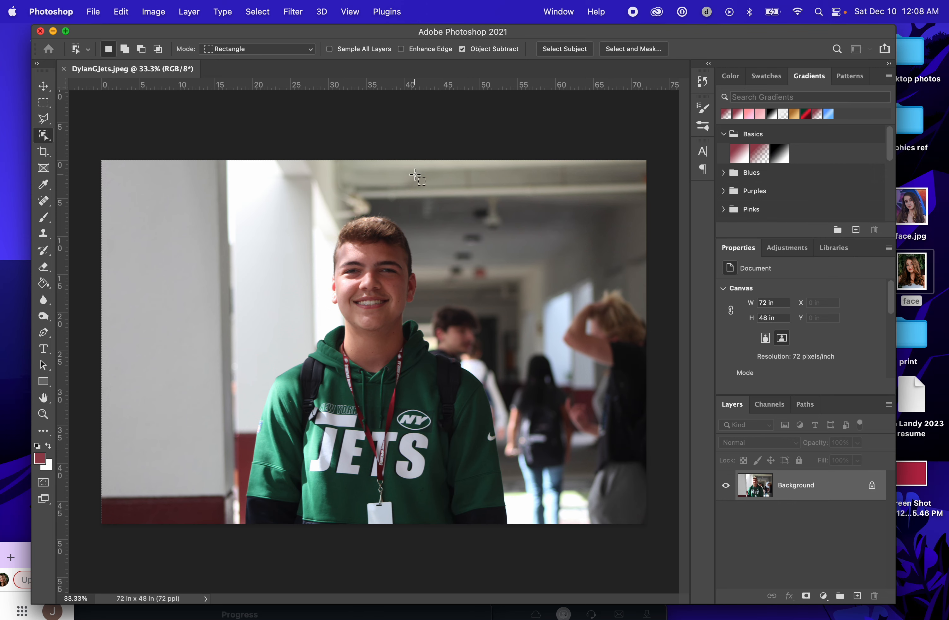
{"action": "key", "text": "super+n"}
{"action": "left_click", "coordinate": [528, 471]}
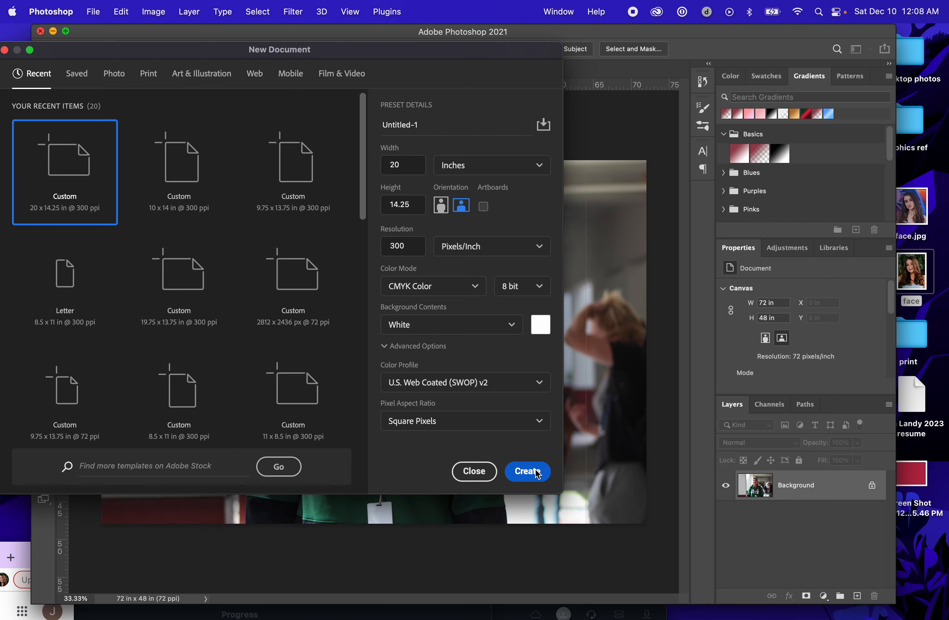
{"action": "left_click_drag", "start_coordinate": [912, 273], "coordinate": [501, 304]}
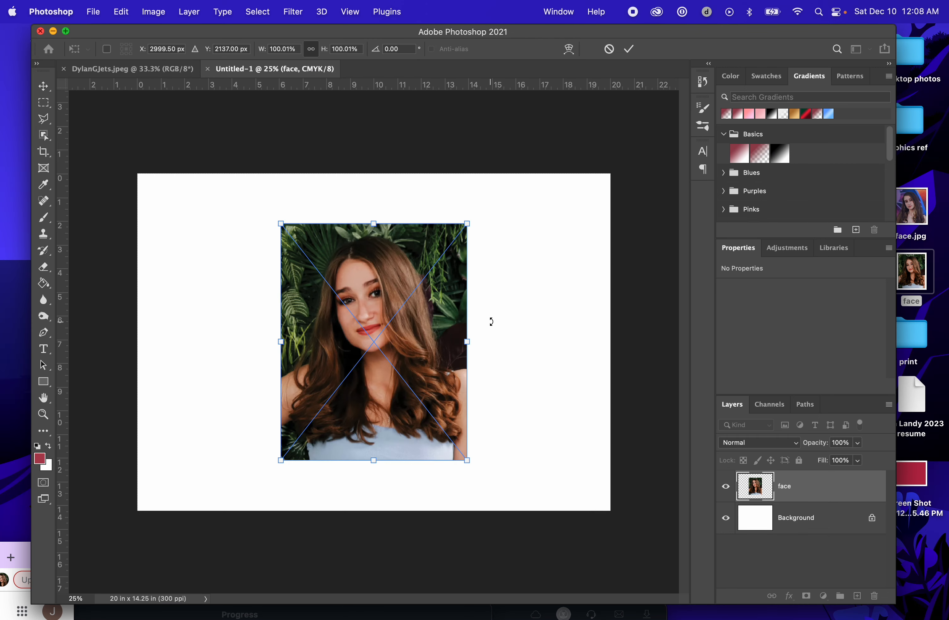
{"action": "key", "text": "Return"}
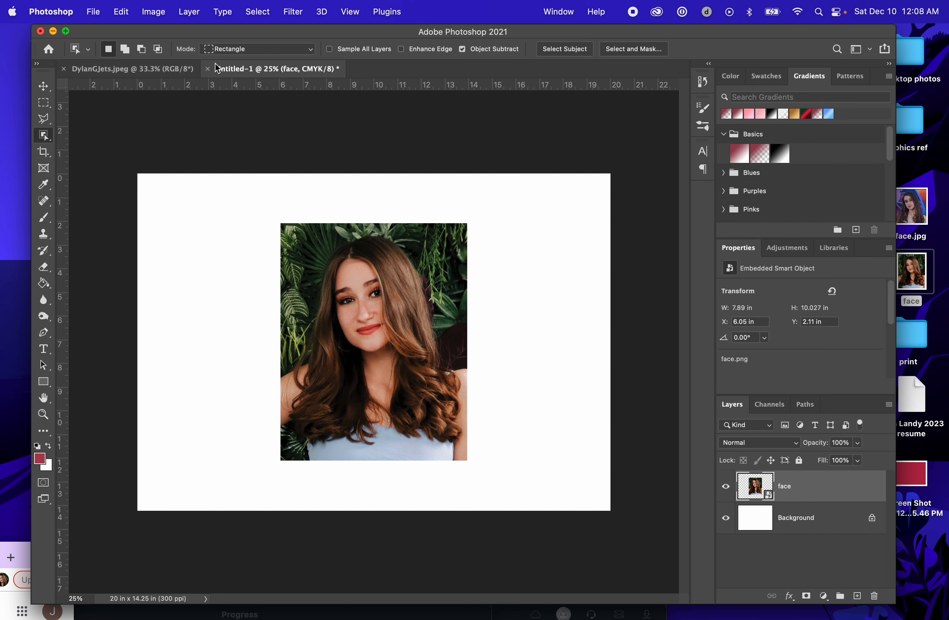
{"action": "left_click", "coordinate": [208, 69]}
{"action": "left_click", "coordinate": [502, 267]}
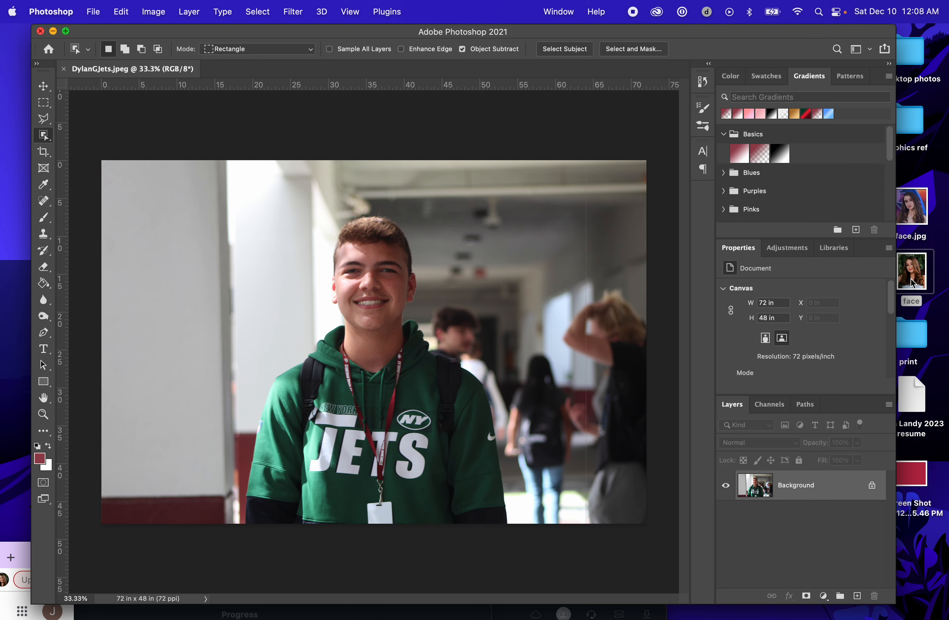
- Create a 20 x 14.25 in CMYK document at 300 ppi and place the copied face image in it
{"action": "key", "text": "super+n"}
{"action": "left_click", "coordinate": [529, 410]}
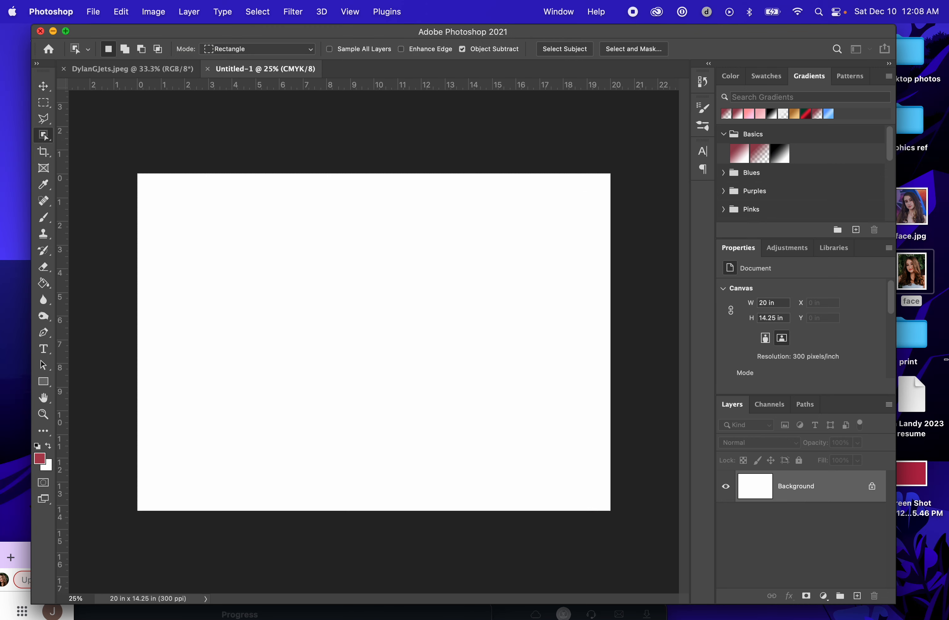
{"action": "key", "text": "super+v"}
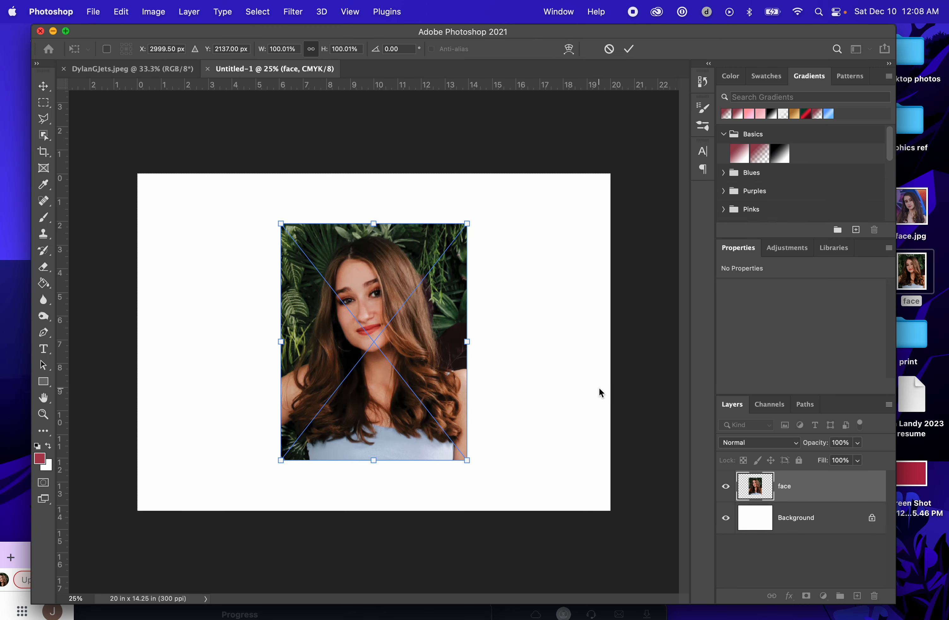
{"action": "key", "text": "Return"}
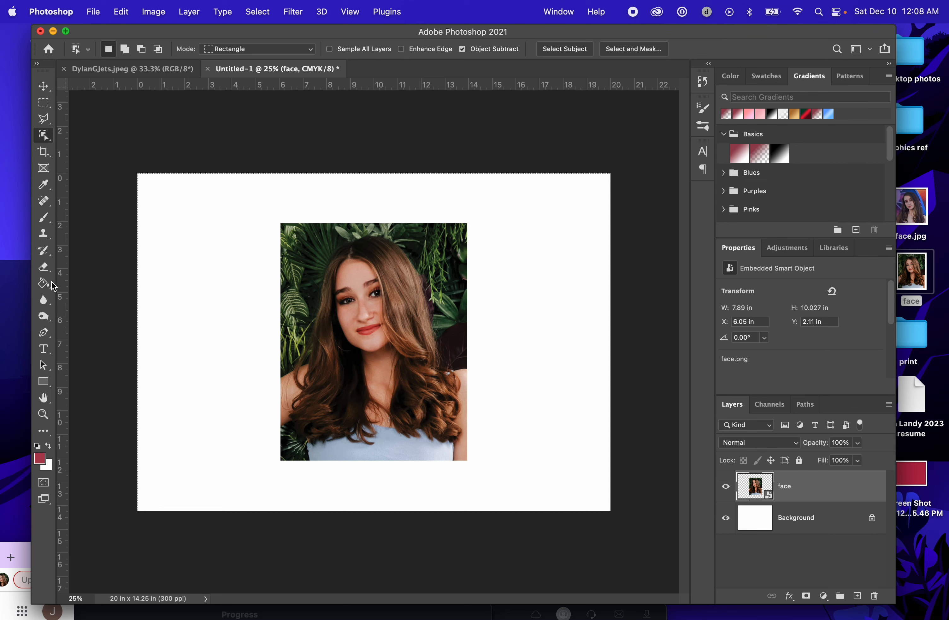
- Rasterize the face layer, and try an Eraser stroke across the photo and undo it
{"action": "key", "text": "e"}
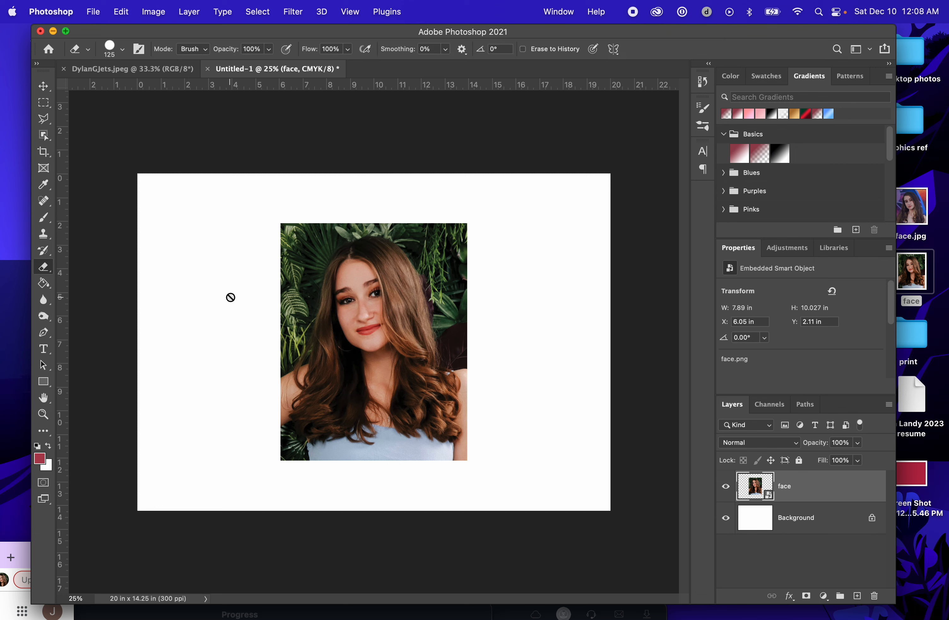
{"action": "left_click", "coordinate": [472, 213]}
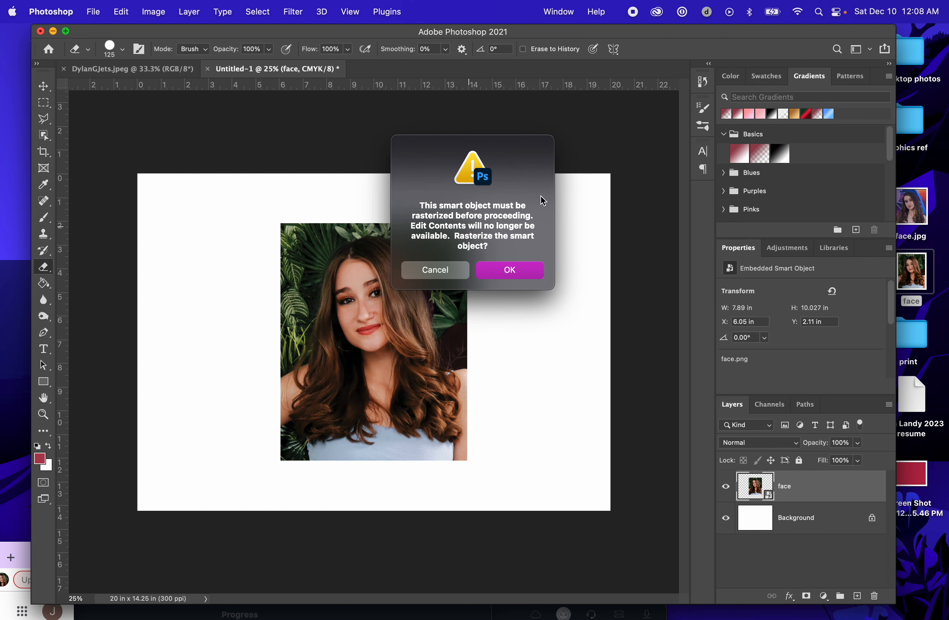
{"action": "left_click", "coordinate": [446, 270]}
{"action": "right_click", "coordinate": [814, 489]}
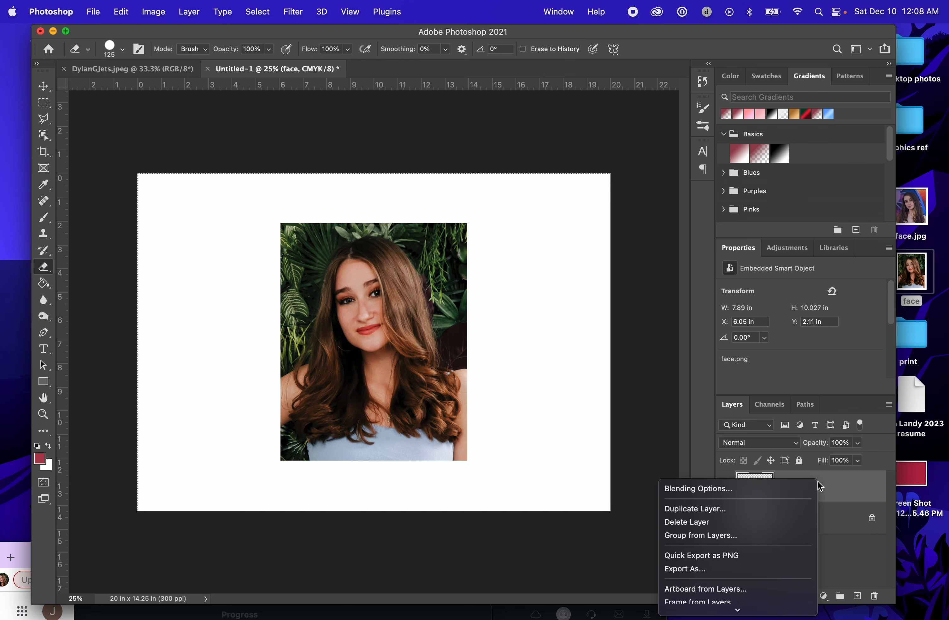
{"action": "scroll", "coordinate": [755, 515], "scroll_direction": "down", "scroll_amount": 5}
{"action": "left_click", "coordinate": [720, 241]}
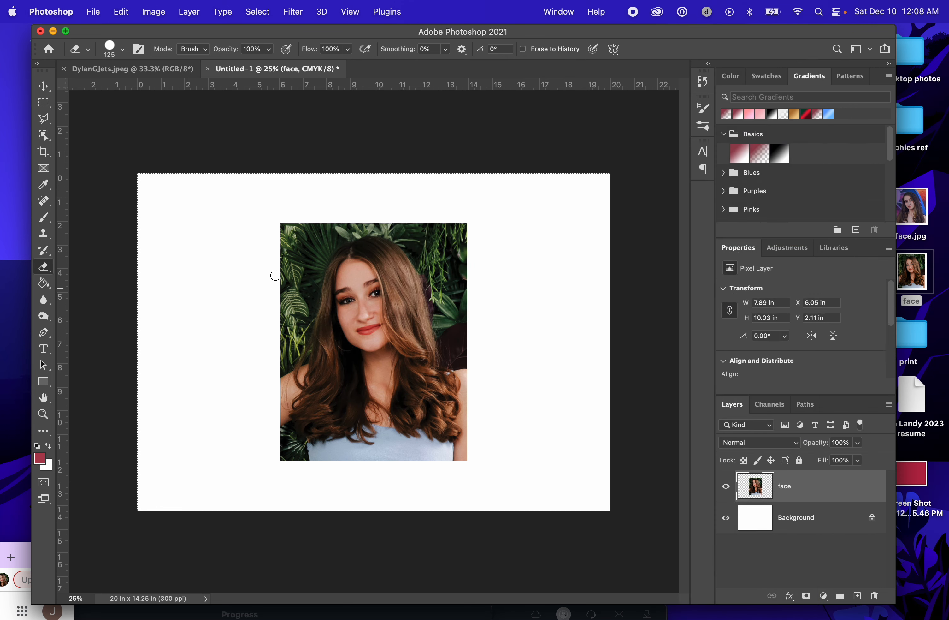
{"action": "mouse_move", "coordinate": [264, 277]}
{"action": "left_mouse_down"}
{"action": "mouse_move", "coordinate": [414, 335]}
{"action": "mouse_move", "coordinate": [463, 443]}
{"action": "left_mouse_up"}
{"action": "key", "text": "super+z"}
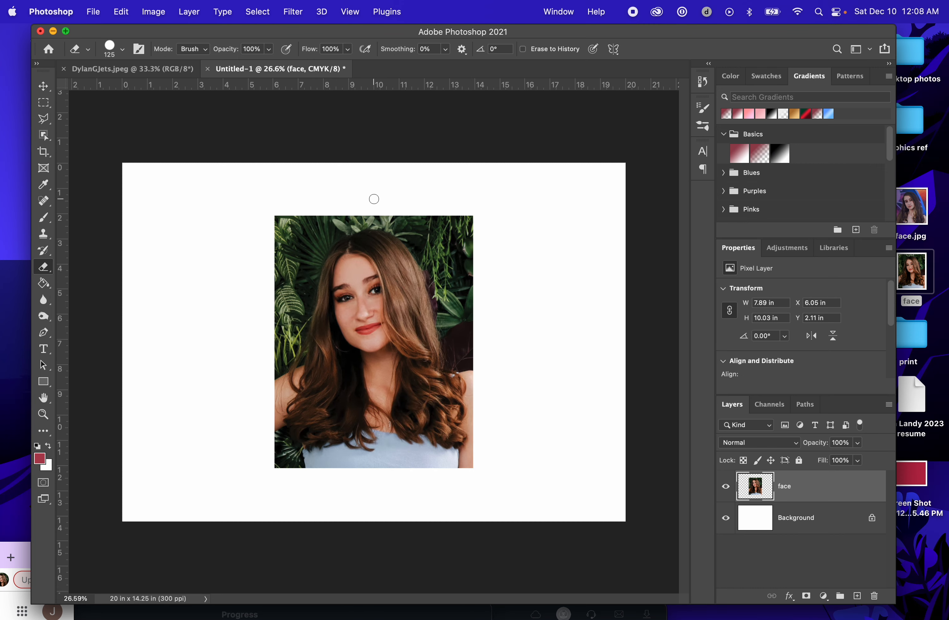
- Move the face layer horizontally on the canvas to an X position of about 5.03 in
{"action": "scroll", "coordinate": [374, 199], "scroll_direction": "up", "scroll_amount": 5}
{"action": "scroll", "coordinate": [311, 166], "scroll_direction": "down", "scroll_amount": 2}
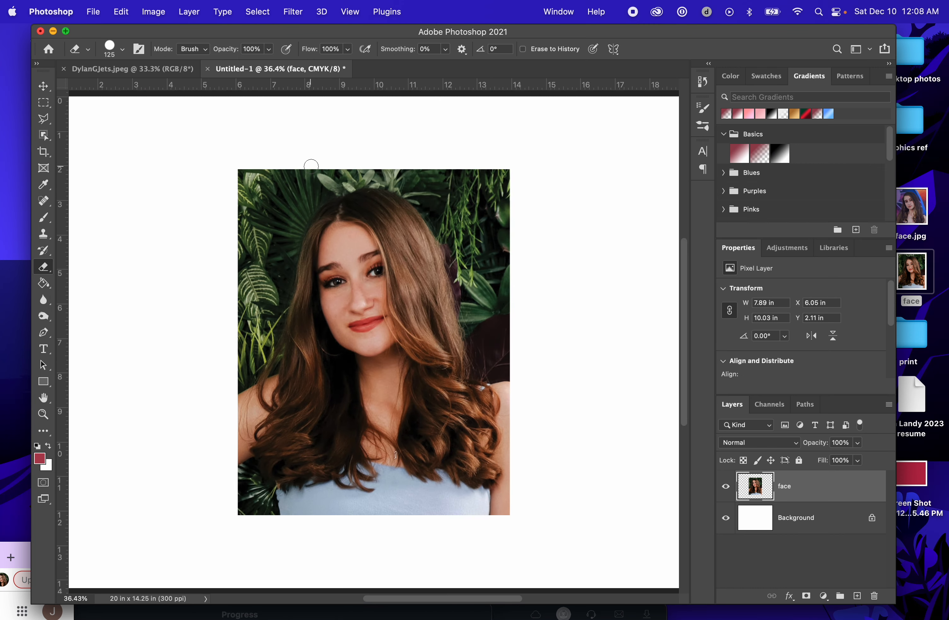
{"action": "scroll", "coordinate": [310, 167], "scroll_direction": "up", "scroll_amount": 2}
{"action": "left_click", "coordinate": [45, 88]}
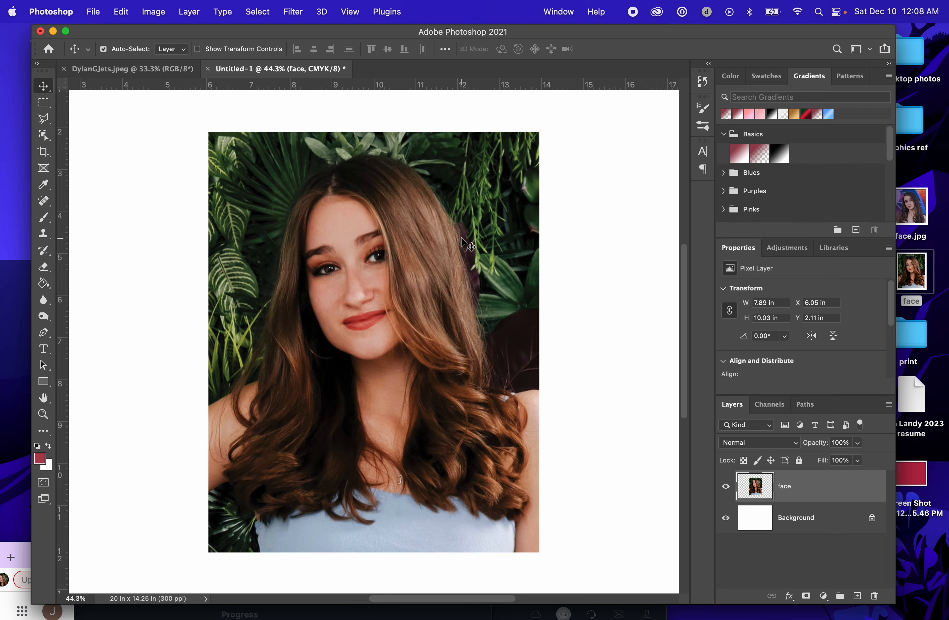
{"action": "left_click_drag", "start_coordinate": [462, 241], "coordinate": [331, 238]}
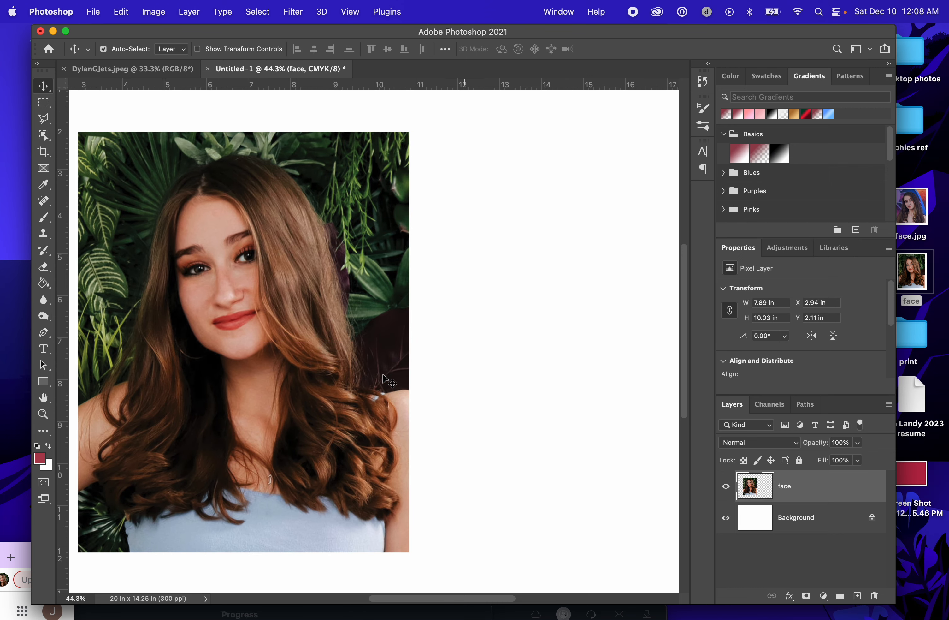
{"action": "left_click_drag", "start_coordinate": [324, 368], "coordinate": [412, 368]}
- View the desktop's face image in Preview to compare it with the placed copy, and dismiss the viewer
{"action": "left_click", "coordinate": [918, 276]}
{"action": "double_click", "coordinate": [919, 276]}
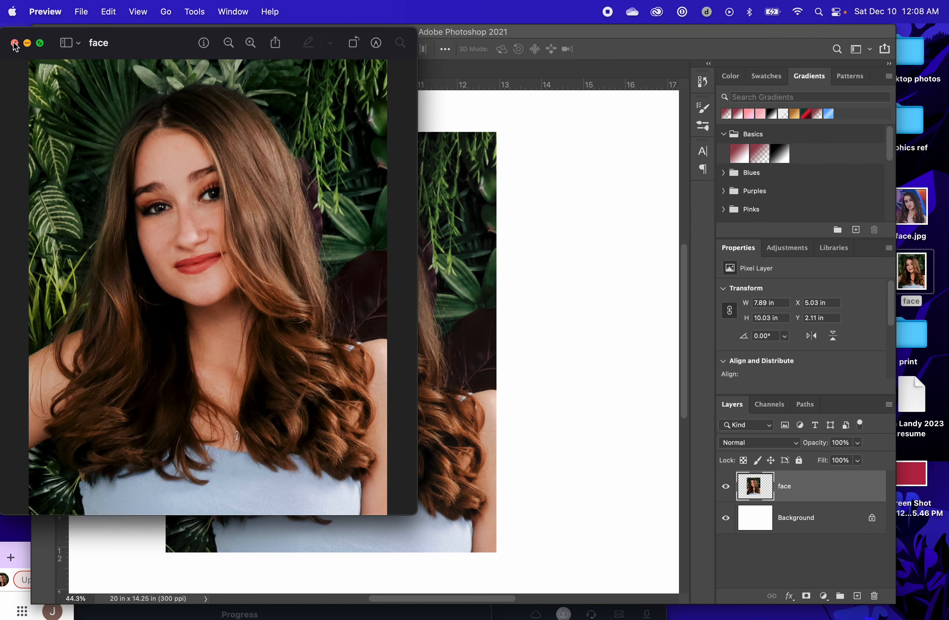
{"action": "left_click", "coordinate": [15, 43]}
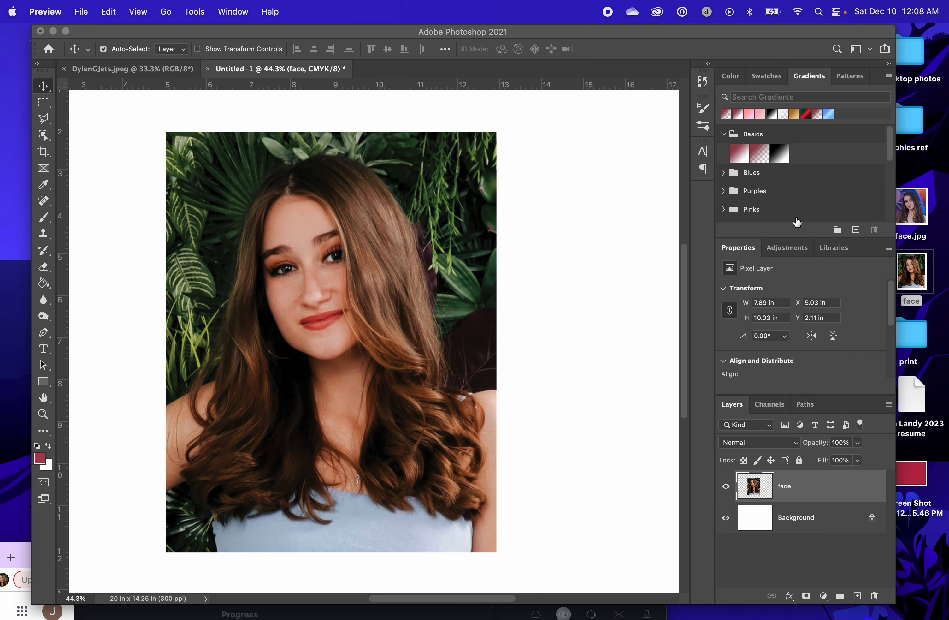
{"action": "double_click", "coordinate": [913, 271]}
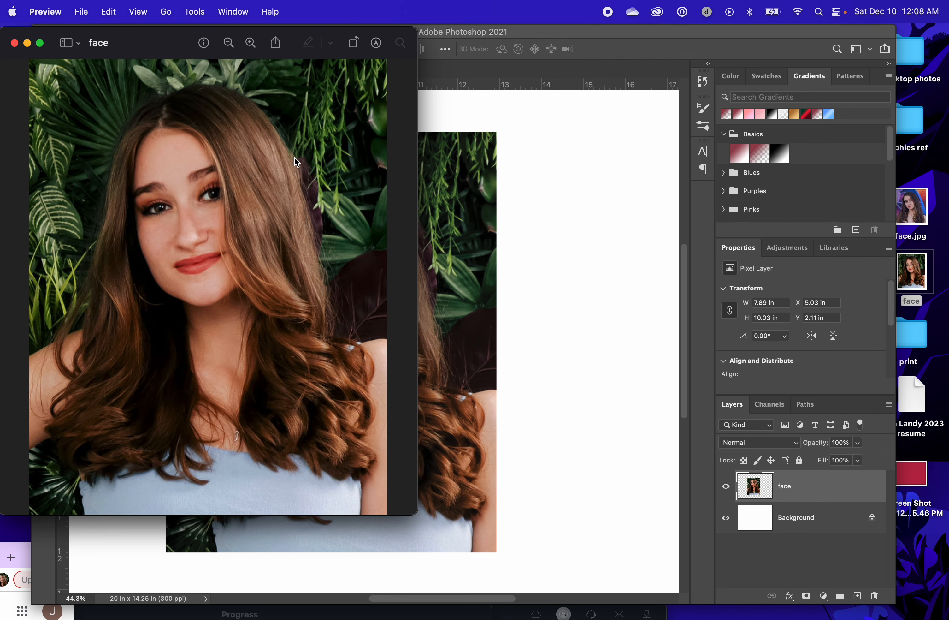
{"action": "left_click", "coordinate": [28, 43]}
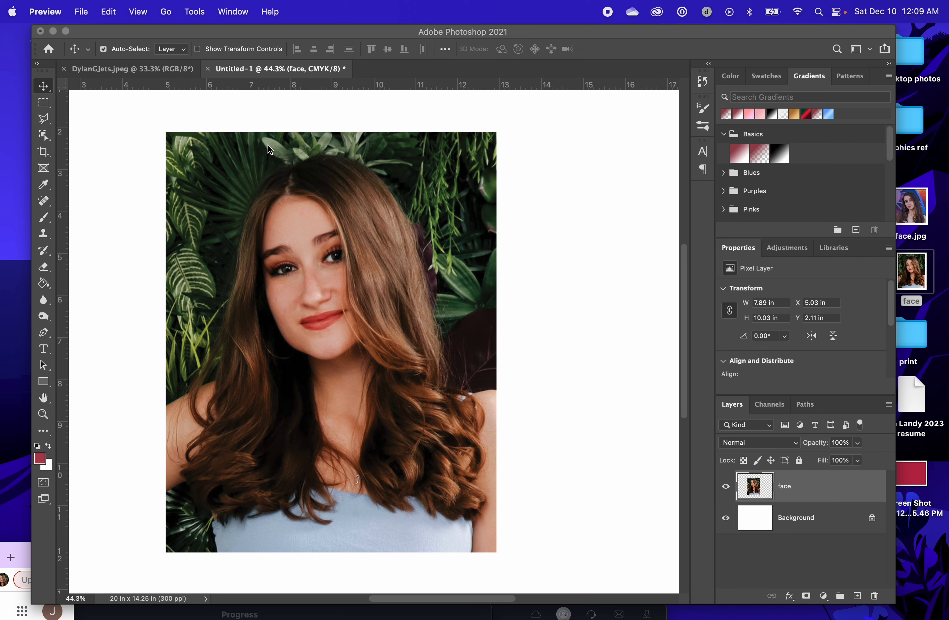
- Close the Untitled-1 document without saving its changes
{"action": "left_click", "coordinate": [208, 73]}
{"action": "left_click", "coordinate": [208, 68]}
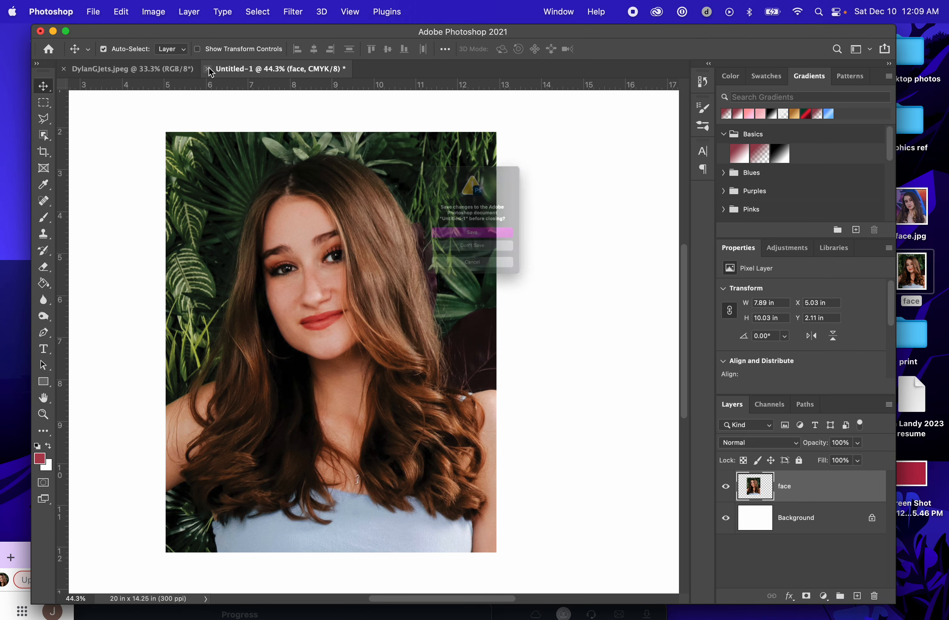
{"action": "left_click", "coordinate": [457, 265]}
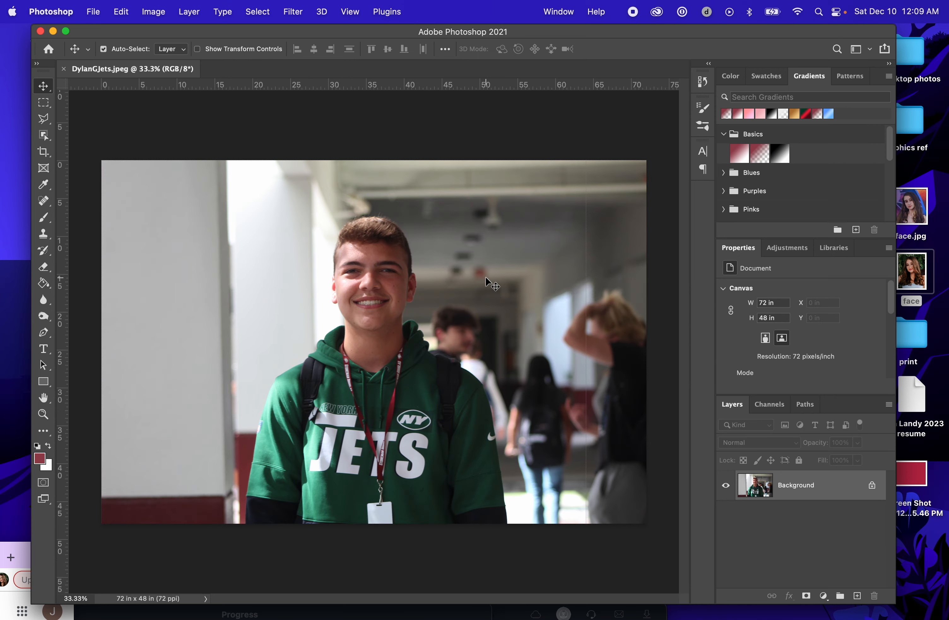
- Unlock the Background layer of the hallway photo so it becomes a regular editable layer
{"action": "scroll", "coordinate": [485, 278], "scroll_direction": "up", "scroll_amount": 3}
{"action": "scroll", "coordinate": [485, 278], "scroll_direction": "down", "scroll_amount": 2}
{"action": "scroll", "coordinate": [479, 266], "scroll_direction": "up", "scroll_amount": 4}
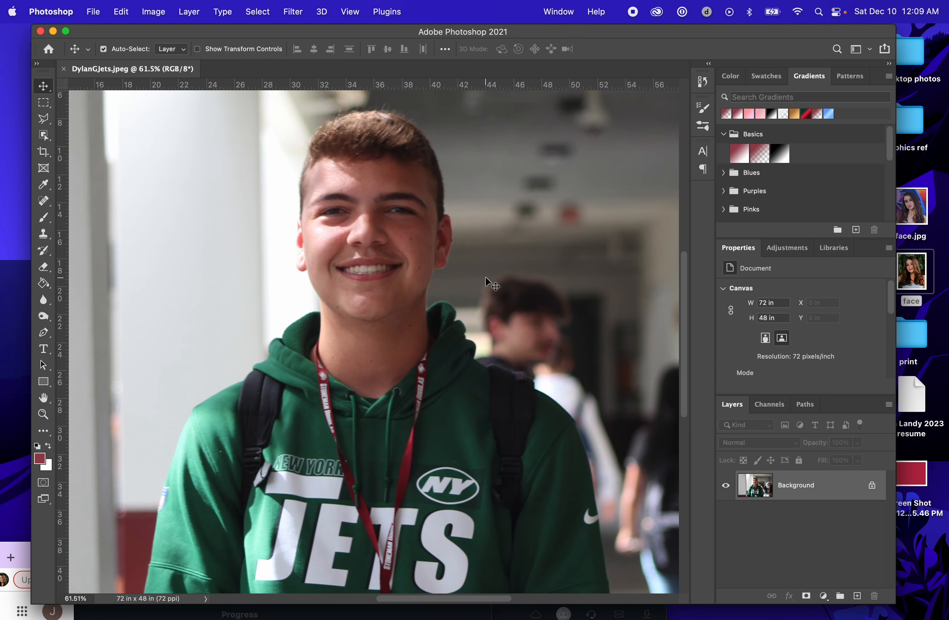
{"action": "scroll", "coordinate": [469, 242], "scroll_direction": "down", "scroll_amount": 5}
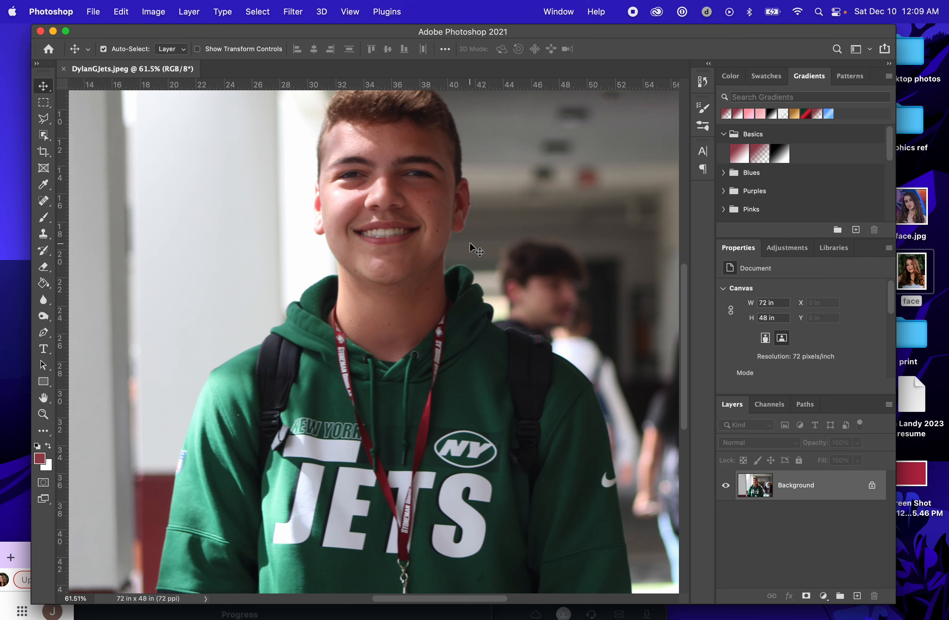
{"action": "scroll", "coordinate": [533, 404], "scroll_direction": "down", "scroll_amount": 1}
{"action": "left_click", "coordinate": [870, 485]}
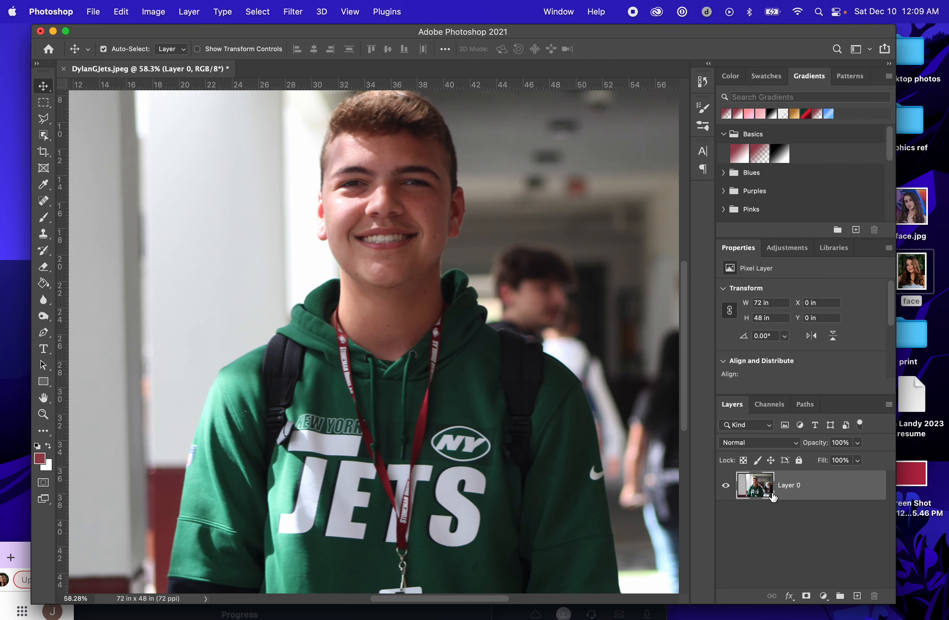
- Switch to the Quick Selection Tool and set its brush size to 60 px
{"action": "scroll", "coordinate": [393, 434], "scroll_direction": "down", "scroll_amount": 1}
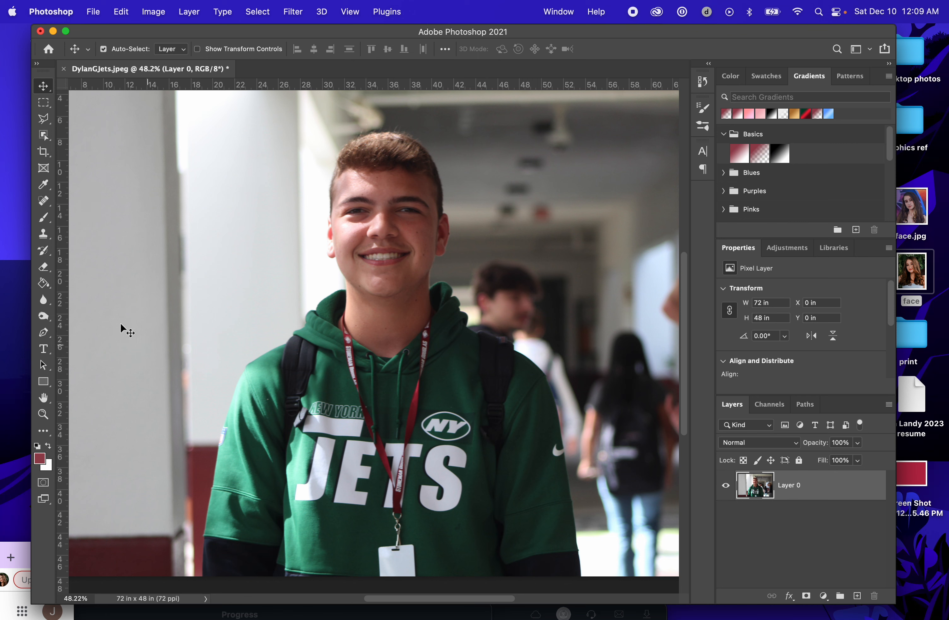
{"action": "left_click", "coordinate": [44, 152]}
{"action": "left_click", "coordinate": [43, 135]}
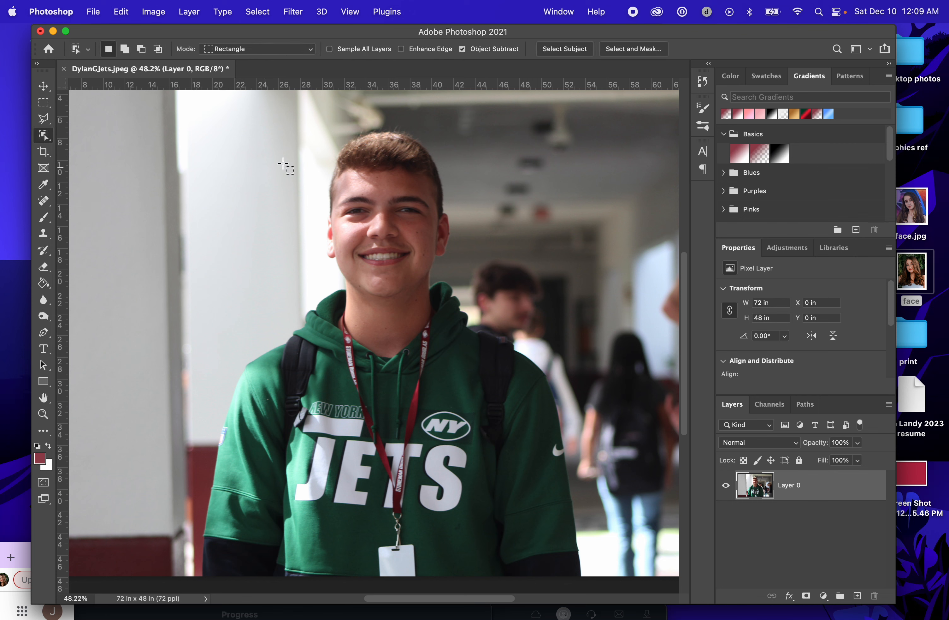
{"action": "scroll", "coordinate": [284, 188], "scroll_direction": "down", "scroll_amount": 1}
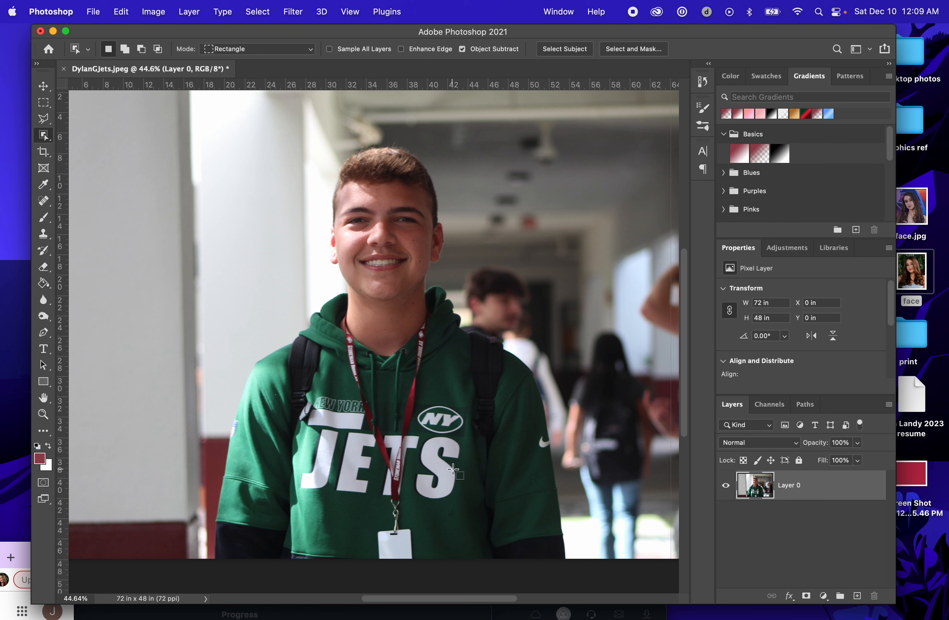
{"action": "right_click", "coordinate": [43, 136]}
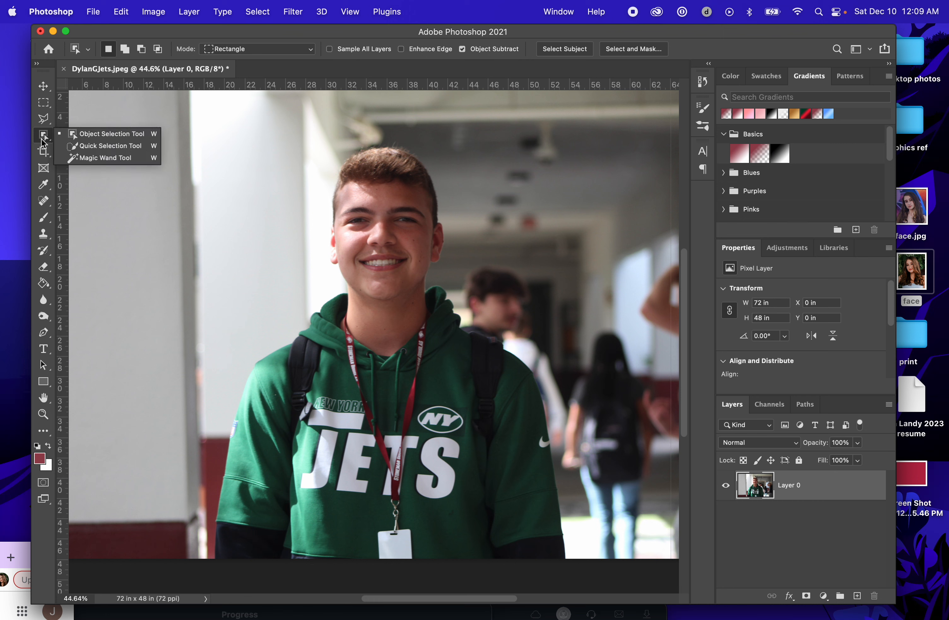
{"action": "left_click", "coordinate": [95, 146]}
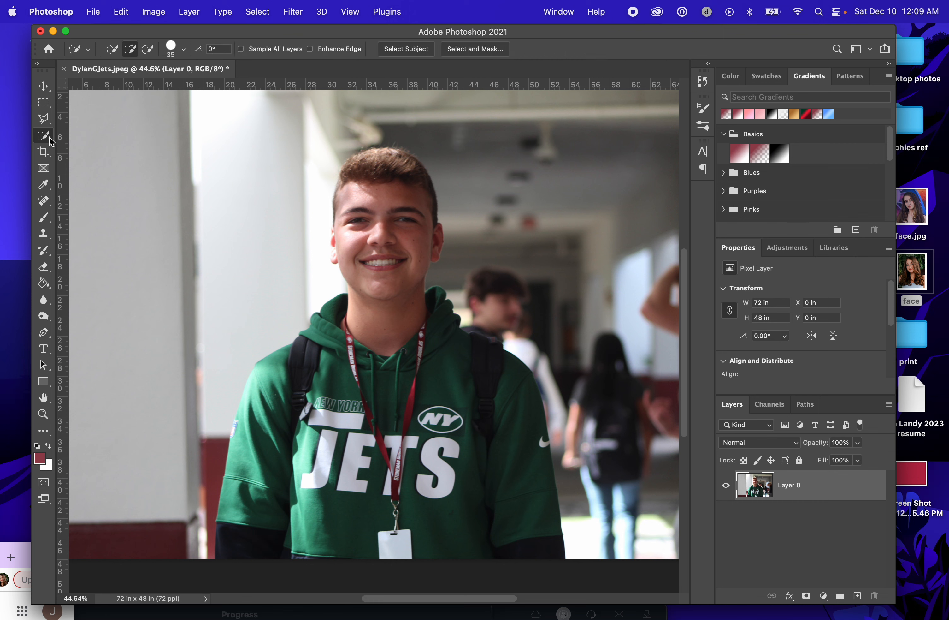
{"action": "left_click", "coordinate": [181, 51]}
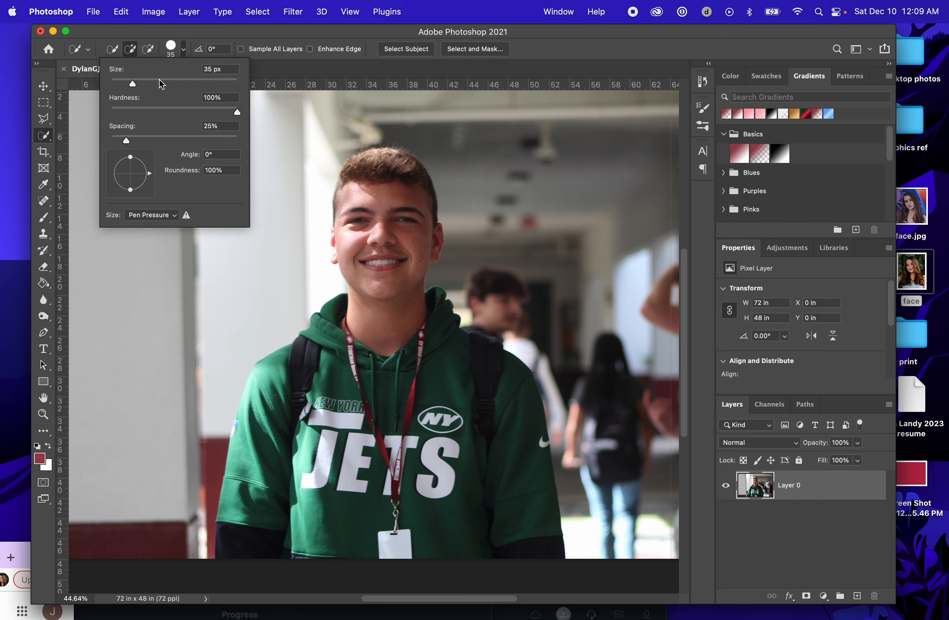
{"action": "mouse_move", "coordinate": [134, 83]}
{"action": "left_mouse_down"}
{"action": "mouse_move", "coordinate": [224, 83]}
{"action": "mouse_move", "coordinate": [177, 82]}
{"action": "left_mouse_up"}
{"action": "left_click", "coordinate": [220, 43]}
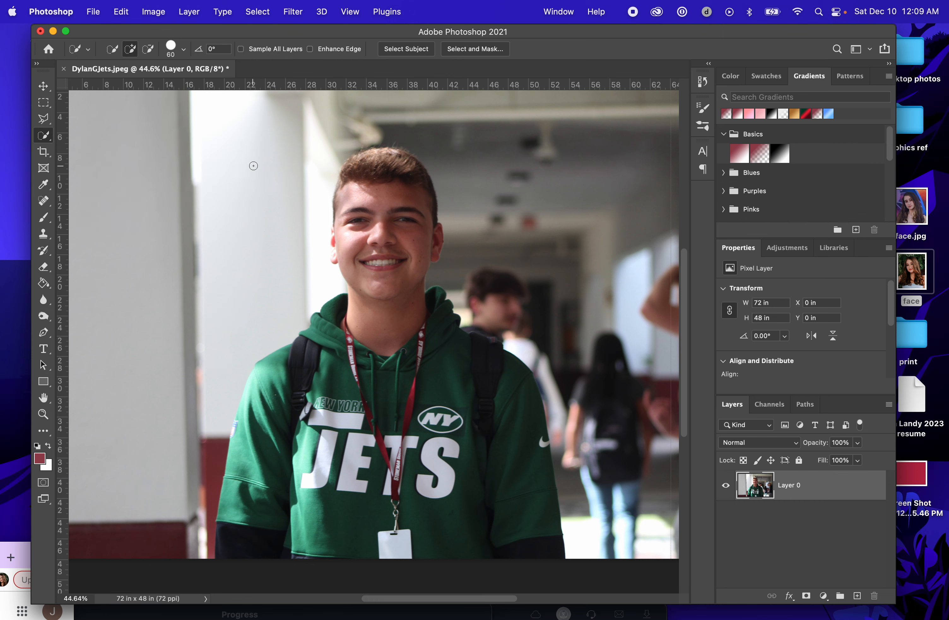
- Set the Quick Selection brush size to 200 px and make a new selection of the boy in the green Jets hoodie
{"action": "key", "text": "bracketright"}
{"action": "key", "text": "bracketright"}
{"action": "key", "text": "bracketright"}
{"action": "key", "text": "bracketright"}
{"action": "key", "text": "bracketright"}
{"action": "key", "text": "bracketright"}
{"action": "key", "text": "bracketright"}
{"action": "key", "text": "bracketright"}
{"action": "key", "text": "bracketright"}
{"action": "key", "text": "bracketright"}
{"action": "key", "text": "bracketright"}
{"action": "key", "text": "bracketright"}
{"action": "key", "text": "bracketright"}
{"action": "key", "text": "bracketleft"}
{"action": "key", "text": "bracketleft"}
{"action": "key", "text": "bracketleft"}
{"action": "key", "text": "bracketleft"}
{"action": "key", "text": "bracketleft"}
{"action": "key", "text": "bracketleft"}
{"action": "key", "text": "bracketleft"}
{"action": "key", "text": "bracketleft"}
{"action": "key", "text": "bracketleft"}
{"action": "key", "text": "bracketleft"}
{"action": "key", "text": "bracketleft"}
{"action": "key", "text": "bracketright"}
{"action": "key", "text": "bracketright"}
{"action": "key", "text": "bracketright"}
{"action": "key", "text": "bracketright"}
{"action": "left_click", "coordinate": [112, 48]}
{"action": "mouse_move", "coordinate": [373, 238]}
{"action": "left_mouse_down"}
{"action": "mouse_move", "coordinate": [386, 254]}
{"action": "mouse_move", "coordinate": [371, 193]}
{"action": "mouse_move", "coordinate": [370, 355]}
{"action": "mouse_move", "coordinate": [441, 381]}
{"action": "mouse_move", "coordinate": [332, 406]}
{"action": "mouse_move", "coordinate": [283, 434]}
{"action": "mouse_move", "coordinate": [277, 388]}
{"action": "mouse_move", "coordinate": [247, 484]}
{"action": "mouse_move", "coordinate": [286, 498]}
{"action": "mouse_move", "coordinate": [426, 457]}
{"action": "mouse_move", "coordinate": [429, 366]}
{"action": "left_mouse_up"}
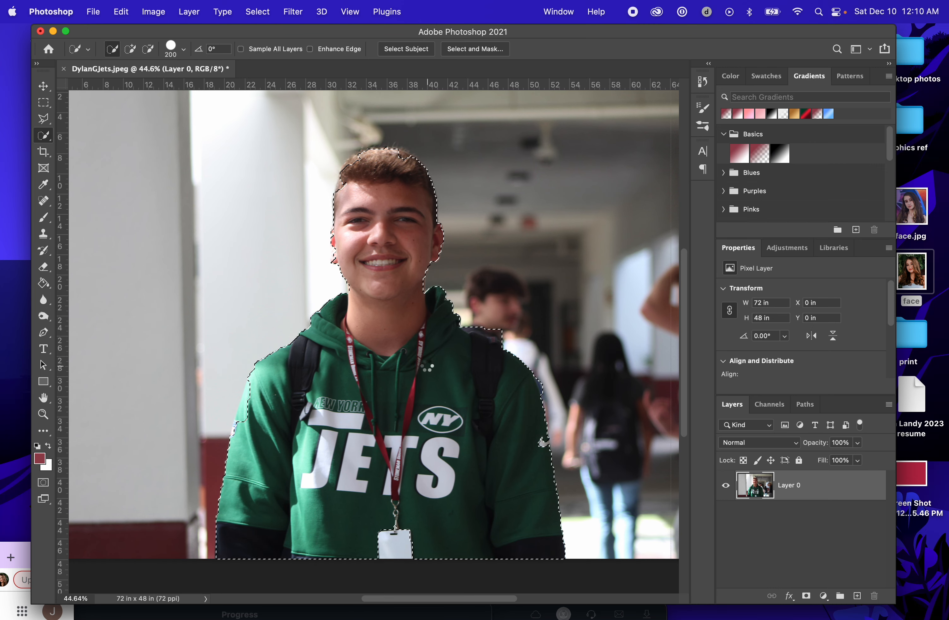
- Check the selection's edges around the boy's head, hoodie and backpack strap, and clear the selection
{"action": "scroll", "coordinate": [470, 334], "scroll_direction": "up", "scroll_amount": 3}
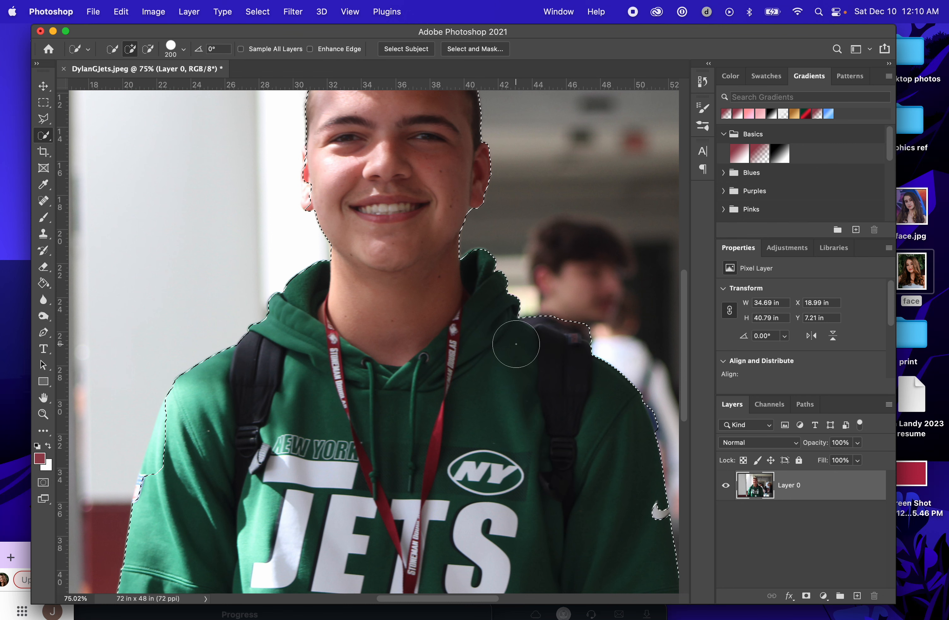
{"action": "scroll", "coordinate": [516, 344], "scroll_direction": "up", "scroll_amount": 5}
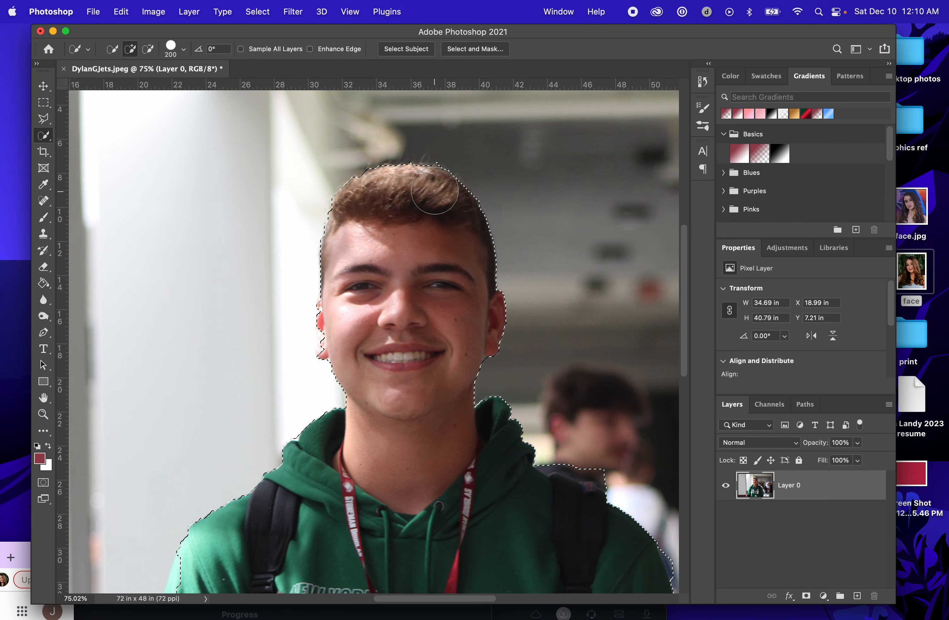
{"action": "scroll", "coordinate": [397, 208], "scroll_direction": "down", "scroll_amount": 1}
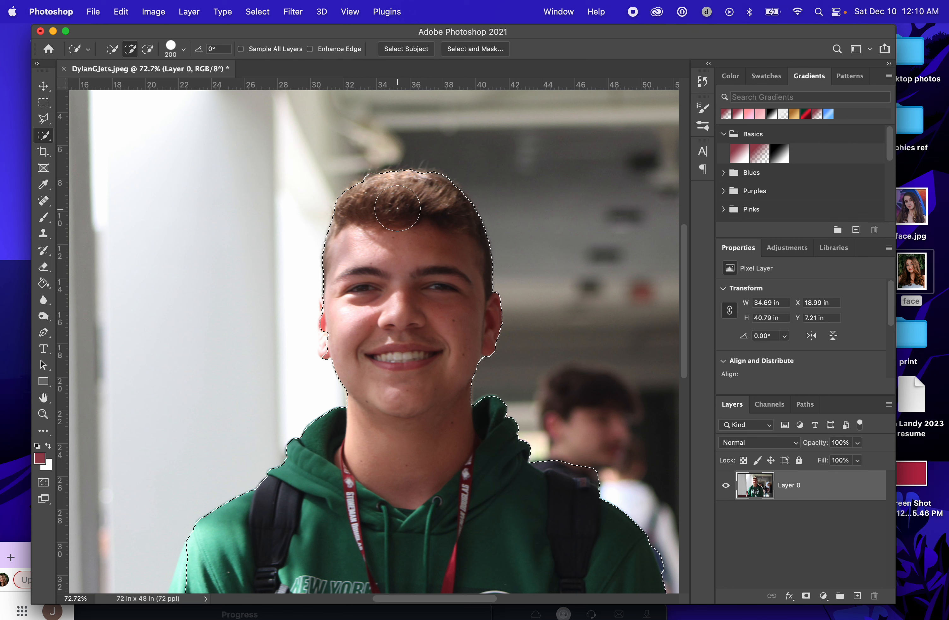
{"action": "scroll", "coordinate": [397, 208], "scroll_direction": "down", "scroll_amount": 5}
{"action": "scroll", "coordinate": [397, 208], "scroll_direction": "up", "scroll_amount": 5}
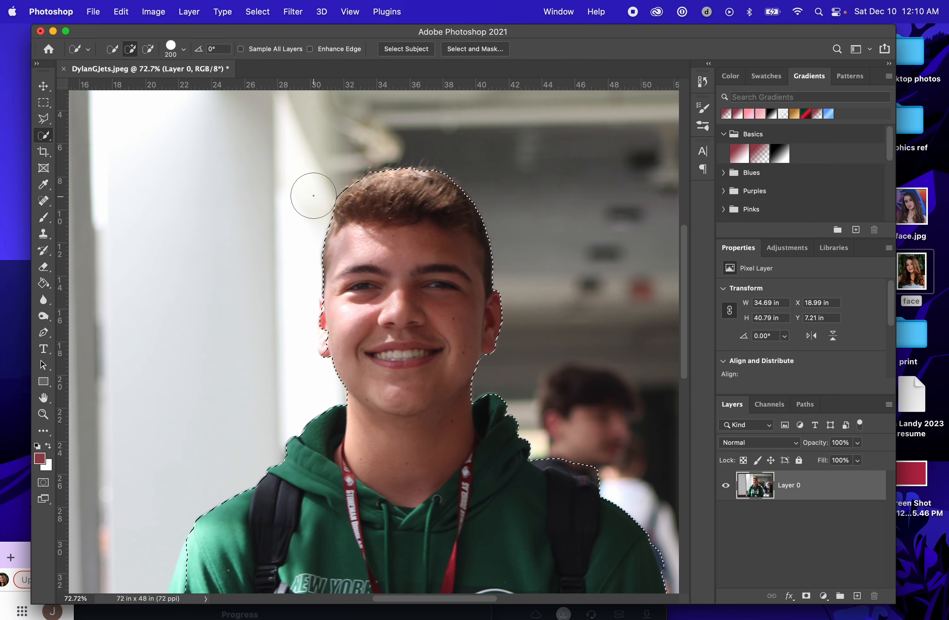
{"action": "key", "text": "ctrl+d"}
- Try selecting the boy's neck and face with the Magic Wand Tool at a tolerance of 30, and clear that selection
{"action": "right_click", "coordinate": [44, 135]}
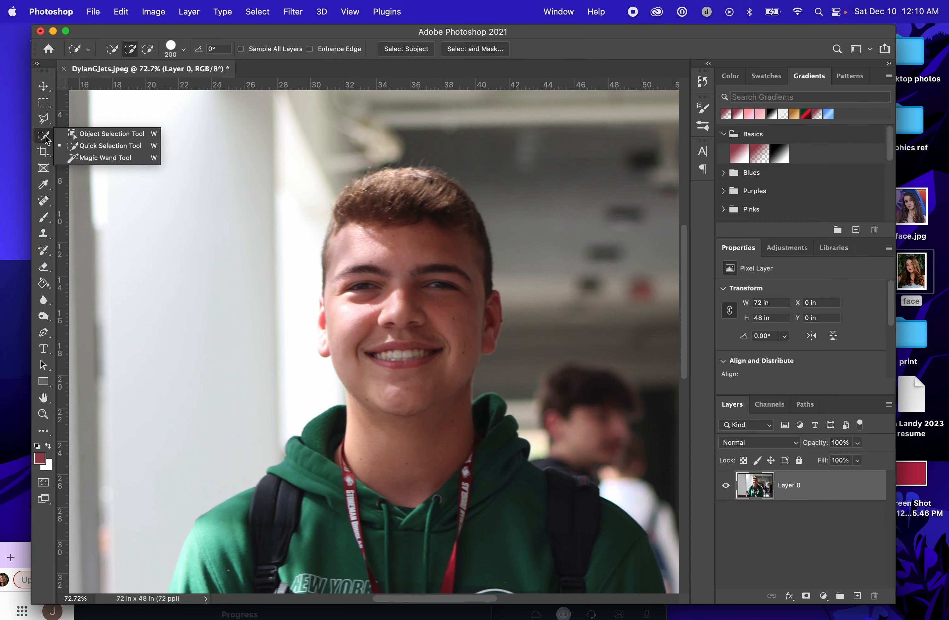
{"action": "left_click", "coordinate": [85, 154]}
{"action": "scroll", "coordinate": [409, 309], "scroll_direction": "down", "scroll_amount": 8}
{"action": "scroll", "coordinate": [409, 309], "scroll_direction": "up", "scroll_amount": 5}
{"action": "left_click", "coordinate": [423, 374]}
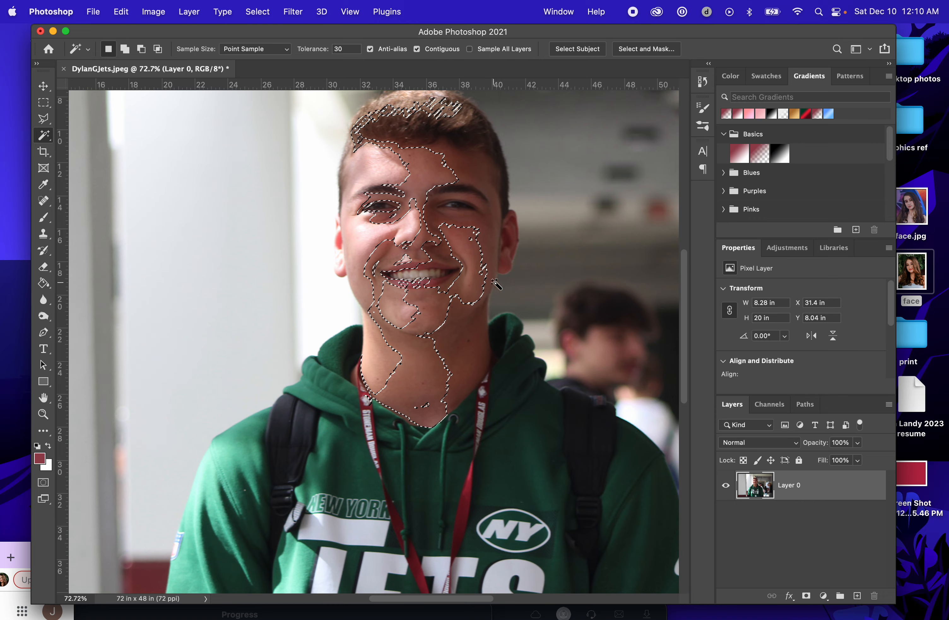
{"action": "key", "text": "super+d"}
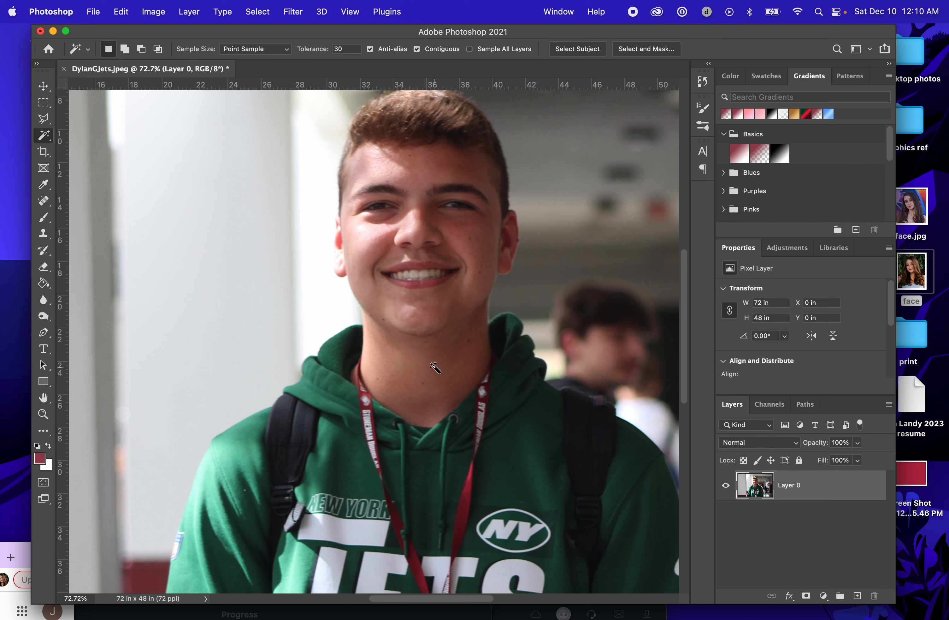
{"action": "left_click", "coordinate": [149, 7]}
{"action": "mouse_move", "coordinate": [120, 3]}
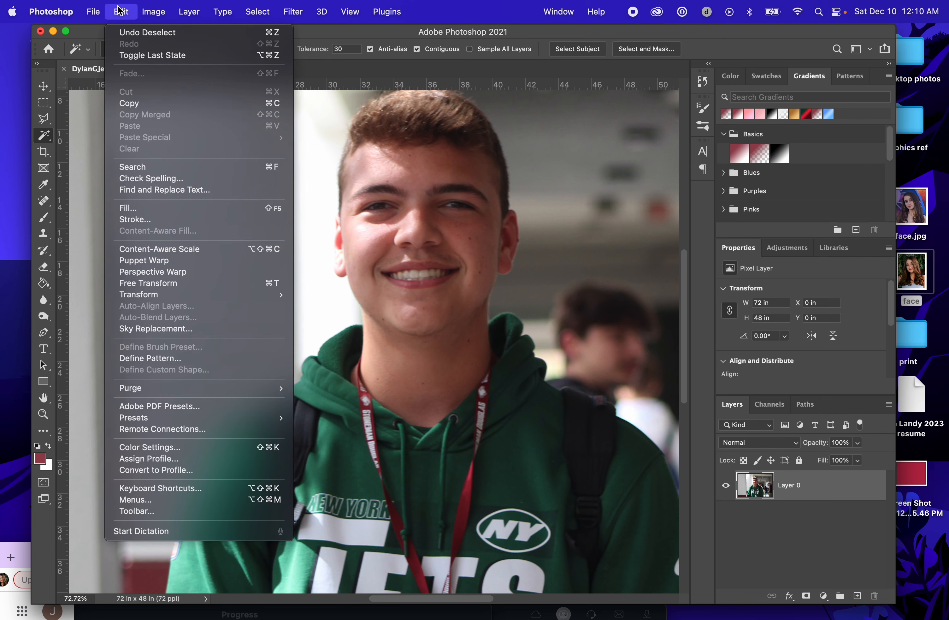
{"action": "mouse_move", "coordinate": [155, 2]}
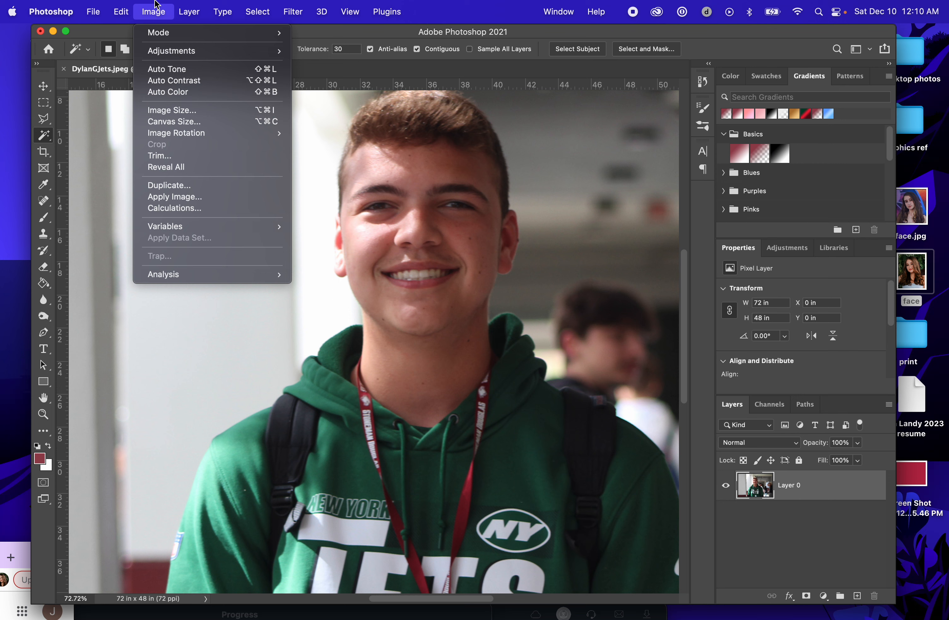
{"action": "left_click", "coordinate": [443, 272]}
{"action": "left_click", "coordinate": [257, 12]}
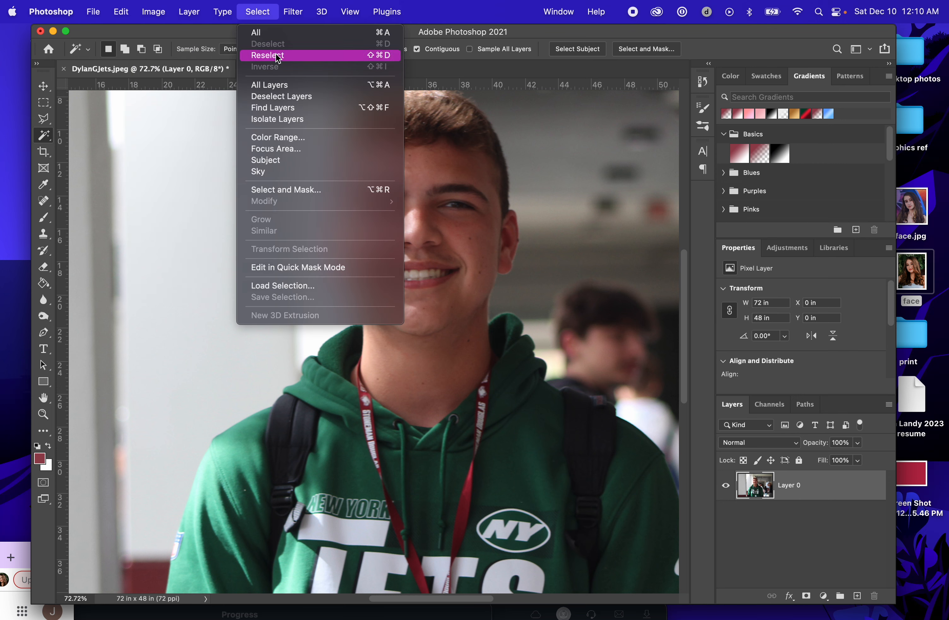
{"action": "left_click", "coordinate": [267, 55]}
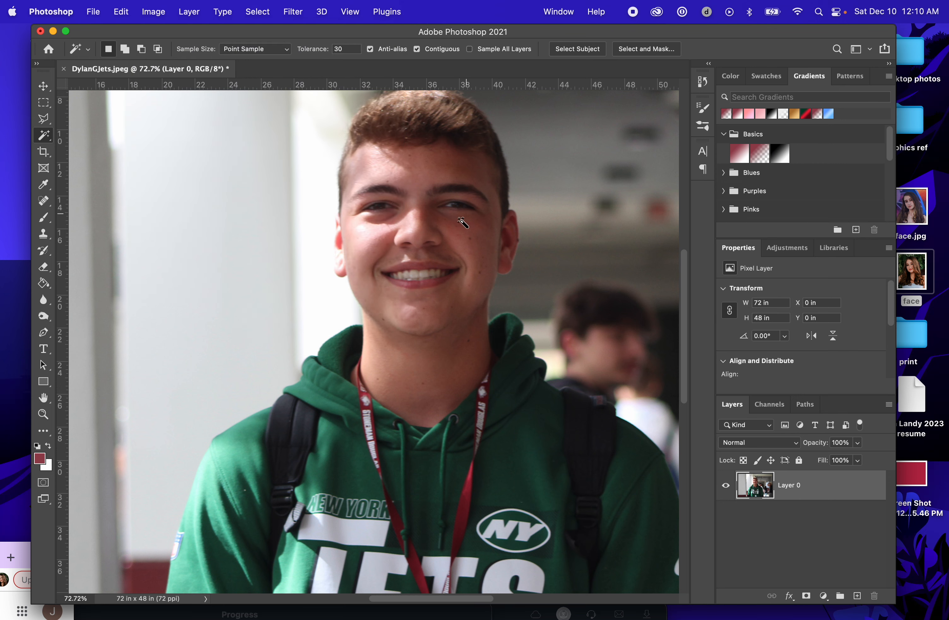
{"action": "key", "text": "v"}
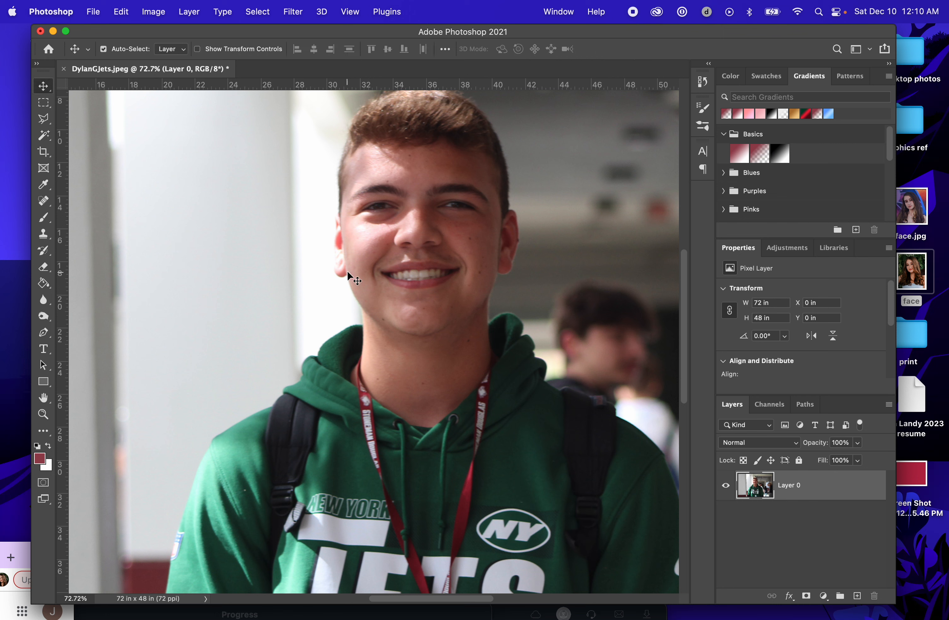
- Try selecting the boy by drawing an Object Selection Tool rectangle around him, inspect the edges, and deselect
{"action": "left_click", "coordinate": [48, 141]}
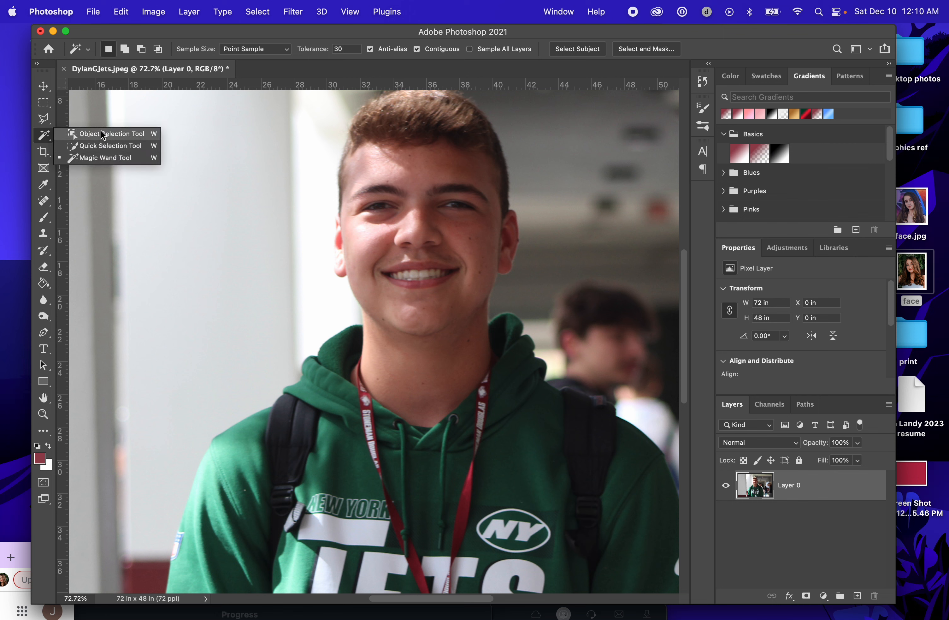
{"action": "left_click", "coordinate": [89, 131]}
{"action": "left_click", "coordinate": [47, 137]}
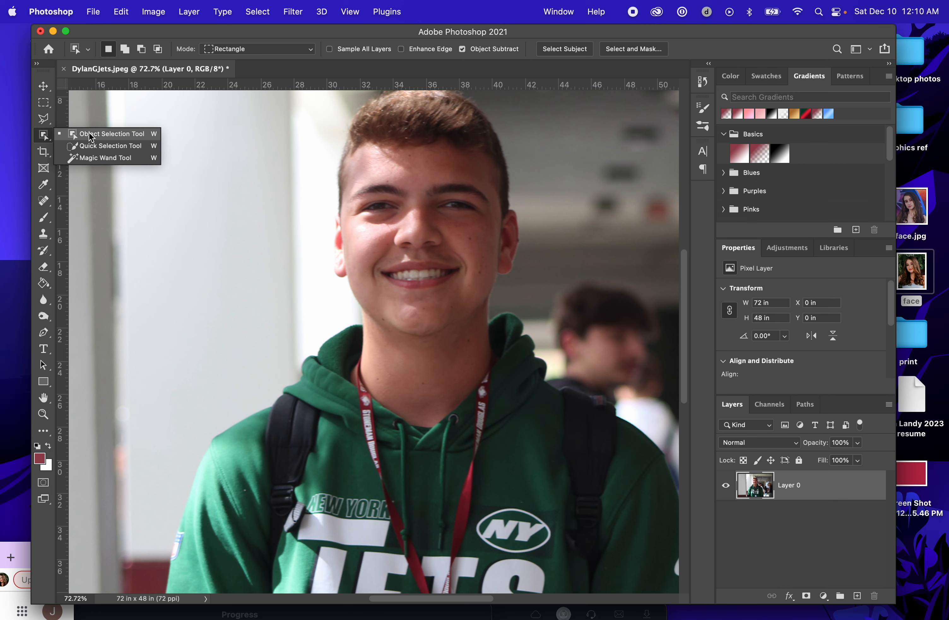
{"action": "left_click", "coordinate": [42, 86]}
{"action": "left_click", "coordinate": [44, 139]}
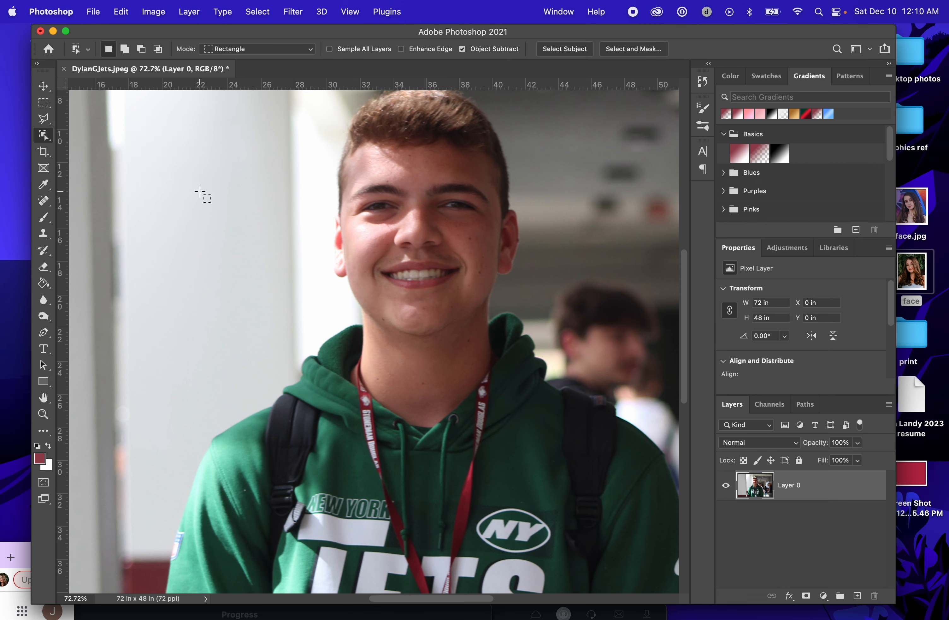
{"action": "scroll", "coordinate": [200, 193], "scroll_direction": "down", "scroll_amount": 3}
{"action": "scroll", "coordinate": [199, 193], "scroll_direction": "down", "scroll_amount": 2}
{"action": "scroll", "coordinate": [200, 193], "scroll_direction": "down", "scroll_amount": 3}
{"action": "scroll", "coordinate": [200, 193], "scroll_direction": "right", "scroll_amount": 2}
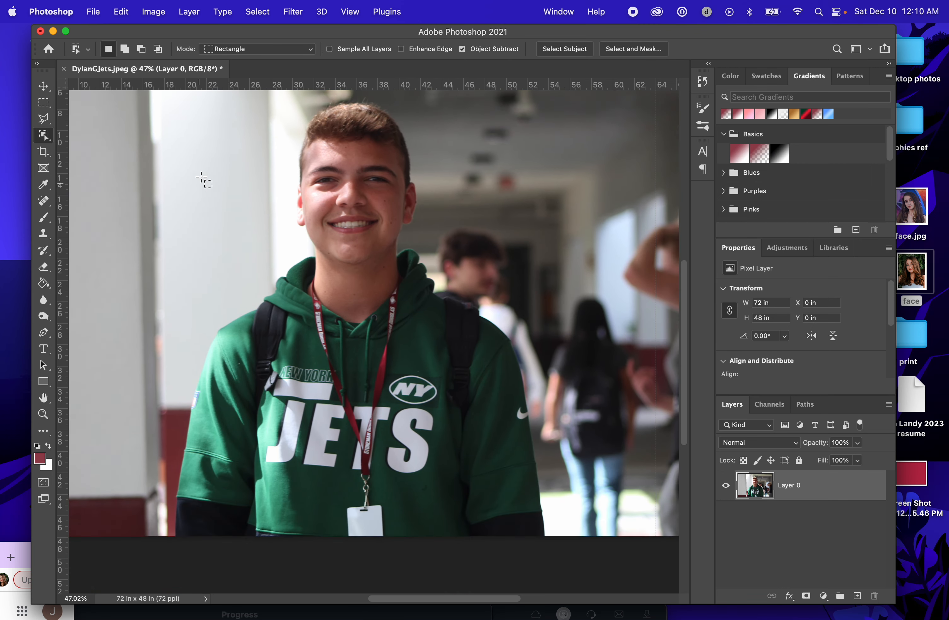
{"action": "left_click_drag", "start_coordinate": [154, 106], "coordinate": [581, 563]}
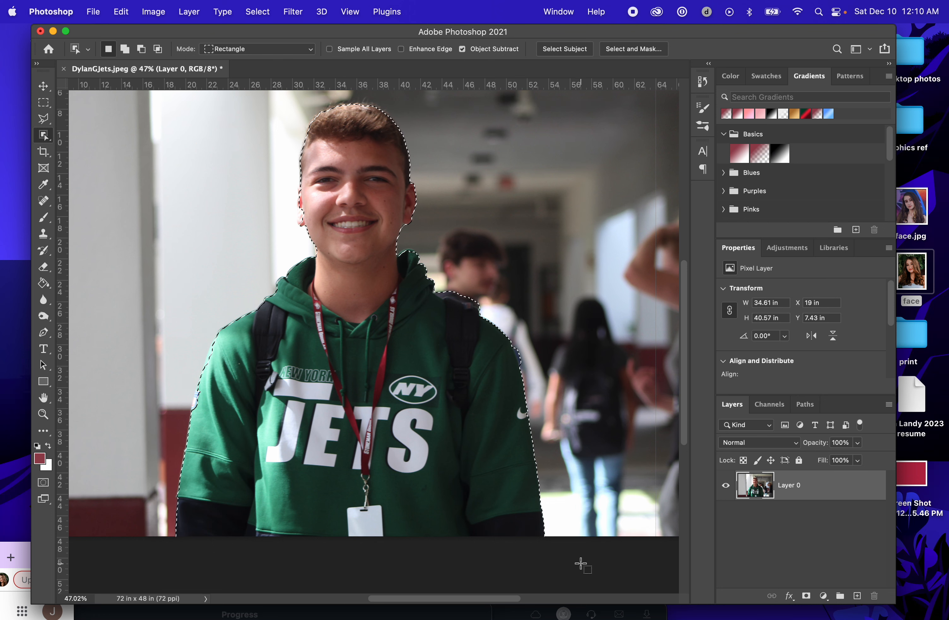
{"action": "scroll", "coordinate": [580, 564], "scroll_direction": "up", "scroll_amount": 5}
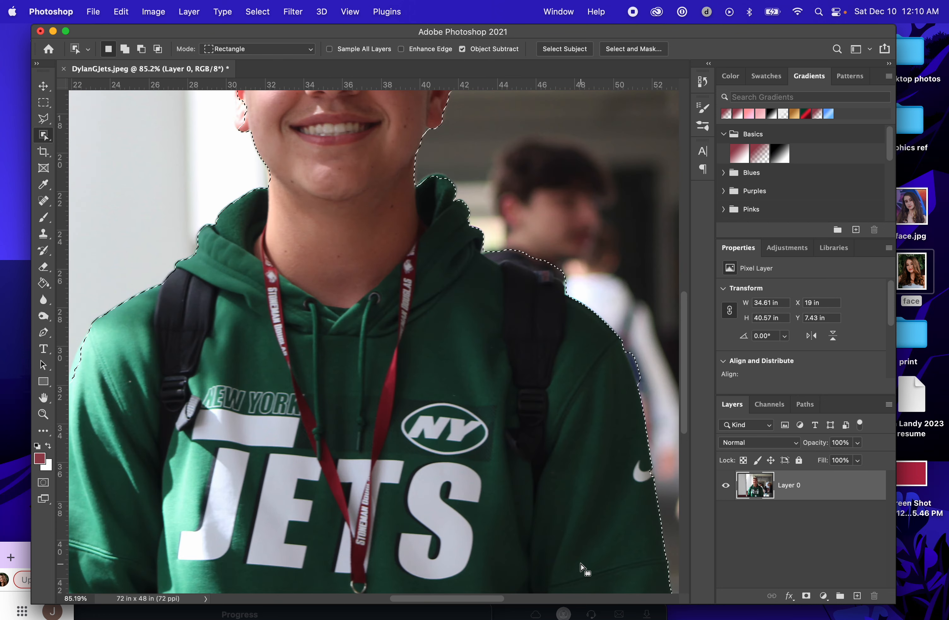
{"action": "right_click", "coordinate": [43, 136]}
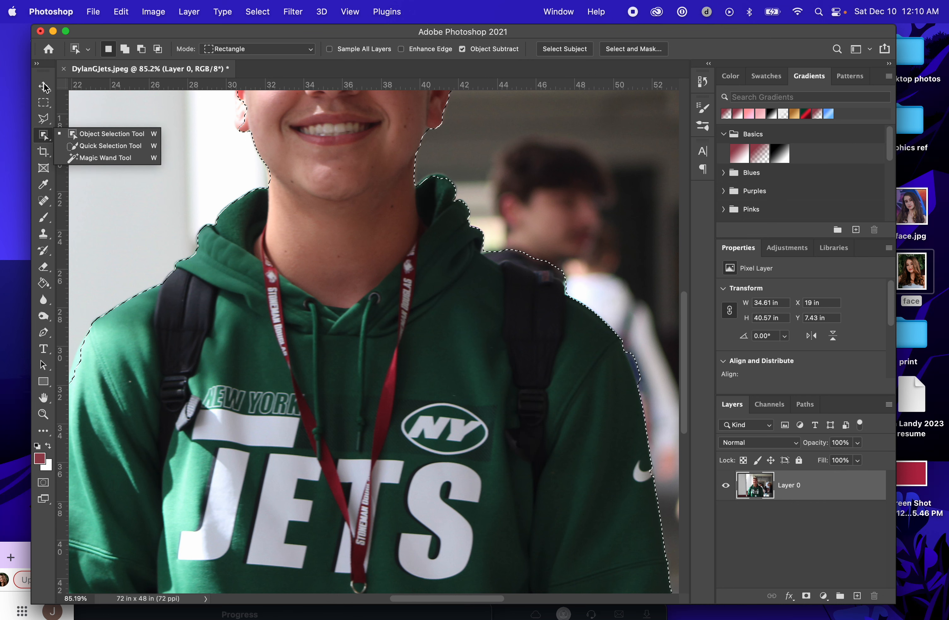
{"action": "key", "text": "v"}
{"action": "key", "text": "super+d"}
- Try Select Subject on the hallway photo, and clear the selection it makes
{"action": "scroll", "coordinate": [415, 346], "scroll_direction": "down", "scroll_amount": 1}
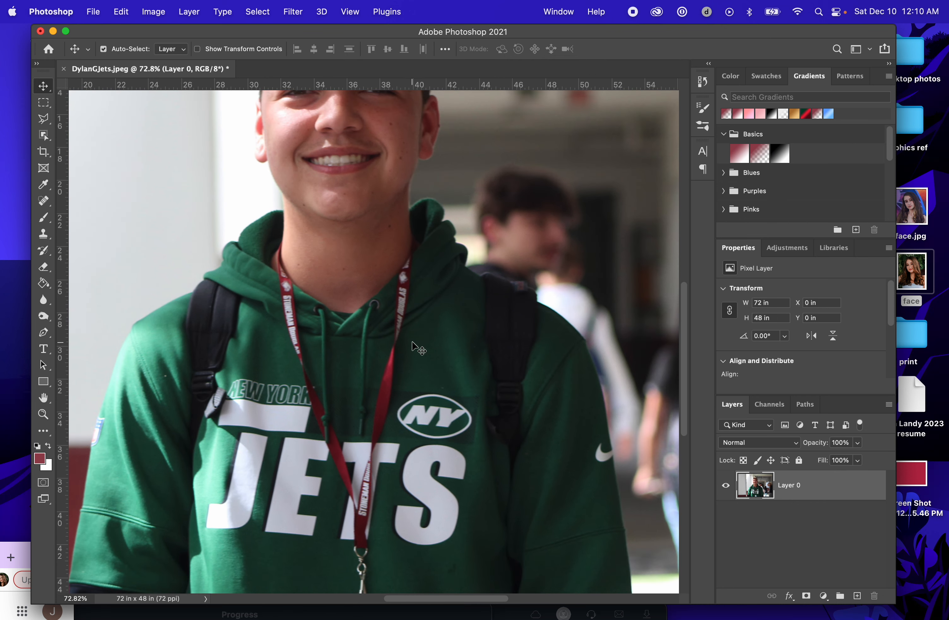
{"action": "left_click", "coordinate": [43, 135]}
{"action": "scroll", "coordinate": [382, 342], "scroll_direction": "down", "scroll_amount": 1}
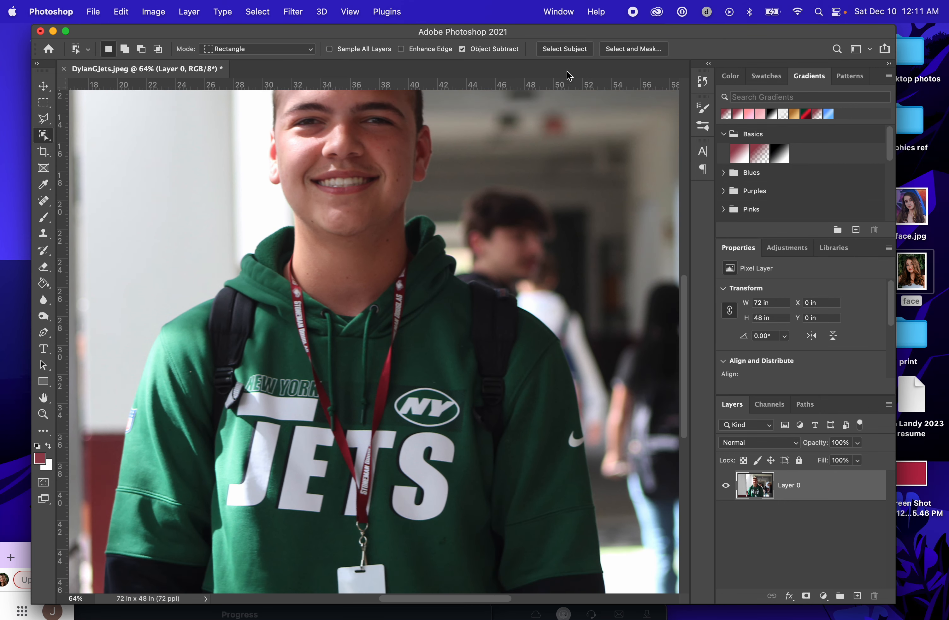
{"action": "left_click", "coordinate": [577, 50]}
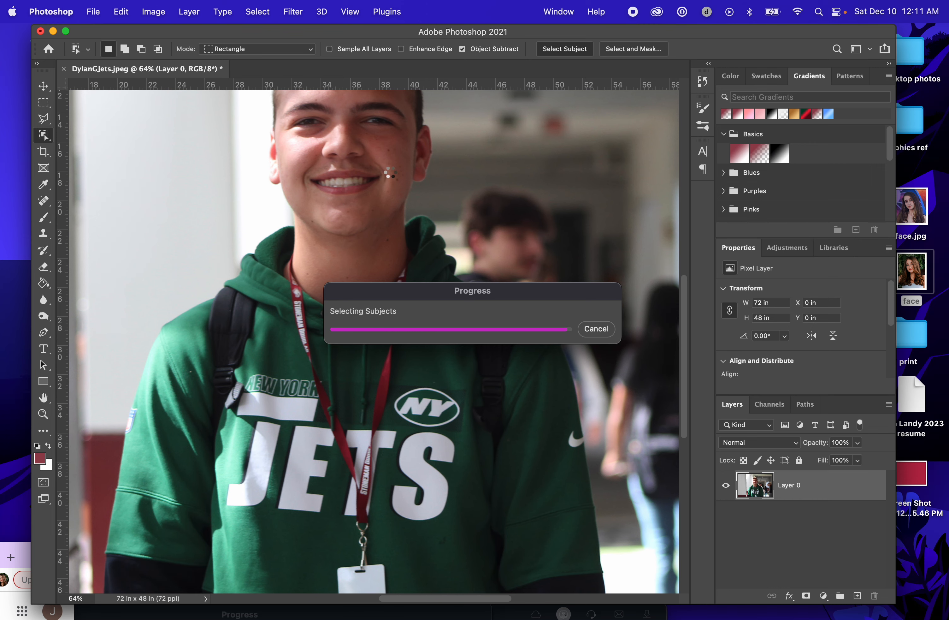
{"action": "scroll", "coordinate": [377, 233], "scroll_direction": "down", "scroll_amount": 3}
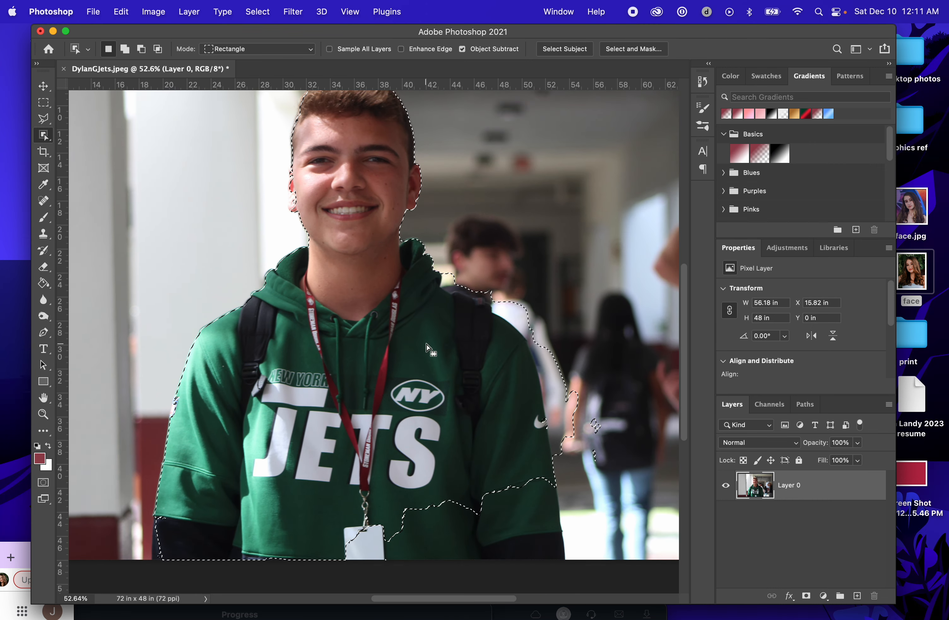
{"action": "key", "text": "super+d"}
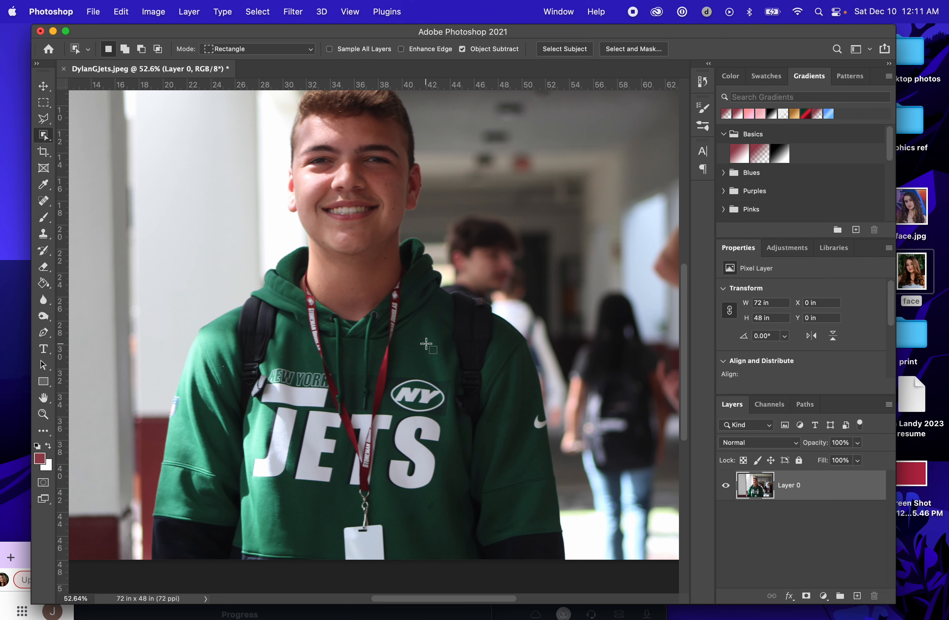
- Select the boy in the green Jets hoodie by drawing an Object Selection Tool rectangle around him from head to hands
{"action": "scroll", "coordinate": [427, 344], "scroll_direction": "up", "scroll_amount": 3}
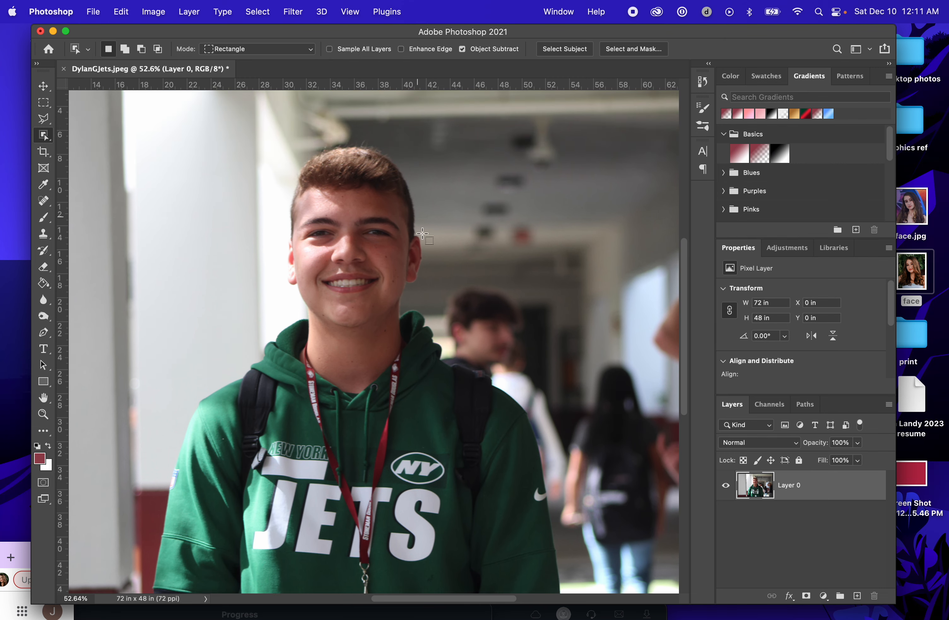
{"action": "scroll", "coordinate": [477, 291], "scroll_direction": "down", "scroll_amount": 3}
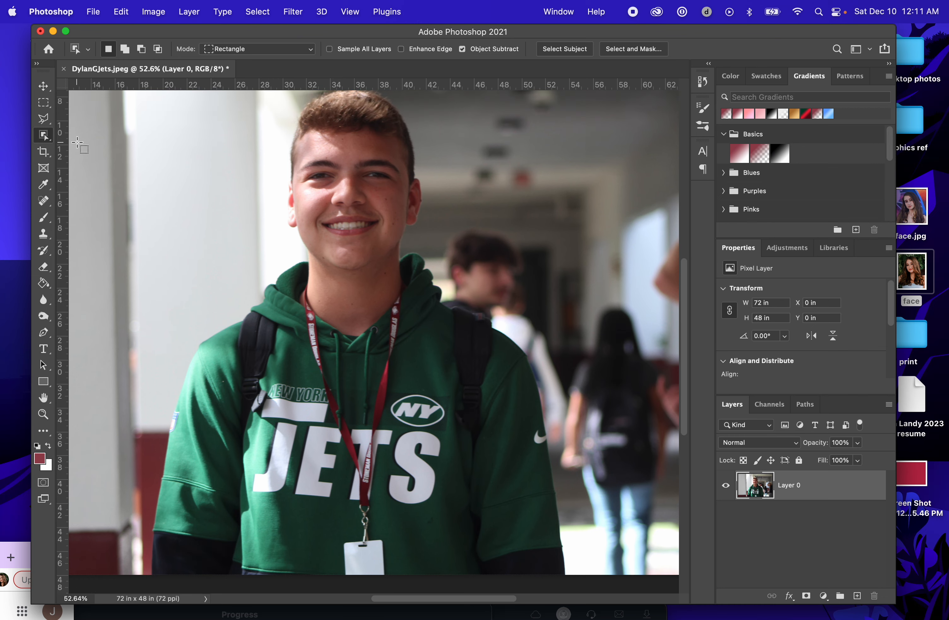
{"action": "left_click", "coordinate": [47, 133]}
{"action": "left_click", "coordinate": [89, 138]}
{"action": "scroll", "coordinate": [279, 262], "scroll_direction": "down", "scroll_amount": 2}
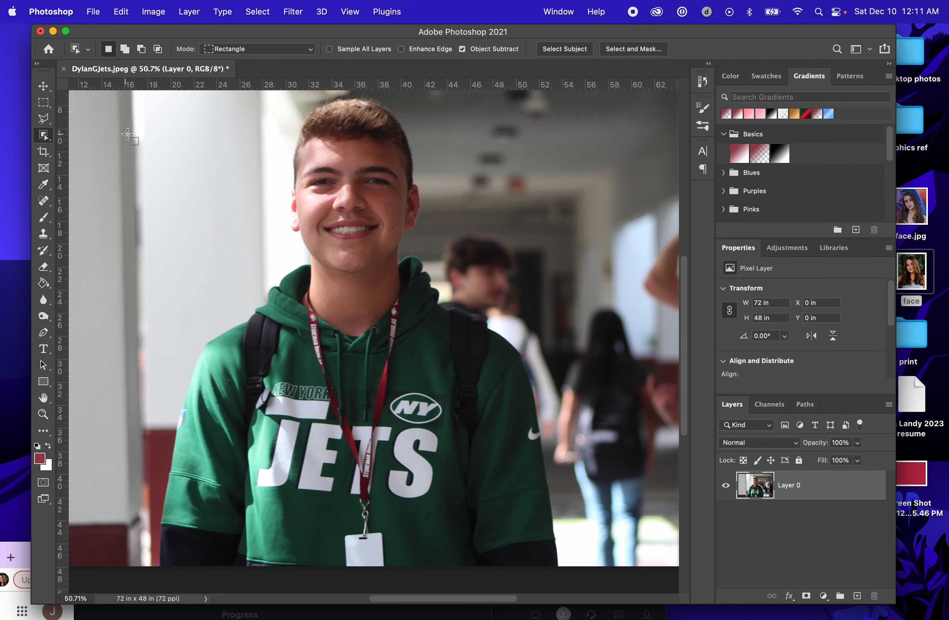
{"action": "left_click_drag", "start_coordinate": [185, 102], "coordinate": [593, 590]}
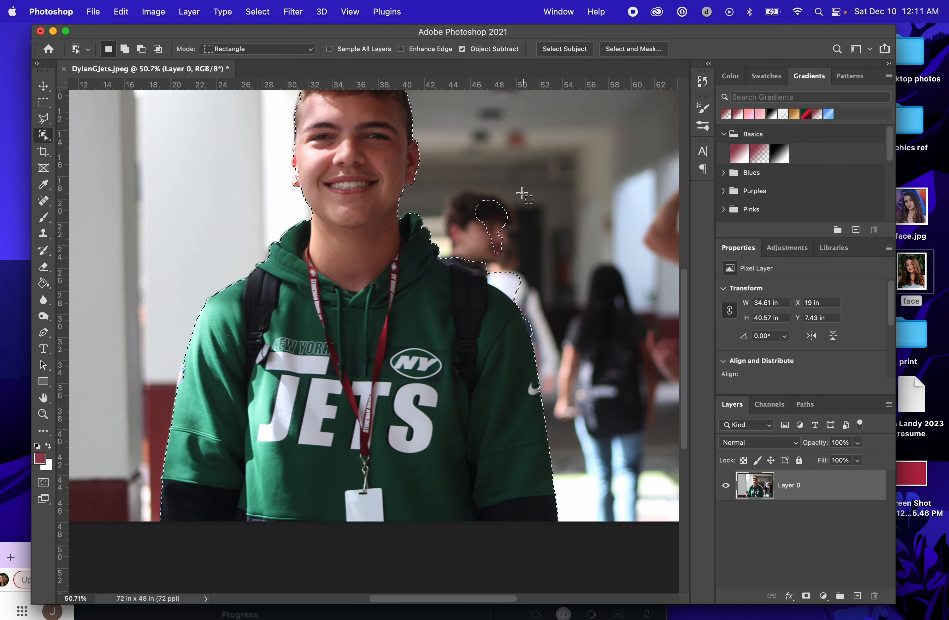
{"action": "scroll", "coordinate": [522, 194], "scroll_direction": "up", "scroll_amount": 3}
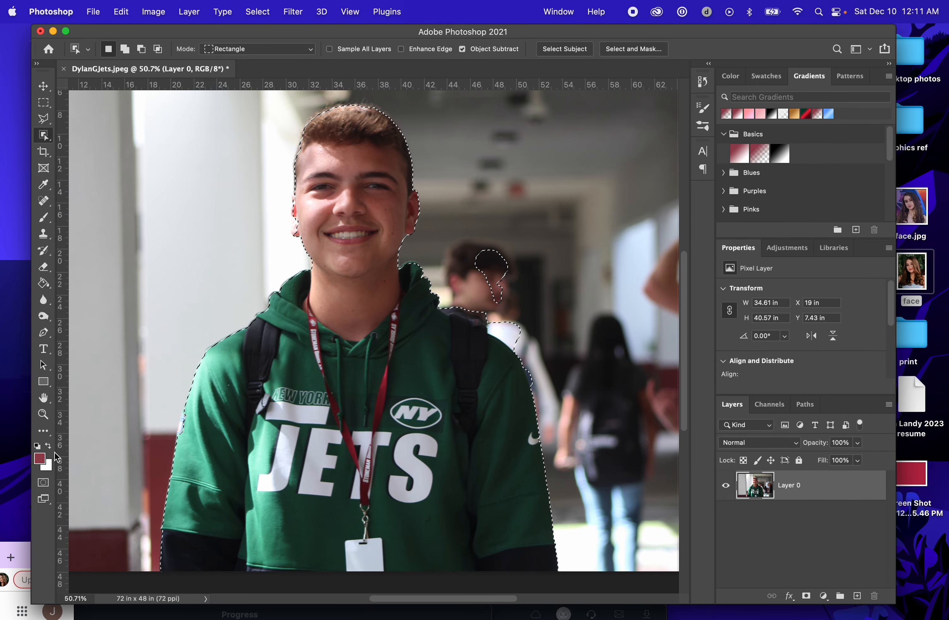
- View the boy's selection as a red overlay in Quick Mask mode
{"action": "left_click", "coordinate": [44, 483]}
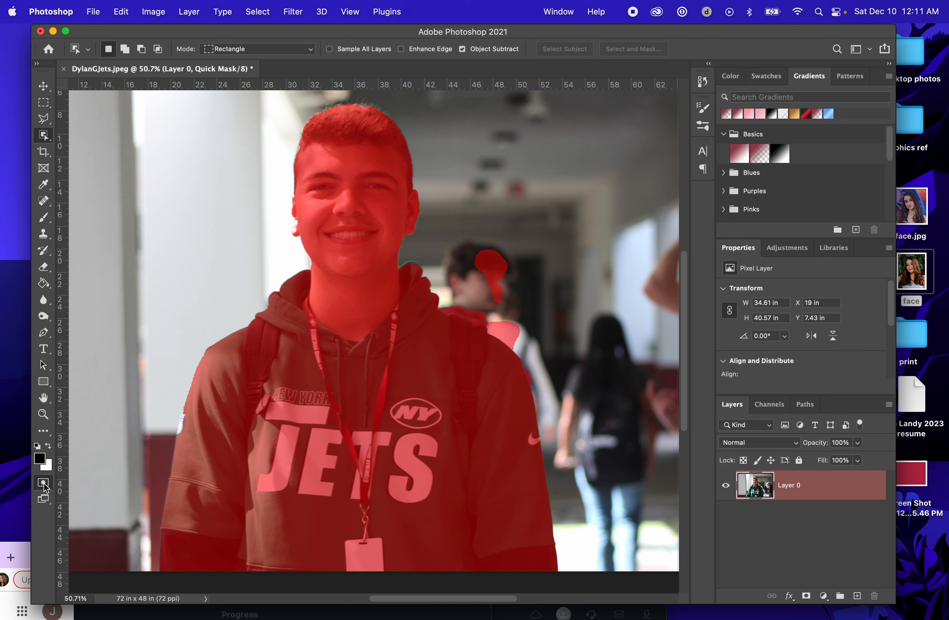
{"action": "left_click", "coordinate": [44, 483]}
{"action": "left_click", "coordinate": [44, 484]}
{"action": "left_click", "coordinate": [44, 498]}
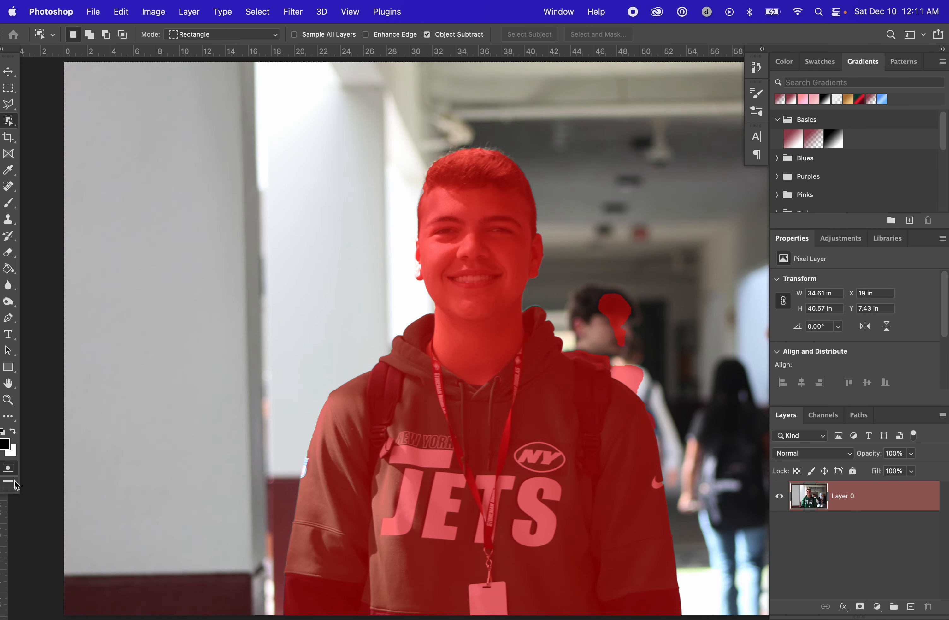
{"action": "left_click", "coordinate": [14, 489]}
{"action": "key", "text": "f"}
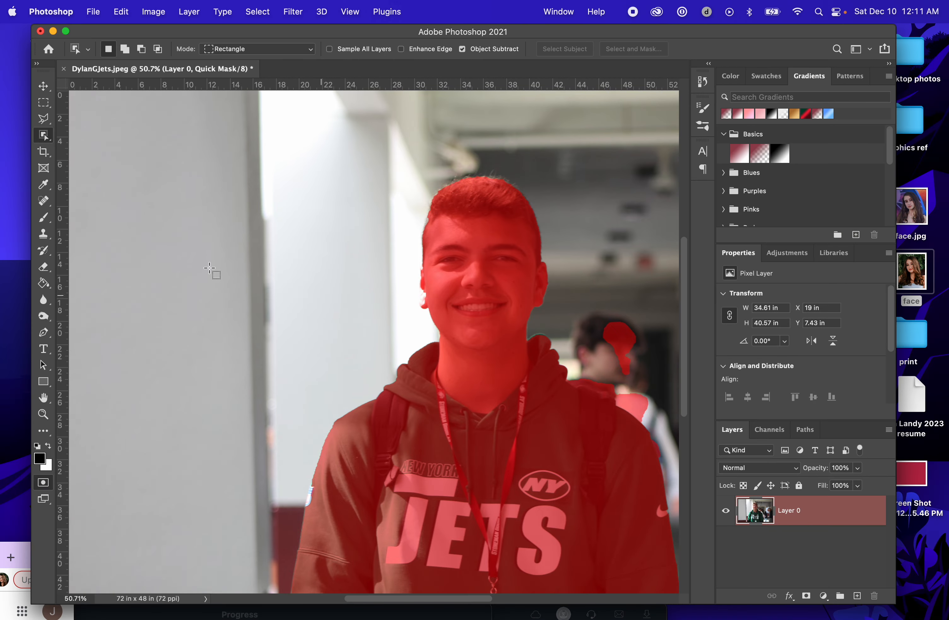
- Leave Quick Mask mode and confirm the Quick Mask options with the color indicating Masked Areas at 50% opacity
{"action": "key", "text": "q"}
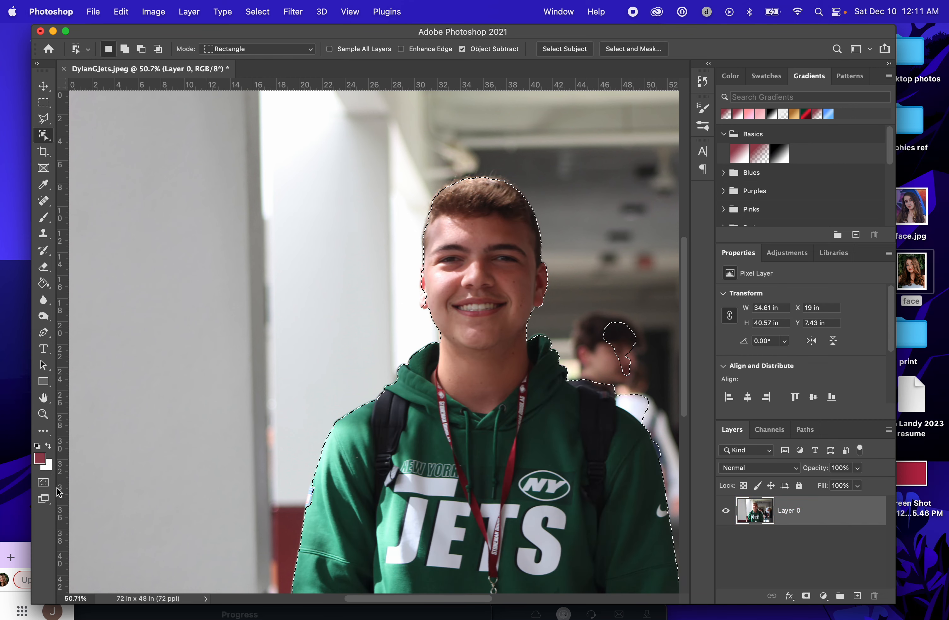
{"action": "double_click", "coordinate": [43, 483]}
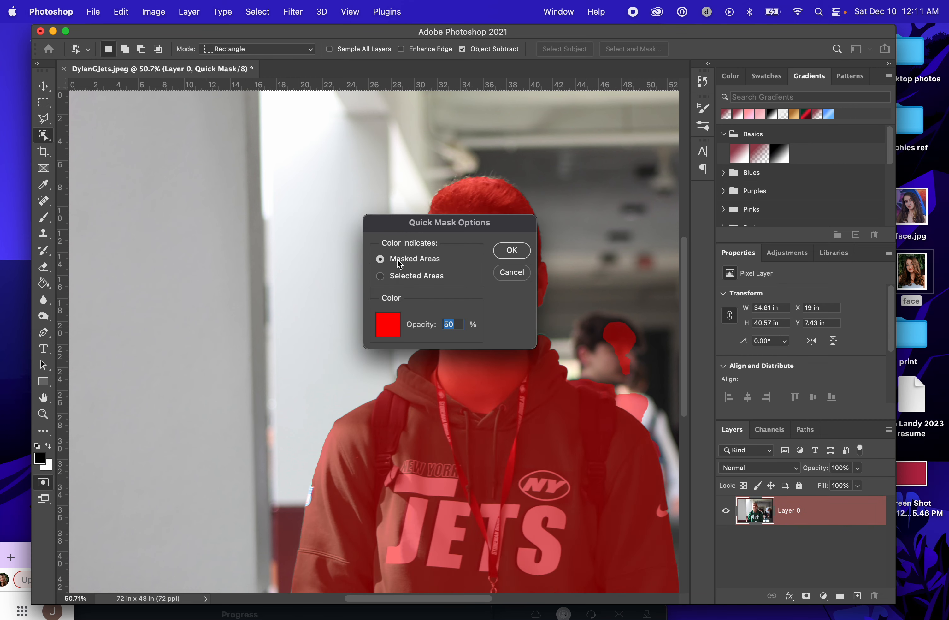
{"action": "left_click", "coordinate": [513, 251]}
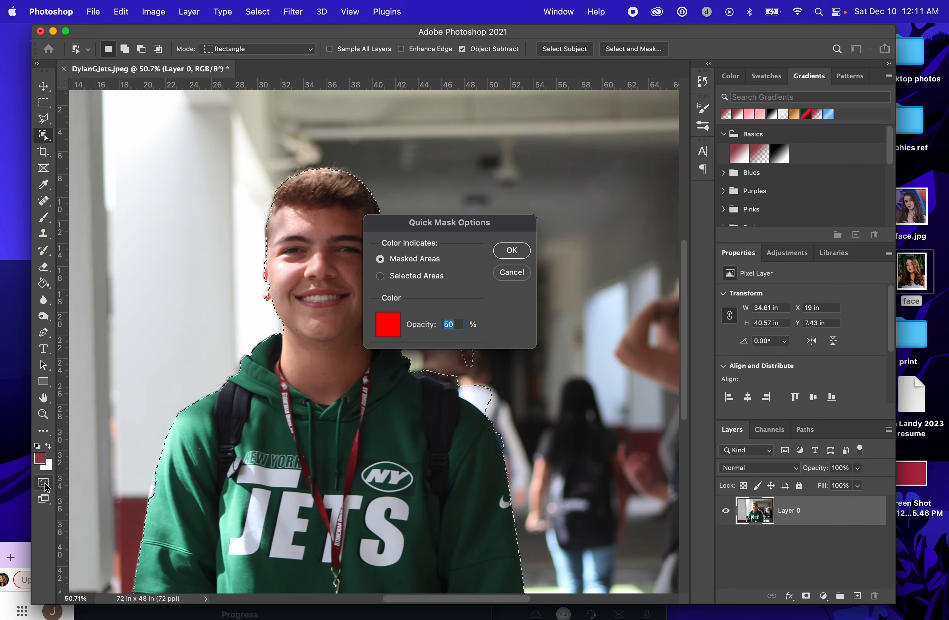
- Try Selected Areas as the Quick Mask color indication, and confirm the options with Masked Areas chosen
{"action": "double_click", "coordinate": [43, 482]}
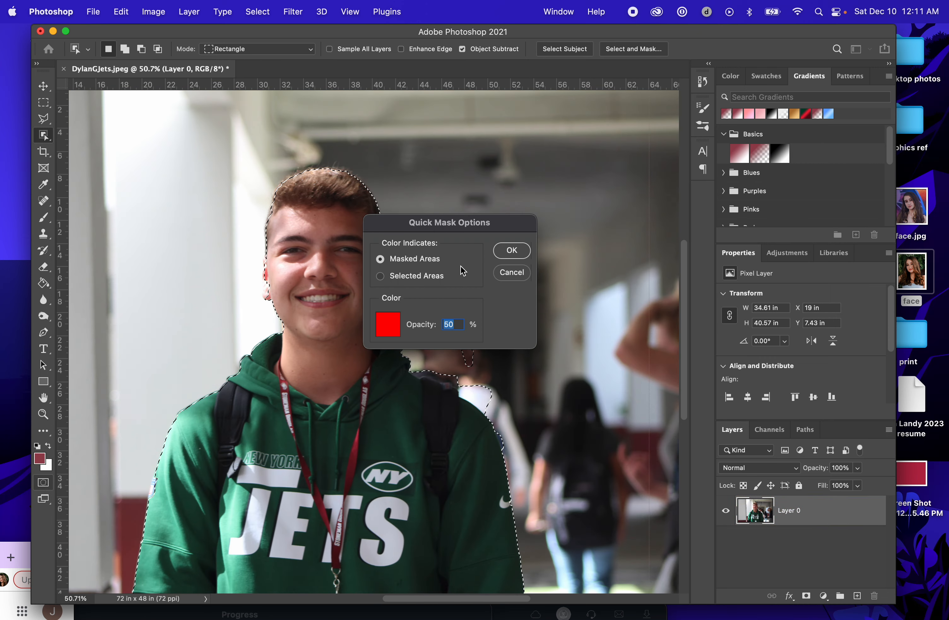
{"action": "left_click", "coordinate": [383, 274]}
{"action": "left_click", "coordinate": [382, 259]}
{"action": "left_click", "coordinate": [383, 276]}
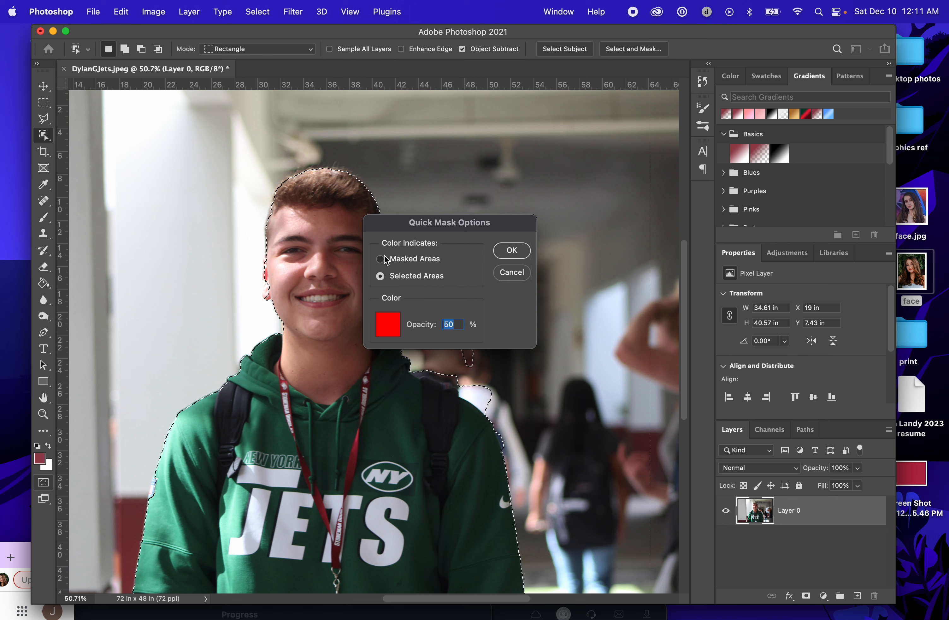
{"action": "left_click", "coordinate": [385, 259]}
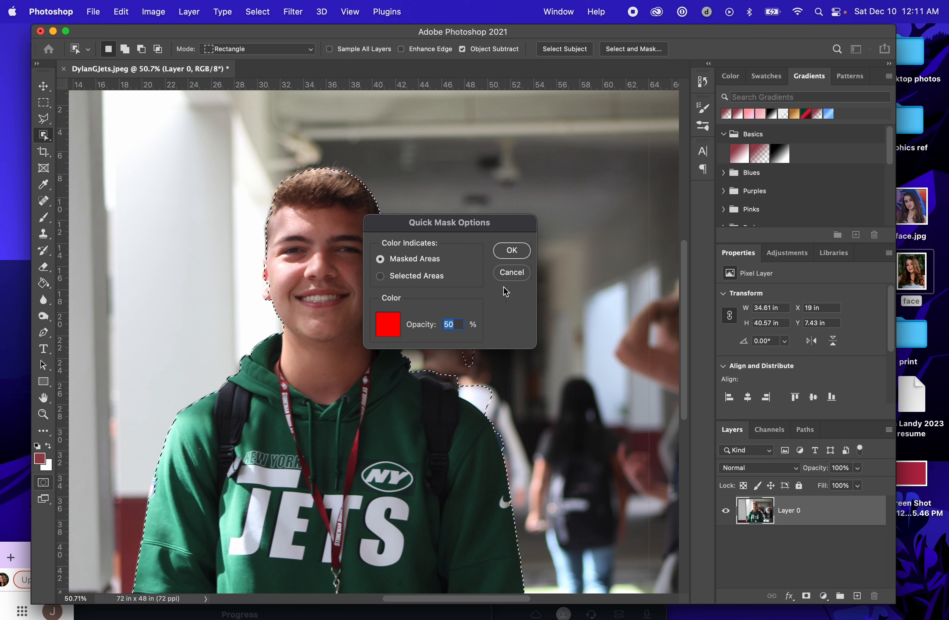
{"action": "left_click", "coordinate": [519, 252]}
- Show the boy's selection as a red overlay in Quick Mask mode
{"action": "scroll", "coordinate": [295, 270], "scroll_direction": "left", "scroll_amount": 2}
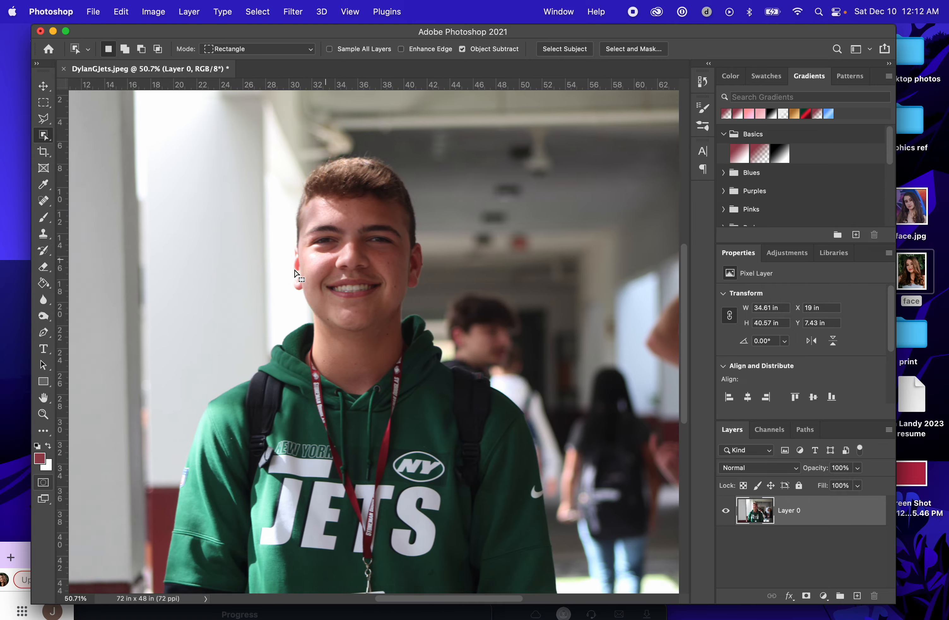
{"action": "scroll", "coordinate": [295, 275], "scroll_direction": "left", "scroll_amount": 5}
{"action": "scroll", "coordinate": [295, 275], "scroll_direction": "down", "scroll_amount": 2}
{"action": "key", "text": "q"}
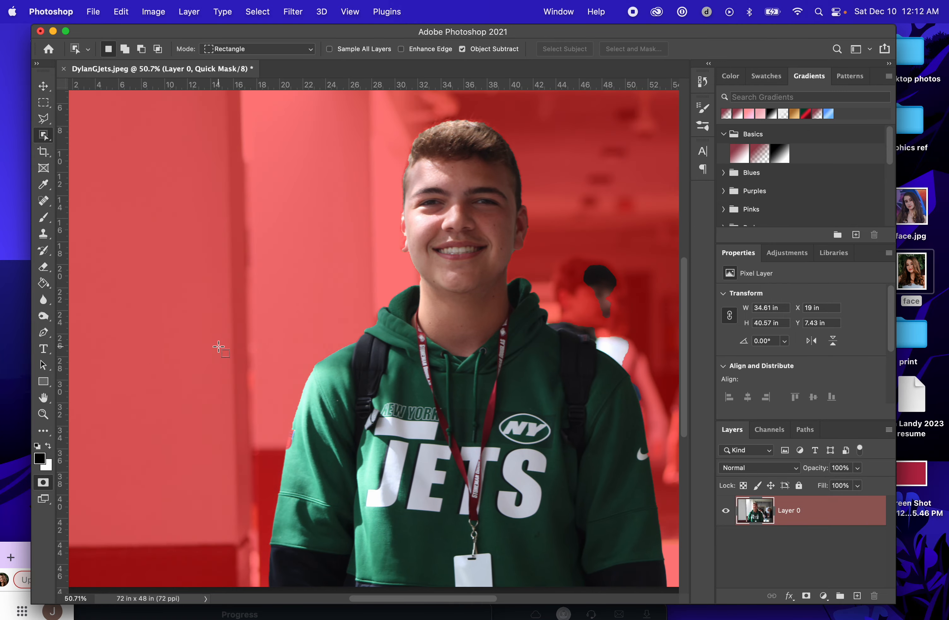
{"action": "scroll", "coordinate": [218, 347], "scroll_direction": "right", "scroll_amount": 5}
{"action": "scroll", "coordinate": [219, 348], "scroll_direction": "up", "scroll_amount": 1}
- Try the Eraser on the Quick Mask with strokes over the hoodie and background, and undo them
{"action": "key", "text": "e"}
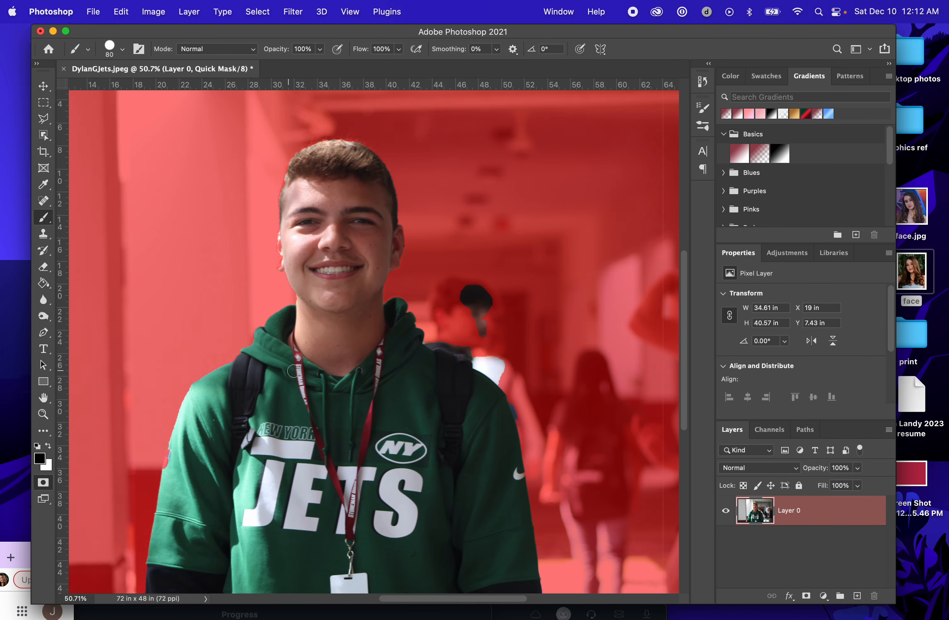
{"action": "mouse_move", "coordinate": [295, 366]}
{"action": "left_mouse_down"}
{"action": "mouse_move", "coordinate": [282, 450]}
{"action": "mouse_move", "coordinate": [330, 492]}
{"action": "left_mouse_up"}
{"action": "key", "text": "super+z"}
{"action": "key", "text": "super+z"}
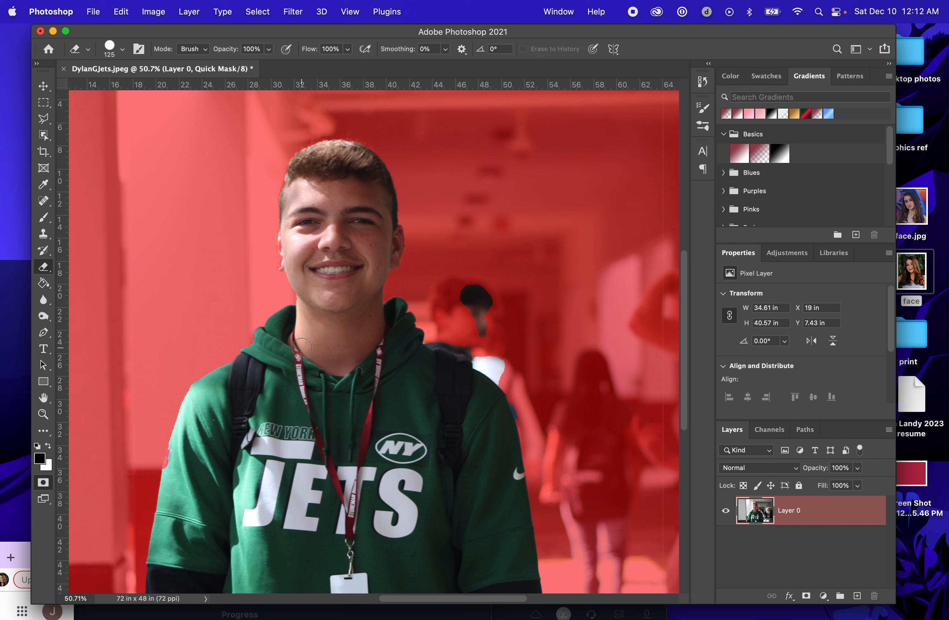
{"action": "left_click_drag", "start_coordinate": [302, 346], "coordinate": [233, 297]}
{"action": "key", "text": "super+z"}
- Try a diagonal stroke across the hoodie with white as the foreground color, undo it, and restore black as foreground
{"action": "left_click", "coordinate": [49, 446]}
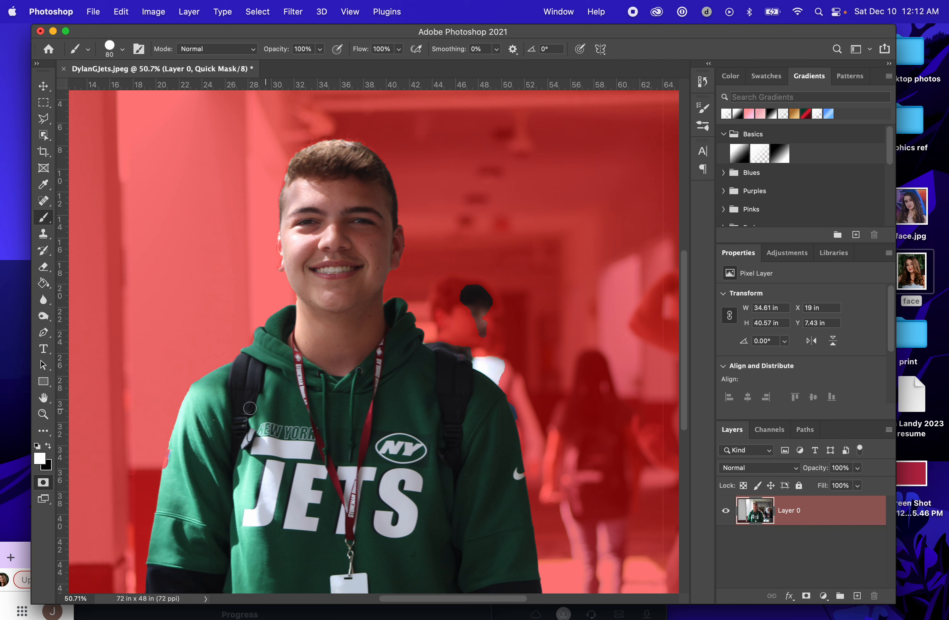
{"action": "mouse_move", "coordinate": [196, 373]}
{"action": "left_mouse_down"}
{"action": "mouse_move", "coordinate": [212, 307]}
{"action": "mouse_move", "coordinate": [342, 450]}
{"action": "left_mouse_up"}
{"action": "key", "text": "super+z"}
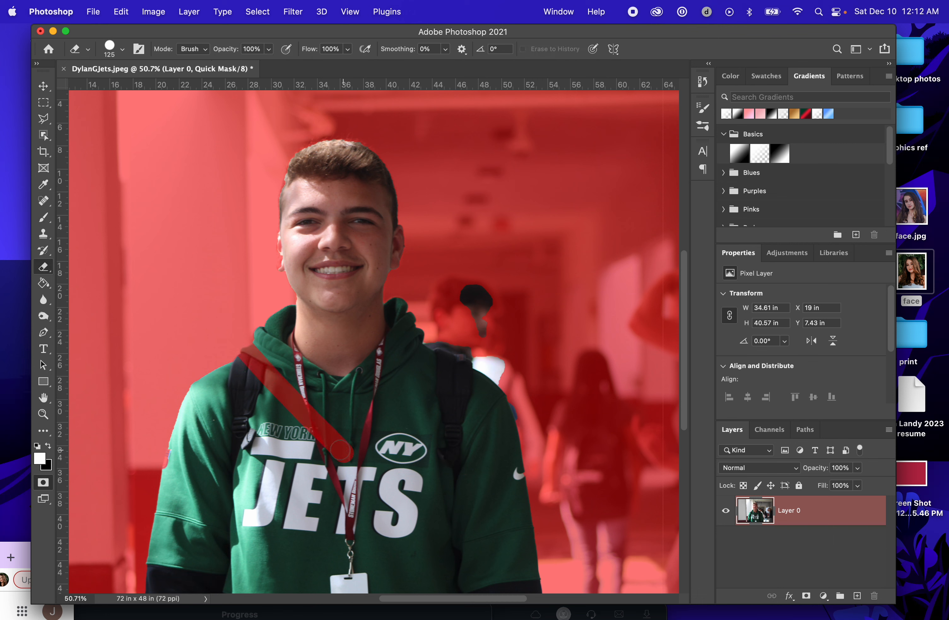
{"action": "key", "text": "super+z"}
{"action": "left_click", "coordinate": [53, 447]}
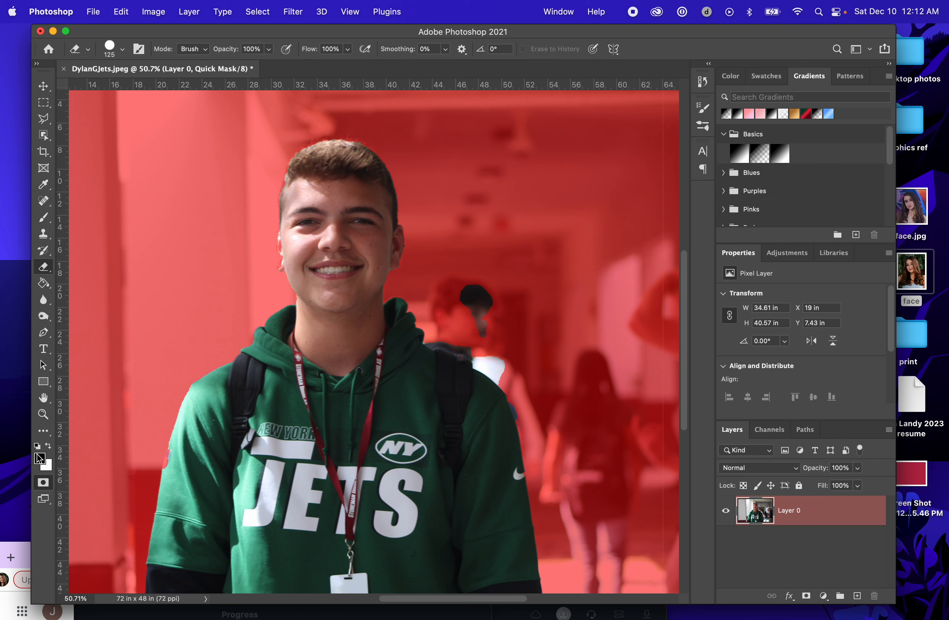
- Try a black Brush stroke on the hoodie and an Eraser stroke on the background, undoing both
{"action": "key", "text": "b"}
{"action": "left_click_drag", "start_coordinate": [309, 396], "coordinate": [258, 336]}
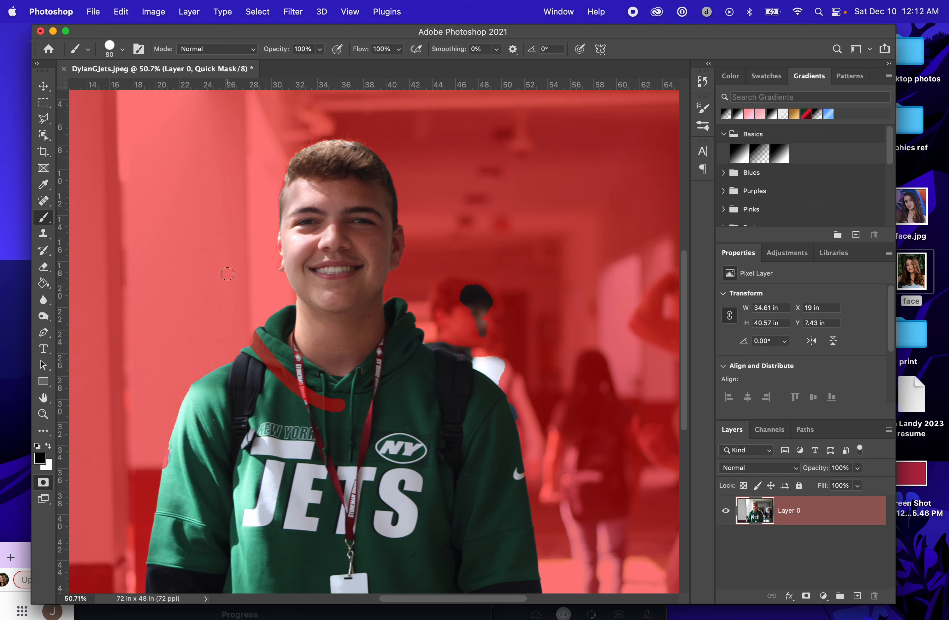
{"action": "key", "text": "super+z"}
{"action": "key", "text": "e"}
{"action": "mouse_move", "coordinate": [227, 273]}
{"action": "left_mouse_down"}
{"action": "mouse_move", "coordinate": [231, 266]}
{"action": "mouse_move", "coordinate": [265, 314]}
{"action": "left_mouse_up"}
{"action": "key", "text": "super+z"}
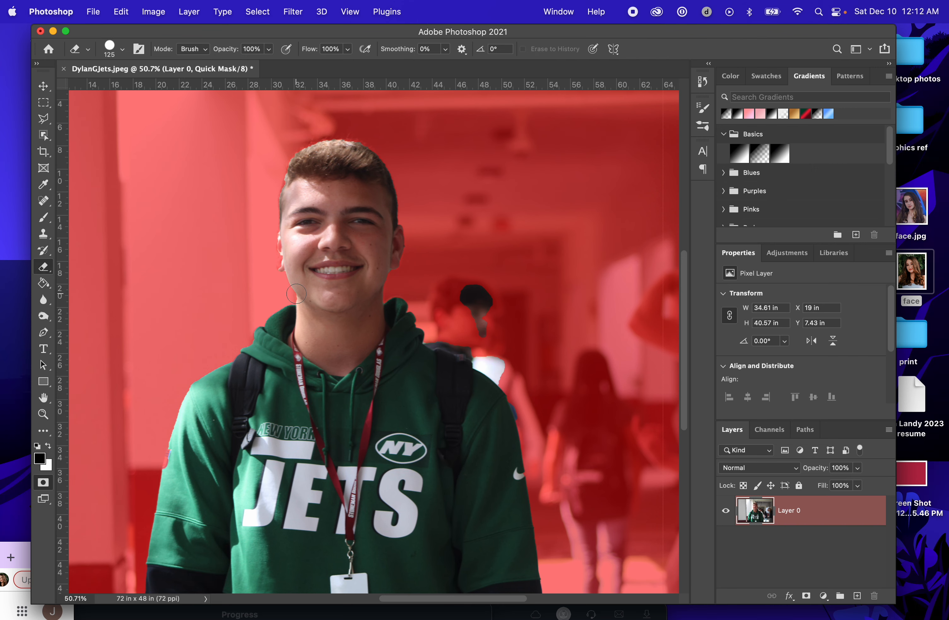
- Paint black with the Brush over the unmasked hair and face patch of the student behind the boy
{"action": "key", "text": "b"}
{"action": "scroll", "coordinate": [297, 294], "scroll_direction": "right", "scroll_amount": 5}
{"action": "key", "text": "super+plus"}
{"action": "key", "text": "super+plus"}
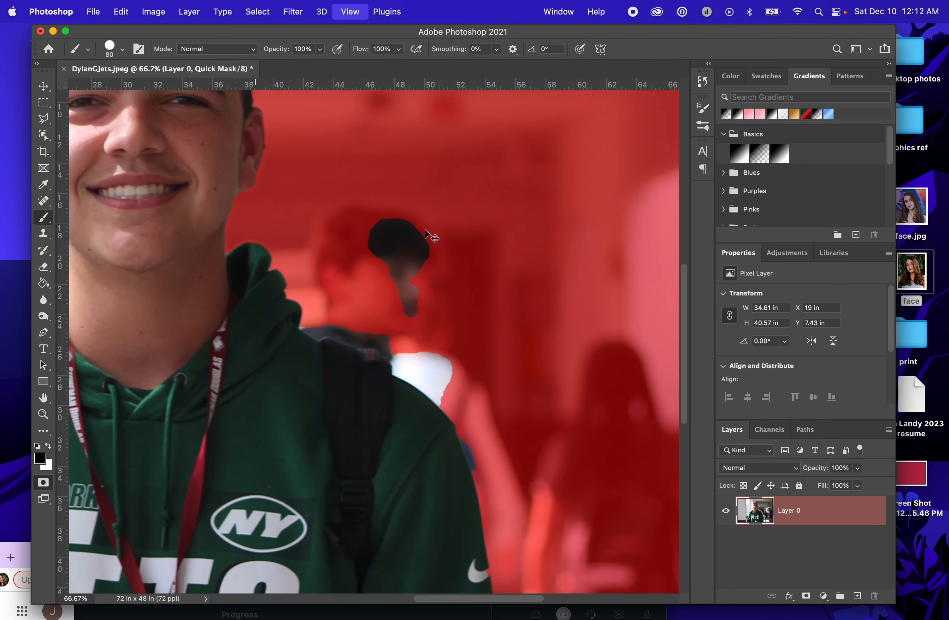
{"action": "mouse_move", "coordinate": [381, 229]}
{"action": "left_mouse_down"}
{"action": "mouse_move", "coordinate": [403, 244]}
{"action": "mouse_move", "coordinate": [384, 228]}
{"action": "mouse_move", "coordinate": [396, 235]}
{"action": "mouse_move", "coordinate": [434, 297]}
{"action": "mouse_move", "coordinate": [419, 324]}
{"action": "left_mouse_up"}
- Mask the small blue background spot beside the hoodie sleeve above the Nike logo
{"action": "scroll", "coordinate": [462, 392], "scroll_direction": "down", "scroll_amount": 12}
{"action": "scroll", "coordinate": [462, 392], "scroll_direction": "right", "scroll_amount": 5}
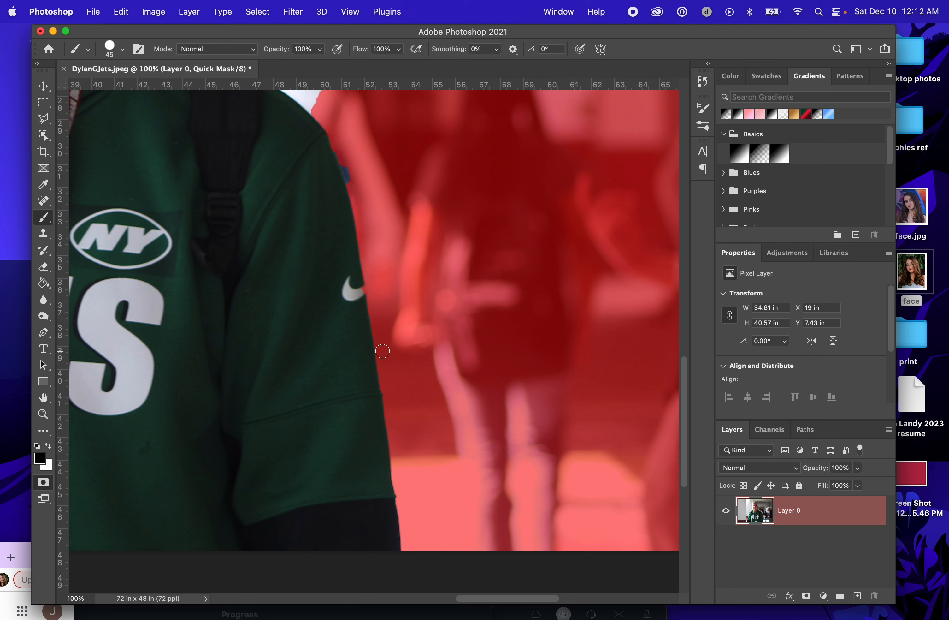
{"action": "key", "text": "super+z"}
{"action": "left_click_drag", "start_coordinate": [340, 161], "coordinate": [346, 165]}
{"action": "scroll", "coordinate": [388, 385], "scroll_direction": "up", "scroll_amount": 10}
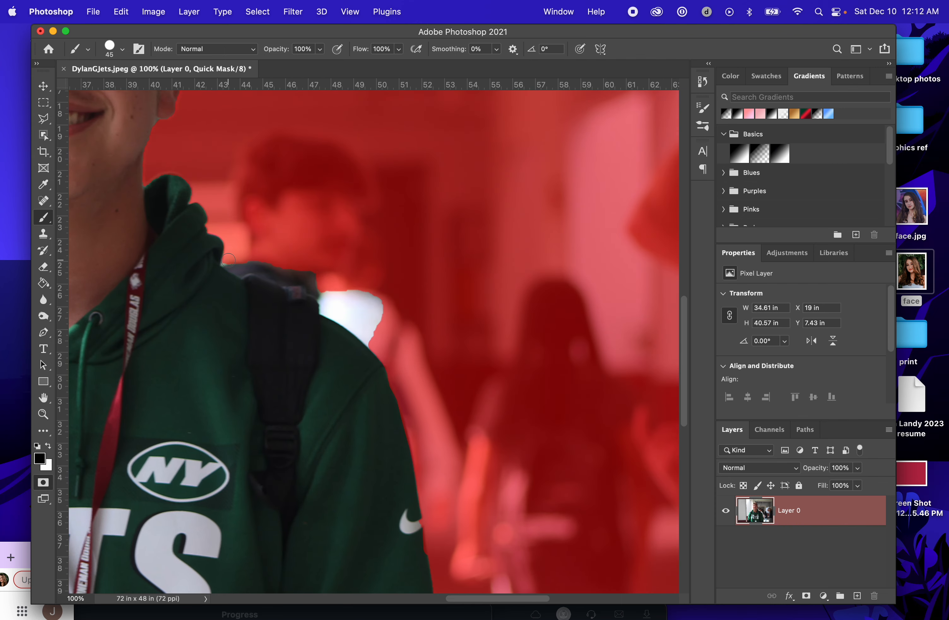
- Try masking the backpack's upper edge and the white shirt patch beside the boy's shoulder, and undo the strokes
{"action": "left_click_drag", "start_coordinate": [248, 268], "coordinate": [286, 274]}
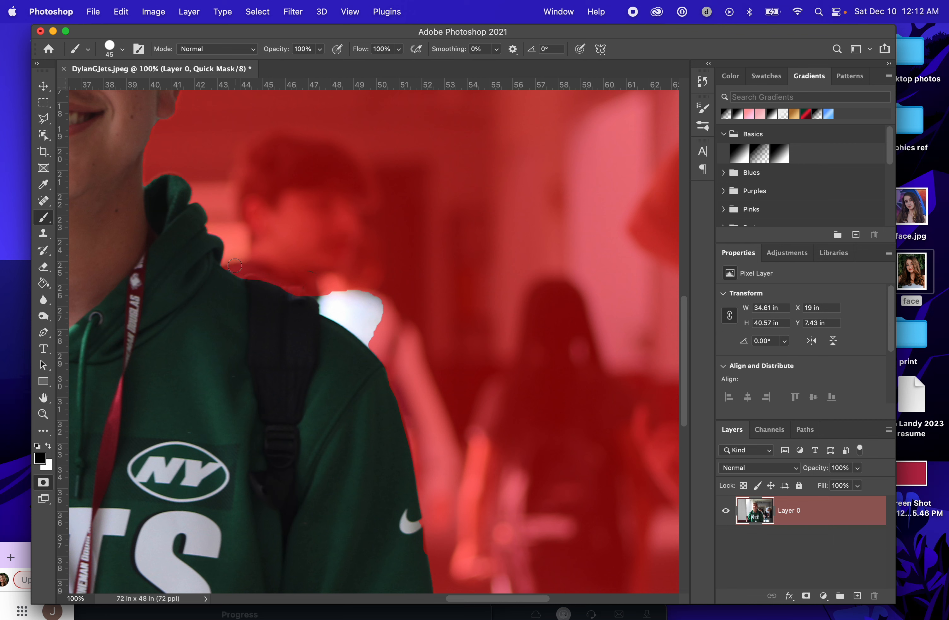
{"action": "mouse_move", "coordinate": [324, 291]}
{"action": "left_mouse_down"}
{"action": "mouse_move", "coordinate": [375, 343]}
{"action": "mouse_move", "coordinate": [344, 305]}
{"action": "mouse_move", "coordinate": [394, 313]}
{"action": "mouse_move", "coordinate": [372, 304]}
{"action": "left_mouse_up"}
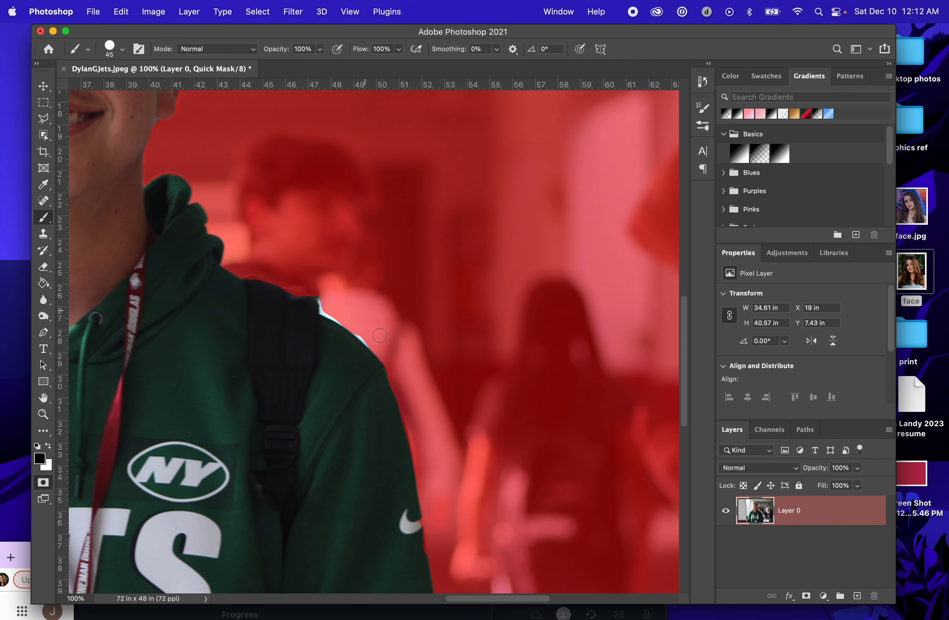
{"action": "key", "text": "super+z"}
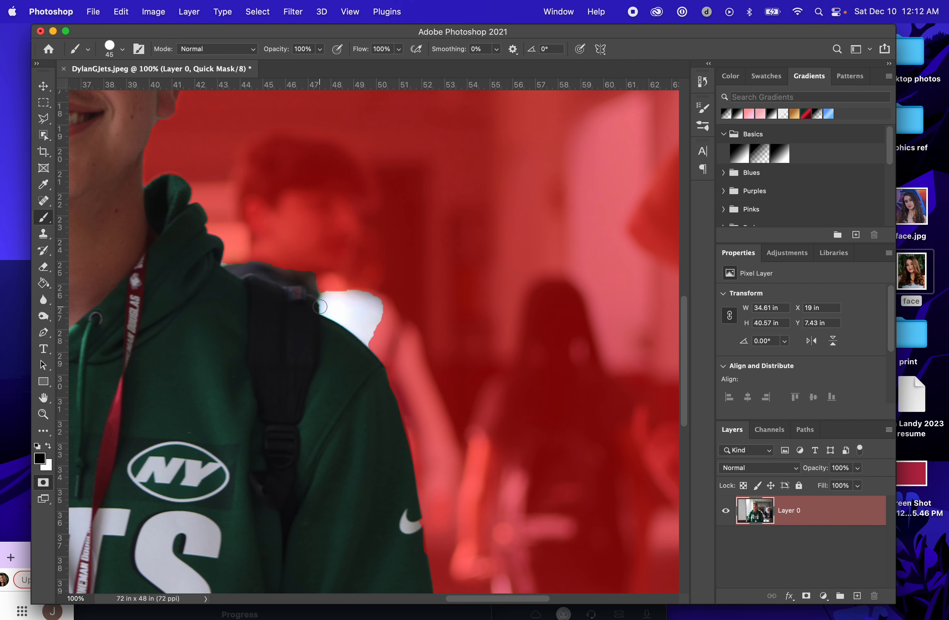
- Paint the mask closely along the shoulder edge to cover the white shirt patch behind the boy
{"action": "scroll", "coordinate": [386, 324], "scroll_direction": "up", "scroll_amount": 4}
{"action": "scroll", "coordinate": [383, 323], "scroll_direction": "left", "scroll_amount": 5}
{"action": "scroll", "coordinate": [383, 322], "scroll_direction": "up", "scroll_amount": 3}
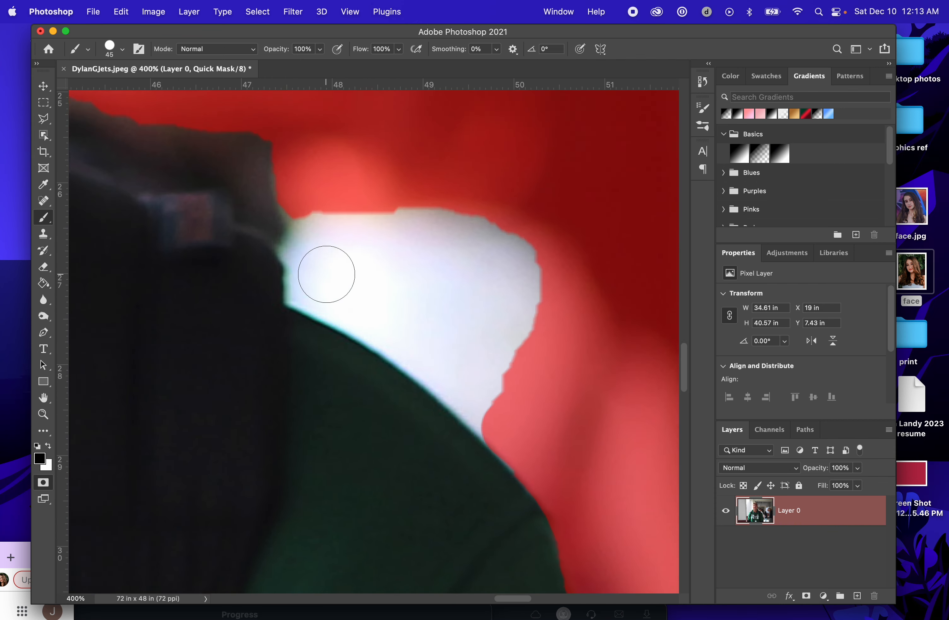
{"action": "mouse_move", "coordinate": [347, 254]}
{"action": "left_mouse_down"}
{"action": "mouse_move", "coordinate": [345, 297]}
{"action": "mouse_move", "coordinate": [451, 376]}
{"action": "mouse_move", "coordinate": [491, 311]}
{"action": "mouse_move", "coordinate": [388, 257]}
{"action": "mouse_move", "coordinate": [489, 230]}
{"action": "mouse_move", "coordinate": [562, 361]}
{"action": "left_mouse_up"}
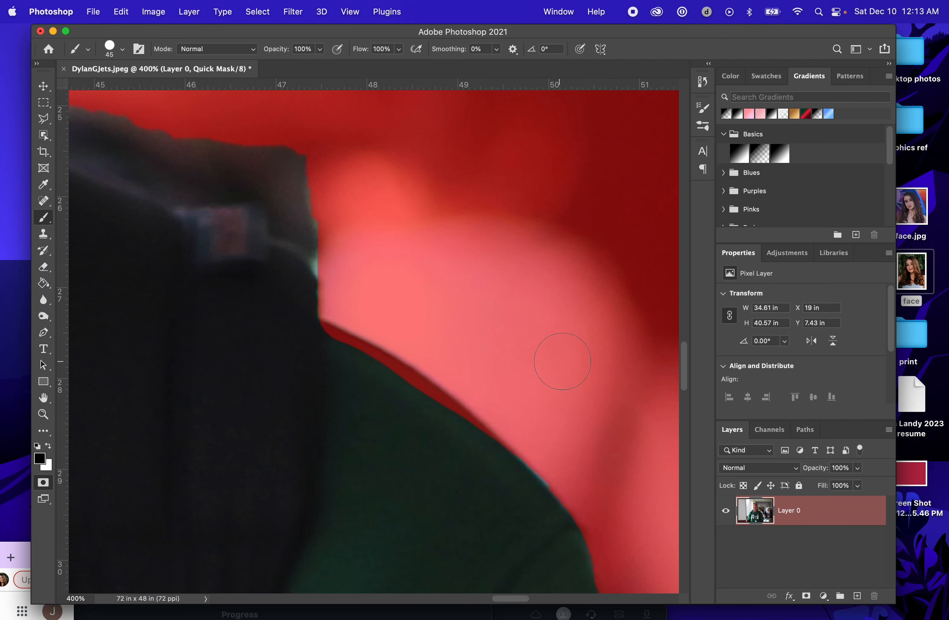
- Leave Quick Mask mode to turn the refined mask into a selection around the boy
{"action": "scroll", "coordinate": [597, 421], "scroll_direction": "down", "scroll_amount": 10}
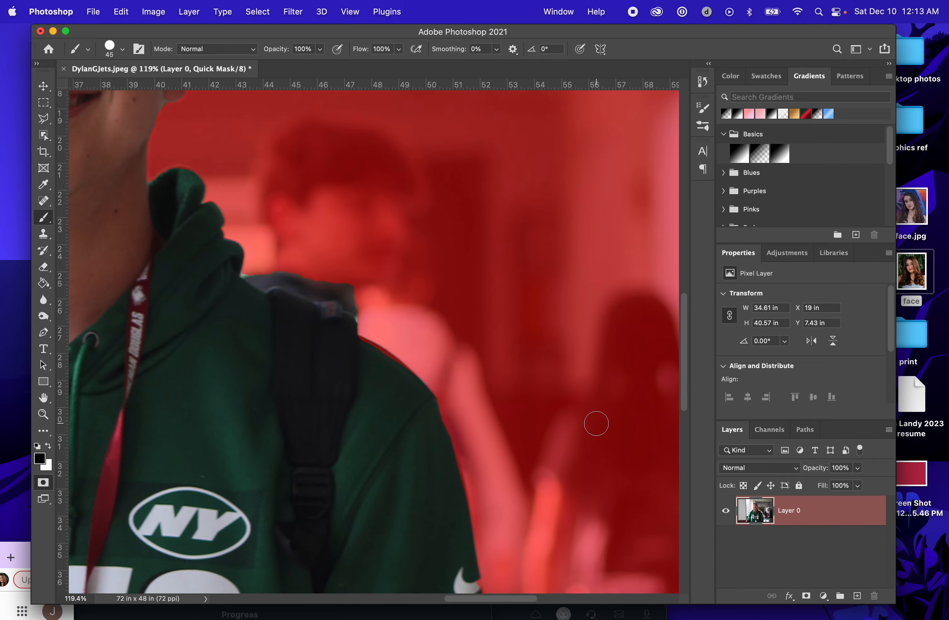
{"action": "scroll", "coordinate": [597, 423], "scroll_direction": "down", "scroll_amount": 6}
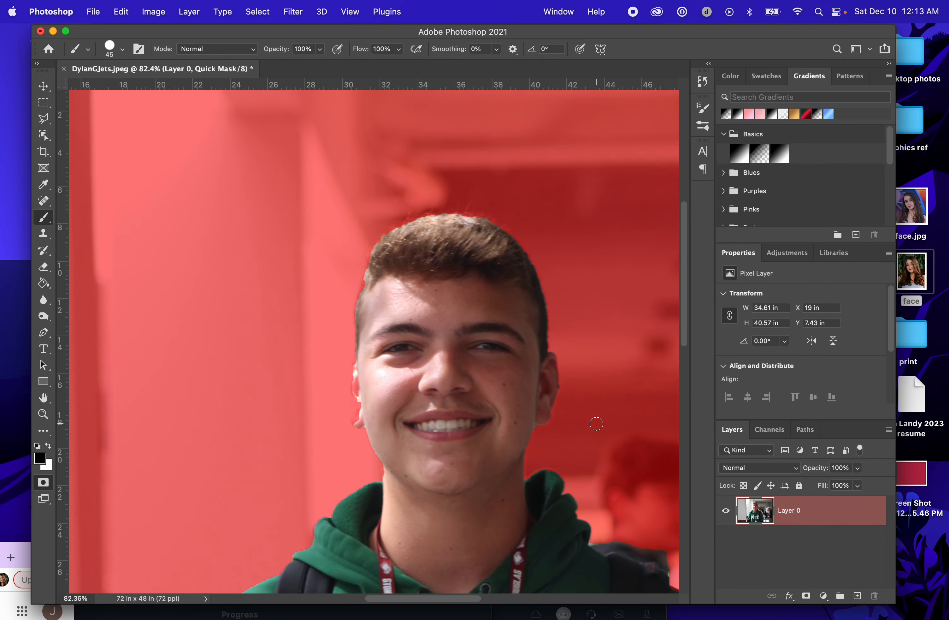
{"action": "scroll", "coordinate": [596, 424], "scroll_direction": "down", "scroll_amount": 5}
{"action": "scroll", "coordinate": [597, 423], "scroll_direction": "down", "scroll_amount": 5}
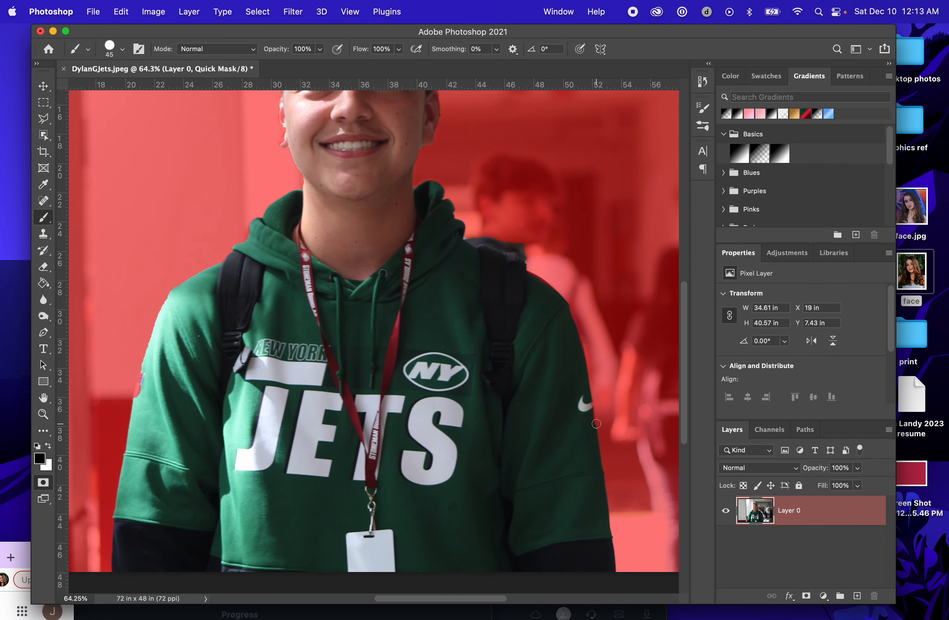
{"action": "key", "text": "q"}
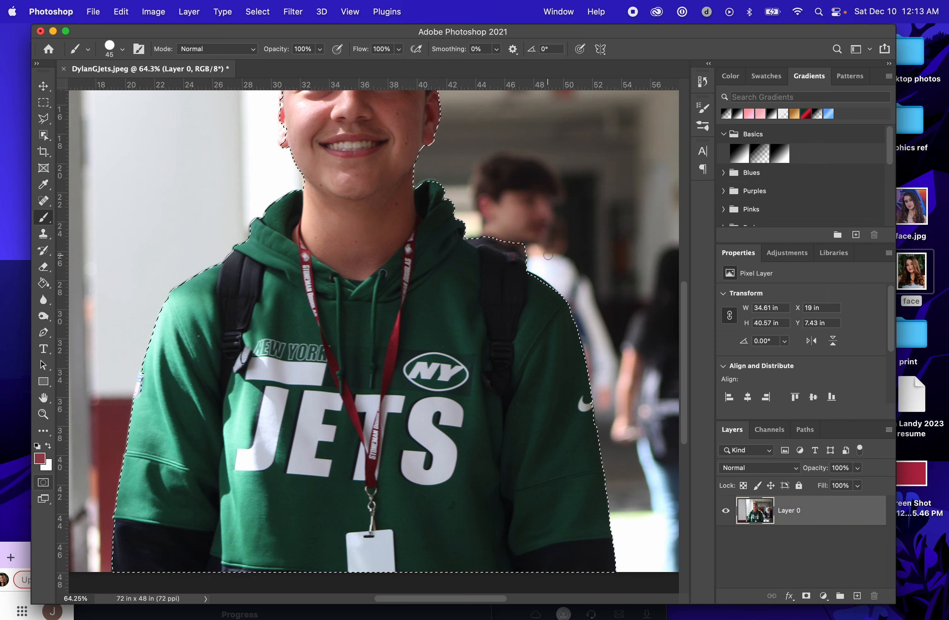
{"action": "scroll", "coordinate": [401, 292], "scroll_direction": "up", "scroll_amount": 3}
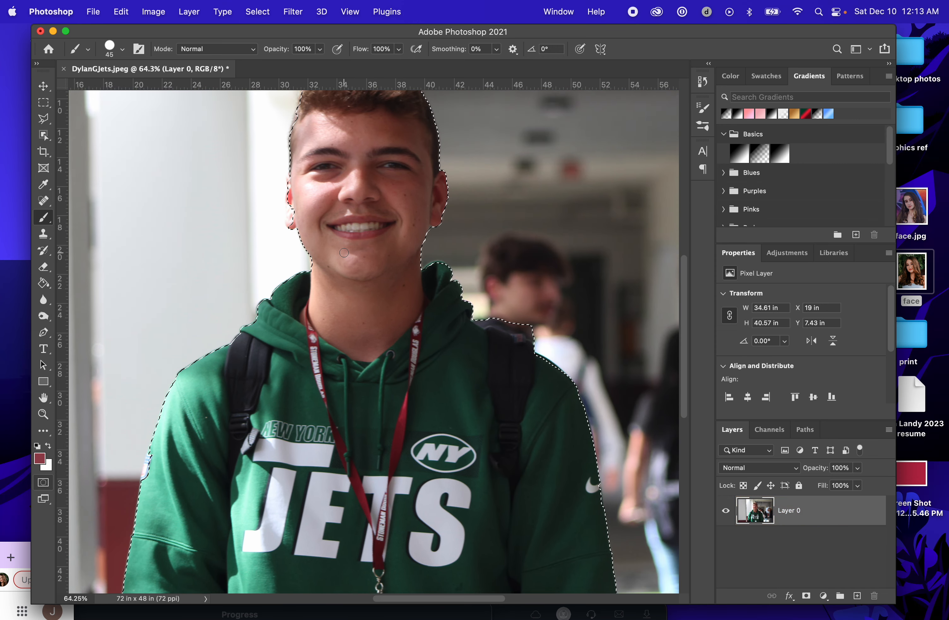
{"action": "scroll", "coordinate": [401, 292], "scroll_direction": "down", "scroll_amount": 4}
{"action": "key", "text": "super+minus"}
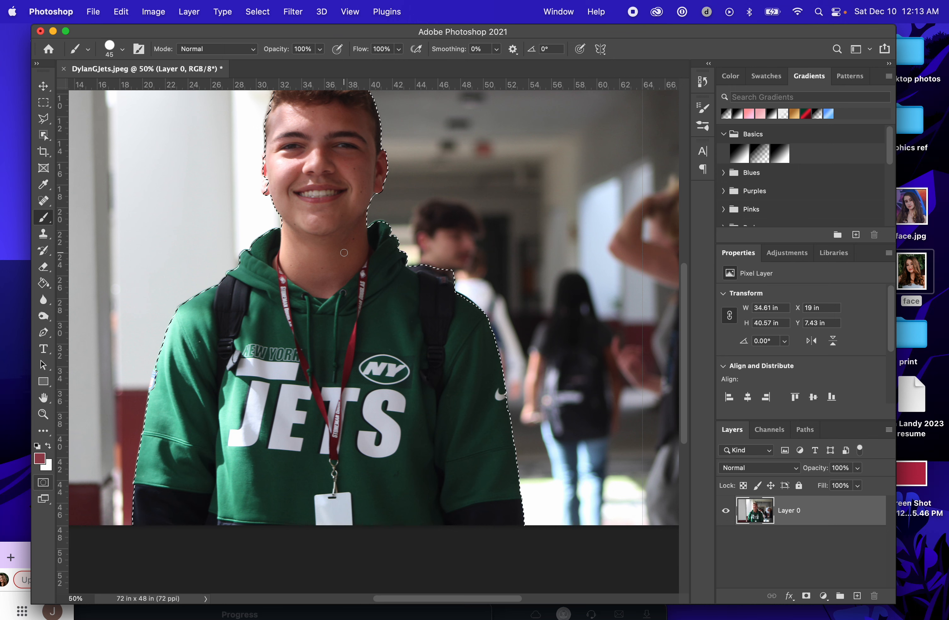
- Cut the boy from the hallway layer and paste him in his original position on a new layer
{"action": "key", "text": "super+x"}
{"action": "left_click", "coordinate": [857, 596]}
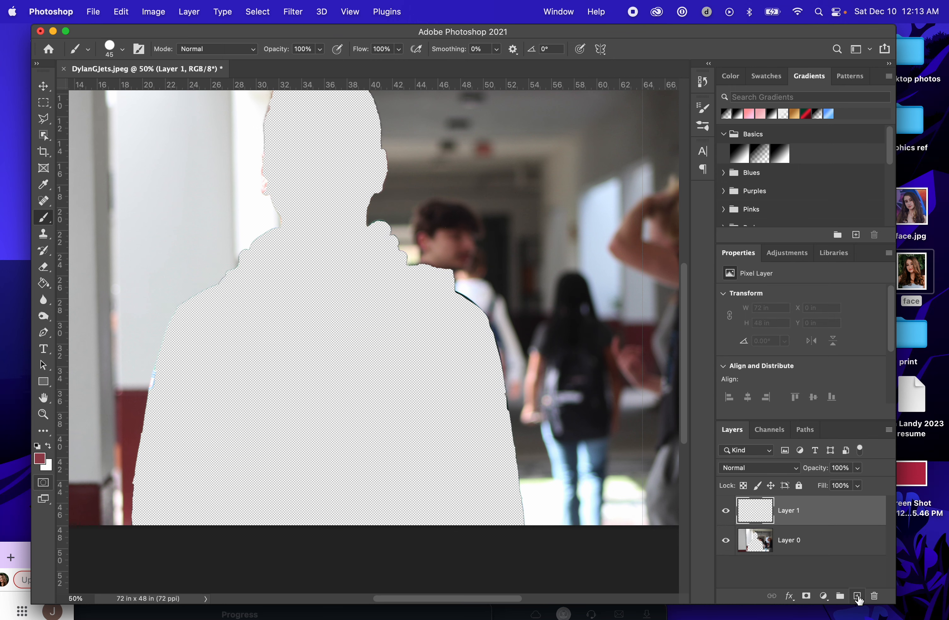
{"action": "key", "text": "super+v"}
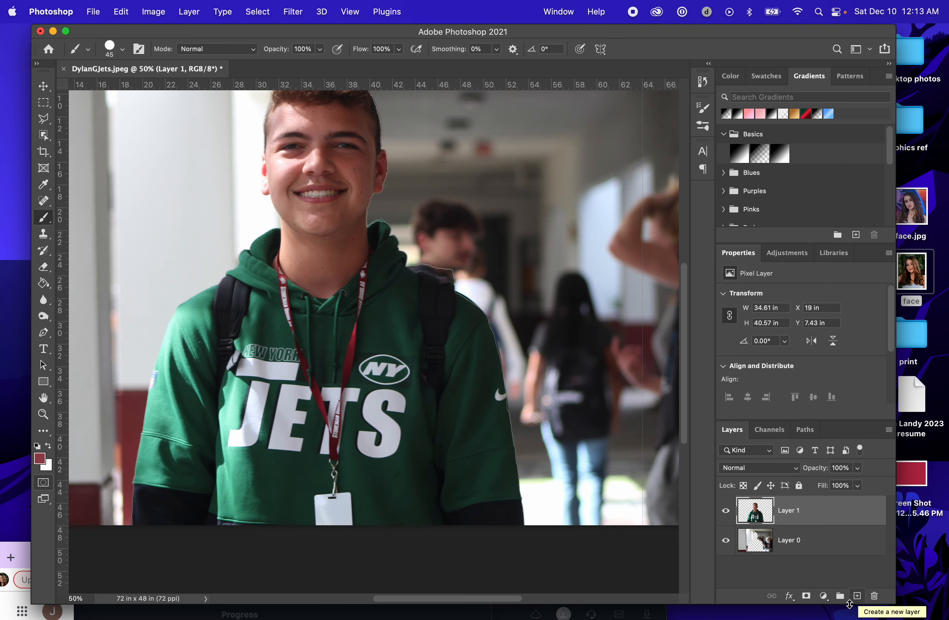
{"action": "key", "text": "Delete"}
{"action": "key", "text": "super+z"}
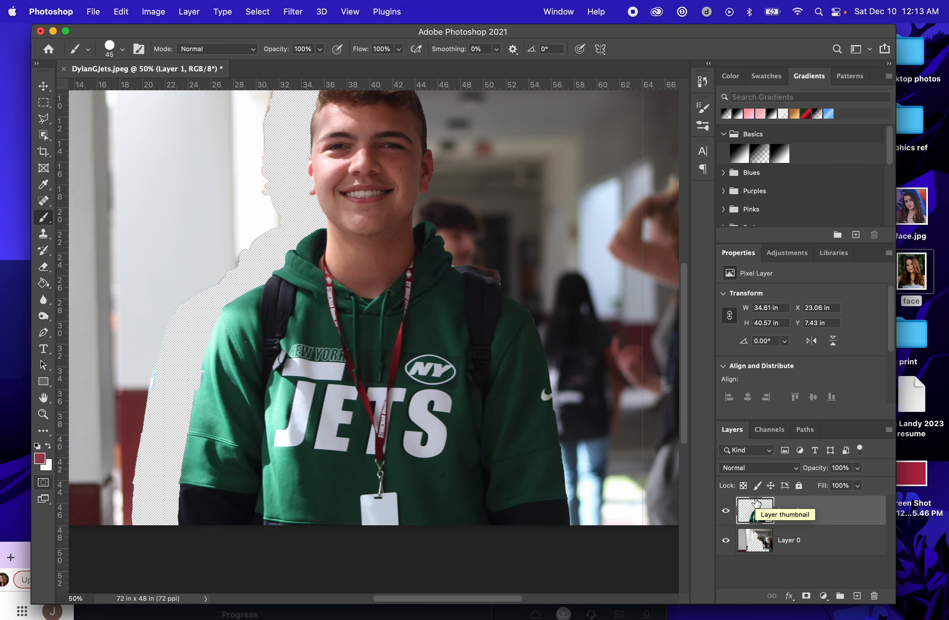
{"action": "key", "text": "Delete"}
{"action": "key", "text": "super+shift+v"}
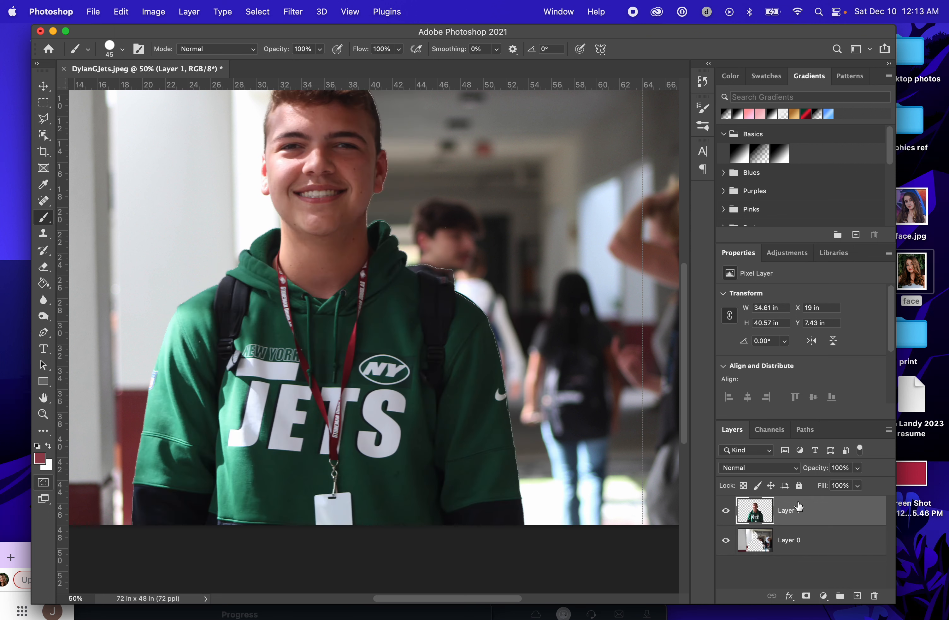
- Delete the hallway background layer, keeping only the boy's cutout on transparency
{"action": "left_click", "coordinate": [767, 543]}
{"action": "key", "text": "Delete"}
{"action": "scroll", "coordinate": [550, 365], "scroll_direction": "down", "scroll_amount": 3}
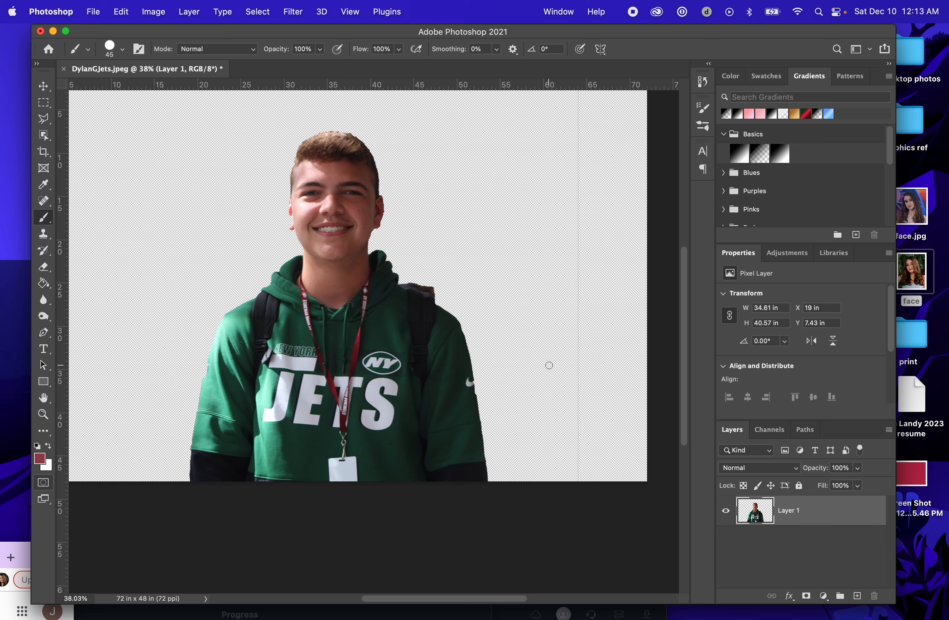
{"action": "scroll", "coordinate": [549, 365], "scroll_direction": "up", "scroll_amount": 3}
{"action": "left_click", "coordinate": [43, 85]}
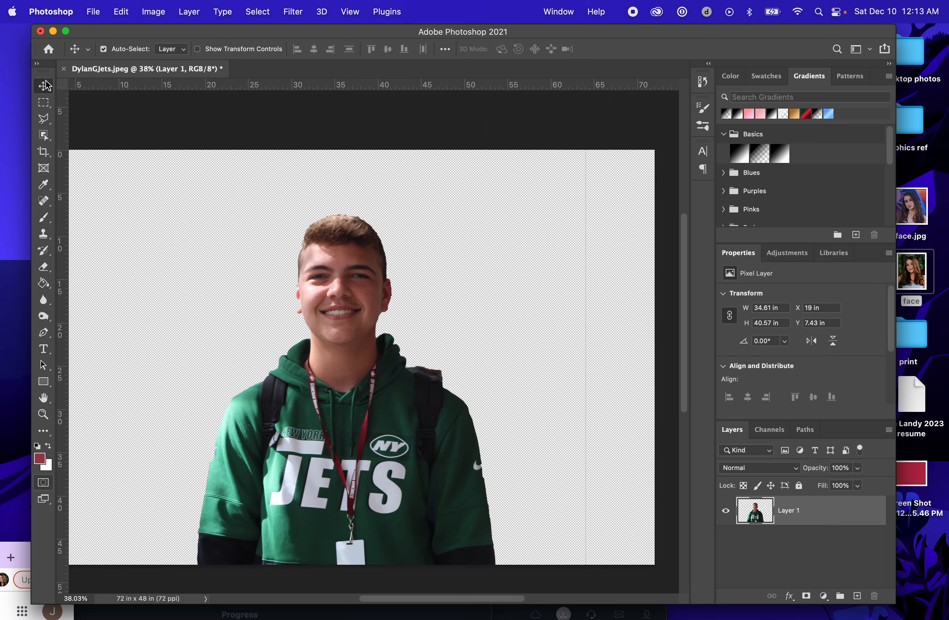
{"action": "left_click", "coordinate": [488, 355]}
{"action": "left_click_drag", "start_coordinate": [448, 288], "coordinate": [530, 299]}
{"action": "left_click_drag", "start_coordinate": [509, 228], "coordinate": [616, 401]}
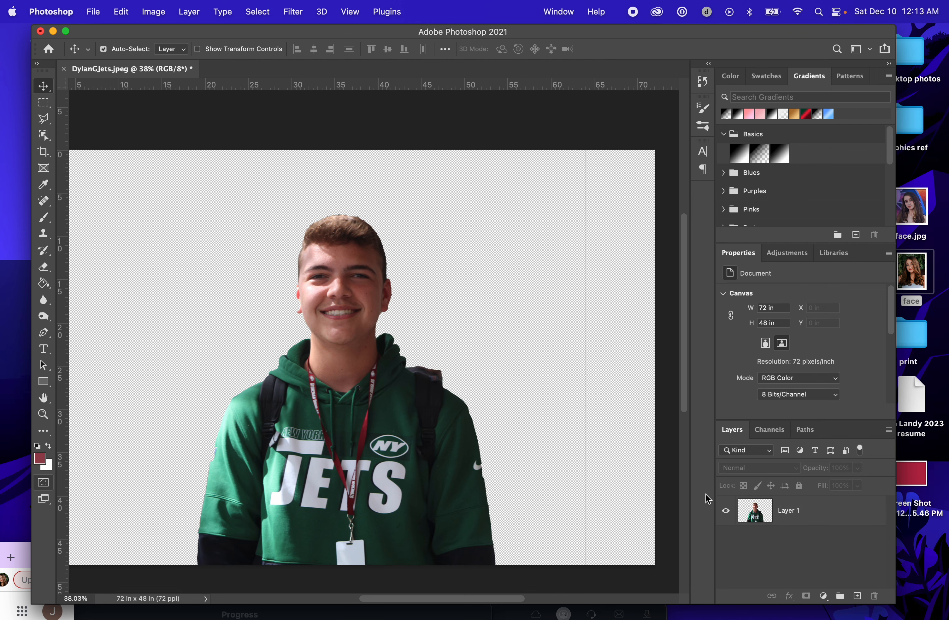
- Undo the deletion of the hallway background layer
{"action": "key", "text": "super+z"}
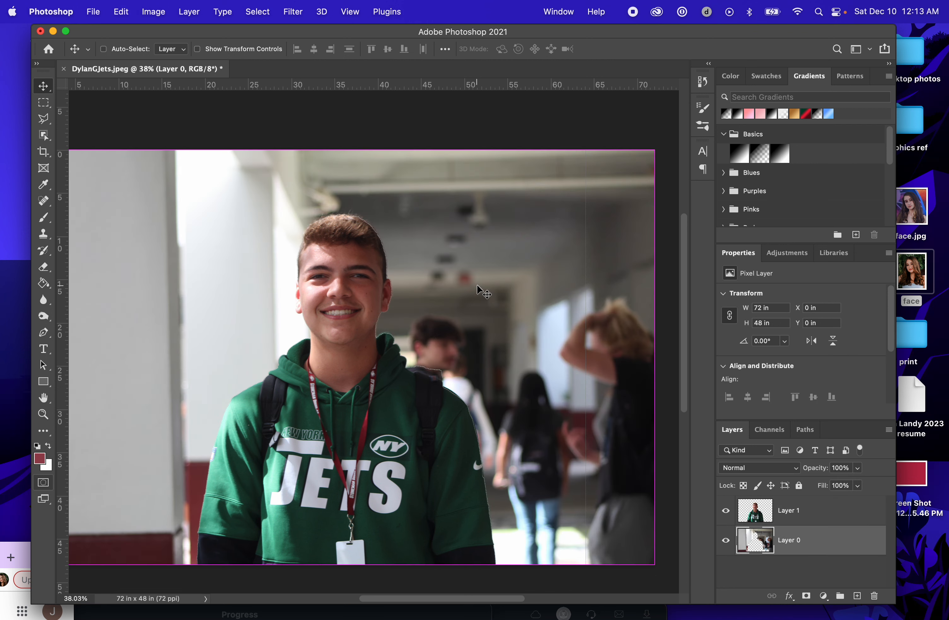
{"action": "key", "text": "super+z"}
{"action": "key", "text": "super+shift+z"}
{"action": "key", "text": "super+z"}
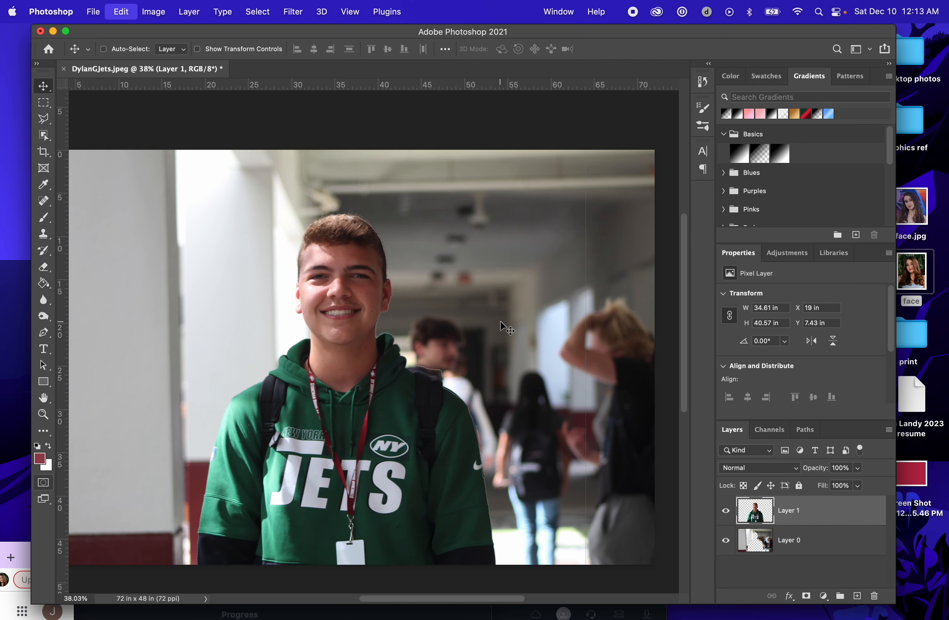
- Undo cutting the boy onto his own layer and bring back the selection around him from Quick Mask
{"action": "key", "text": "super+z"}
{"action": "key", "text": "q"}
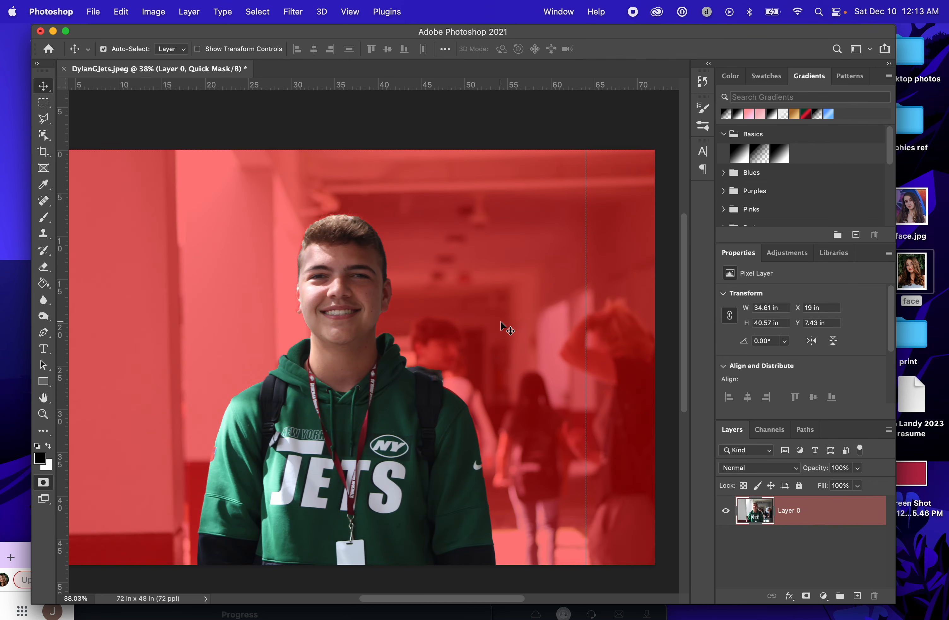
{"action": "key", "text": "q"}
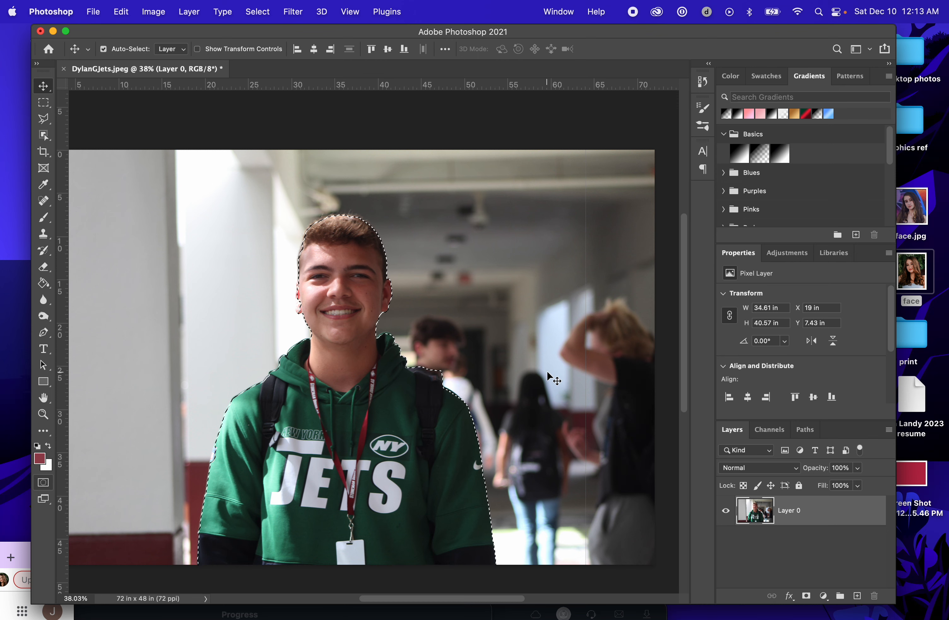
- Add a layer mask to the hallway photo from the boy's selection to hide the background
{"action": "left_click", "coordinate": [806, 596]}
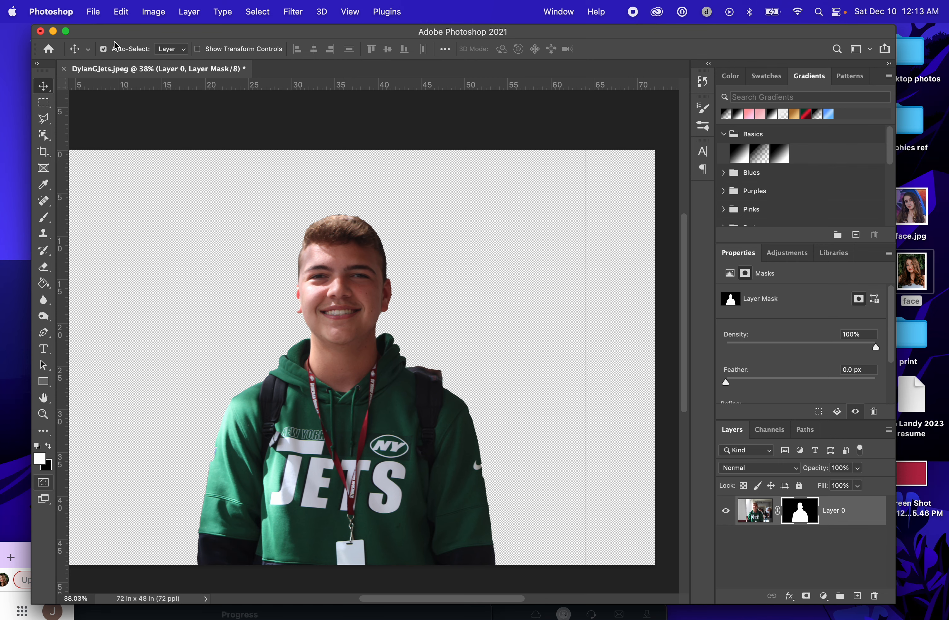
{"action": "scroll", "coordinate": [380, 340], "scroll_direction": "down", "scroll_amount": 5}
{"action": "scroll", "coordinate": [374, 335], "scroll_direction": "up", "scroll_amount": 4}
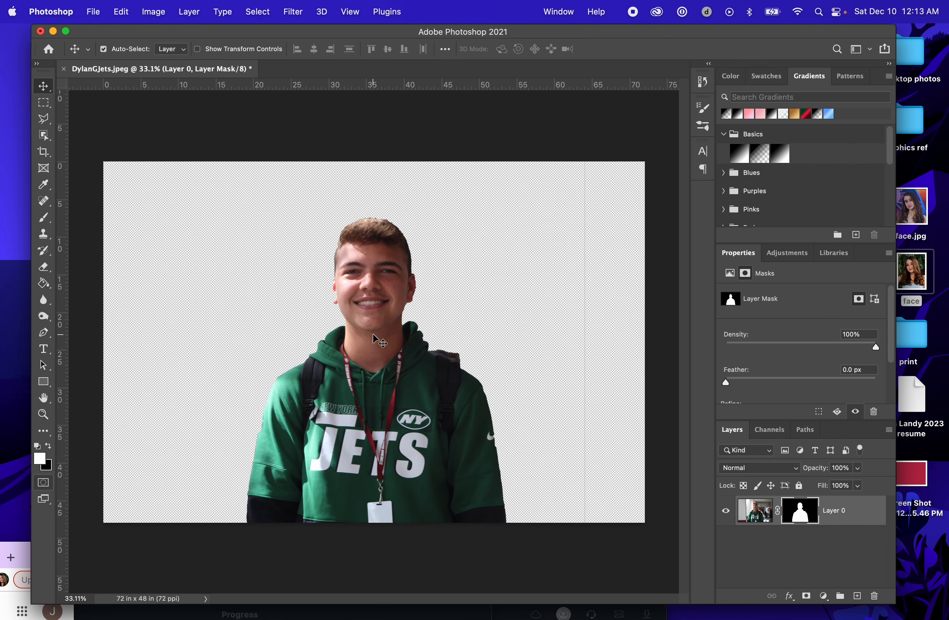
{"action": "scroll", "coordinate": [376, 338], "scroll_direction": "up", "scroll_amount": 2}
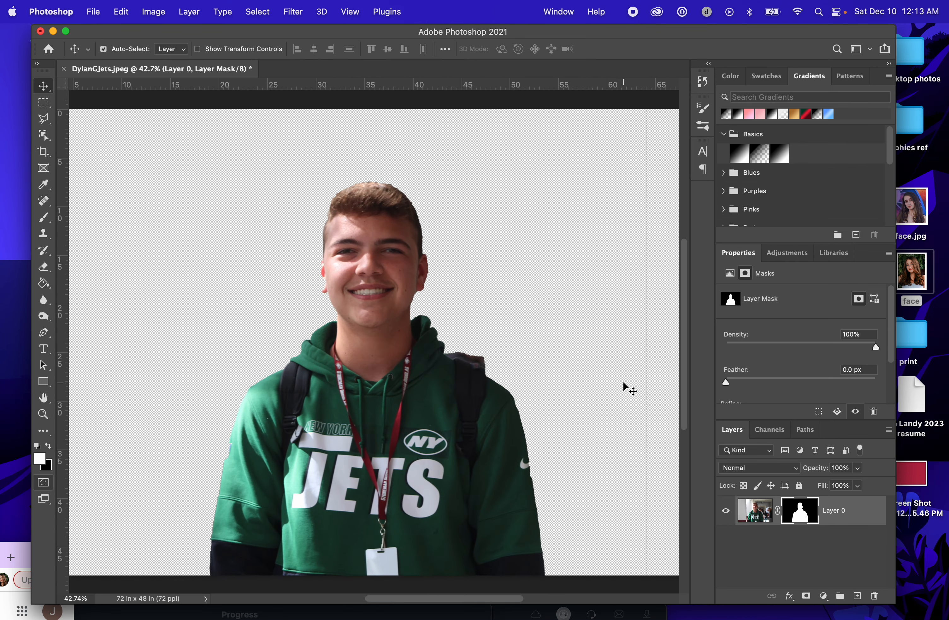
- Disable the layer mask on the hallway photo
{"action": "right_click", "coordinate": [828, 509]}
{"action": "left_click", "coordinate": [878, 516]}
{"action": "right_click", "coordinate": [780, 510]}
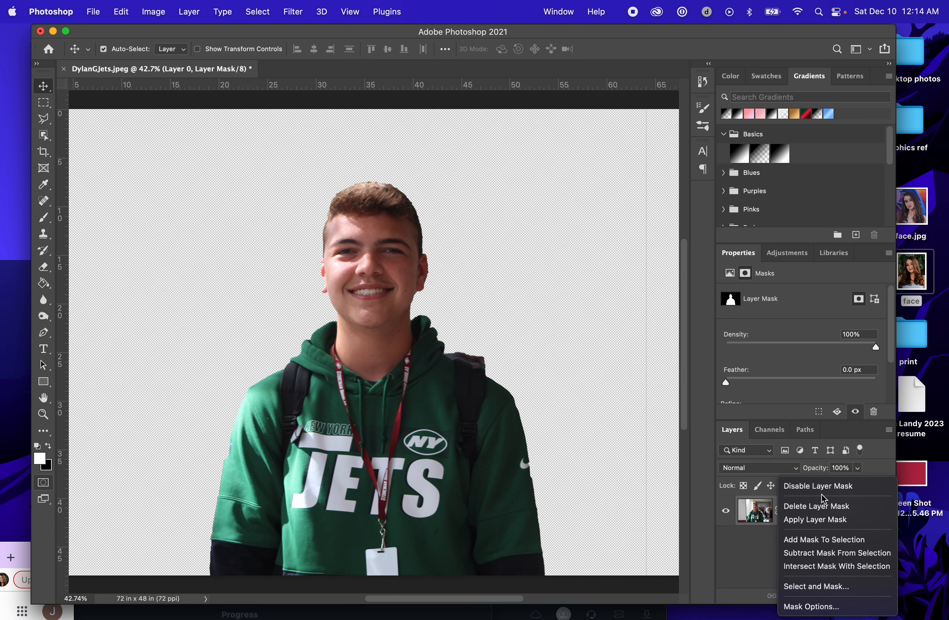
{"action": "left_click", "coordinate": [830, 486]}
{"action": "scroll", "coordinate": [445, 248], "scroll_direction": "right", "scroll_amount": 4}
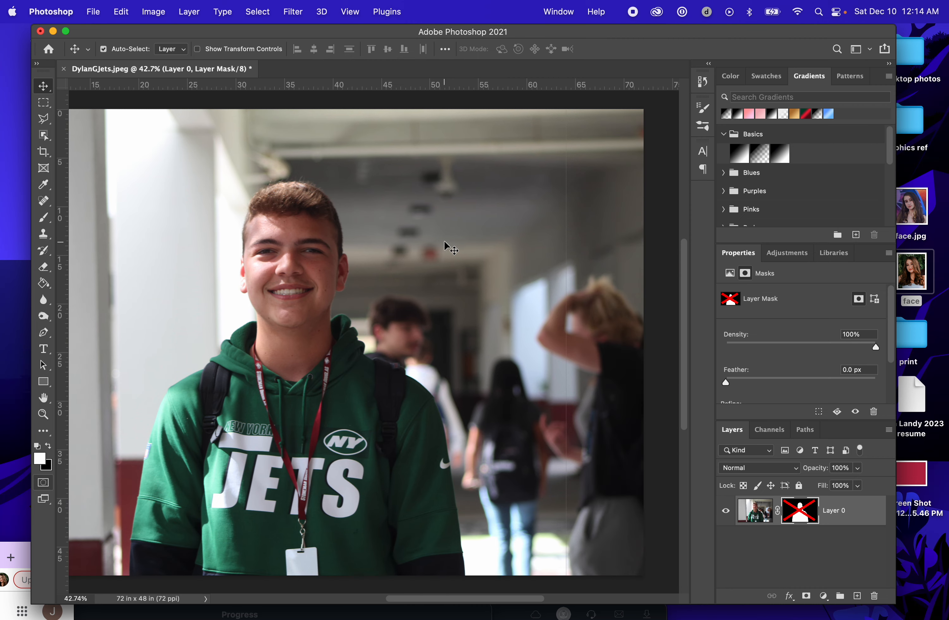
- Delete the disabled layer mask from the hallway photo
{"action": "key", "text": "q"}
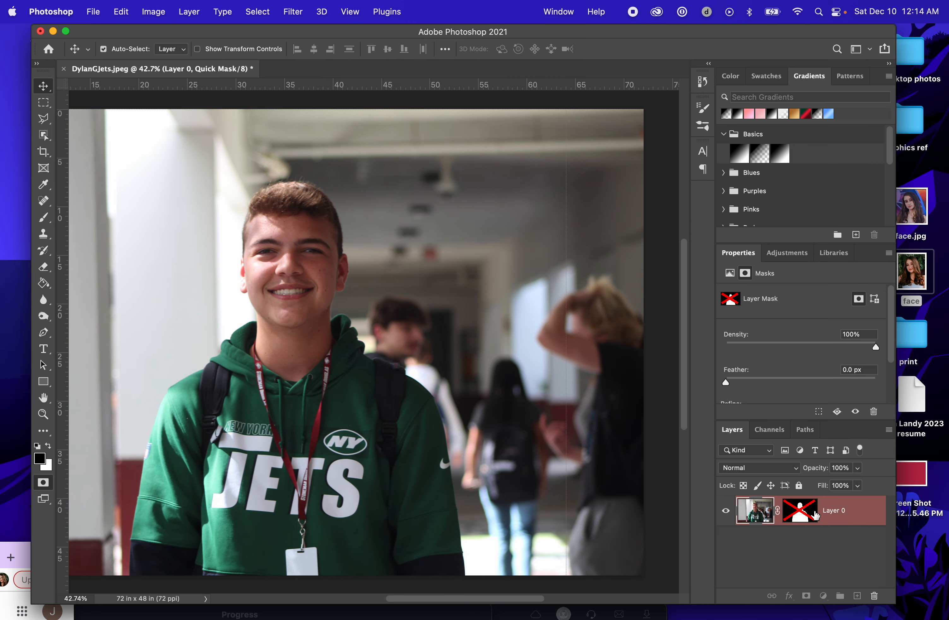
{"action": "right_click", "coordinate": [813, 510]}
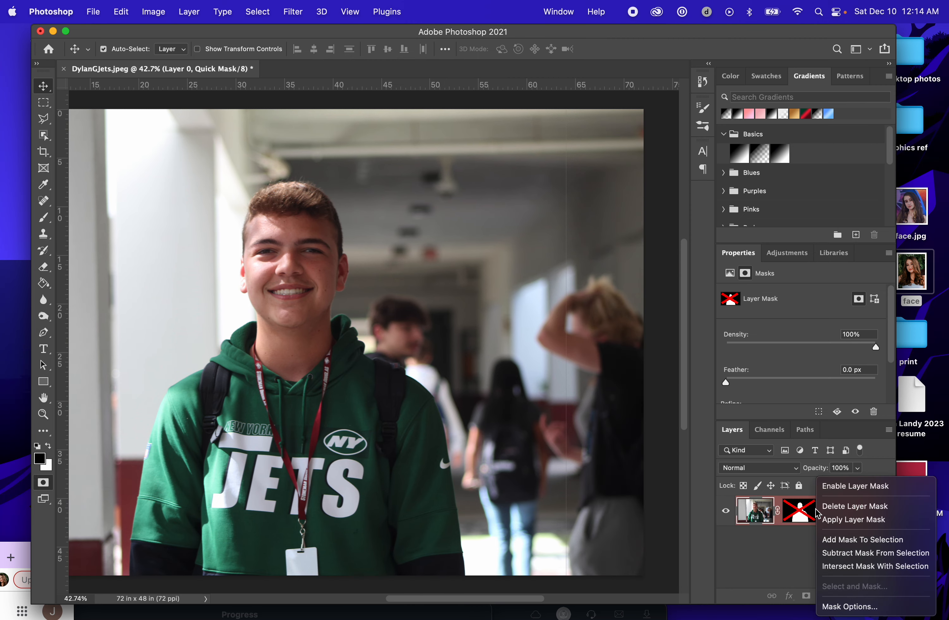
{"action": "left_click", "coordinate": [849, 505]}
{"action": "scroll", "coordinate": [455, 363], "scroll_direction": "left", "scroll_amount": 5}
{"action": "scroll", "coordinate": [454, 362], "scroll_direction": "up", "scroll_amount": 1}
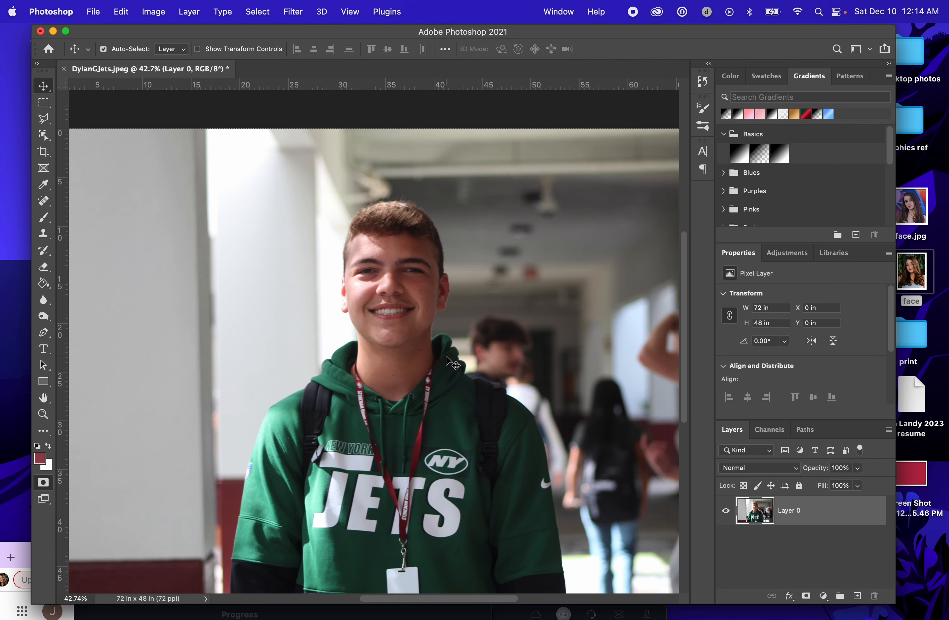
- Select the boy with the Object Selection tool, add a layer mask from the selection, and undo the mask
{"action": "scroll", "coordinate": [447, 360], "scroll_direction": "right", "scroll_amount": 3}
{"action": "scroll", "coordinate": [448, 360], "scroll_direction": "down", "scroll_amount": 1}
{"action": "left_click", "coordinate": [44, 135]}
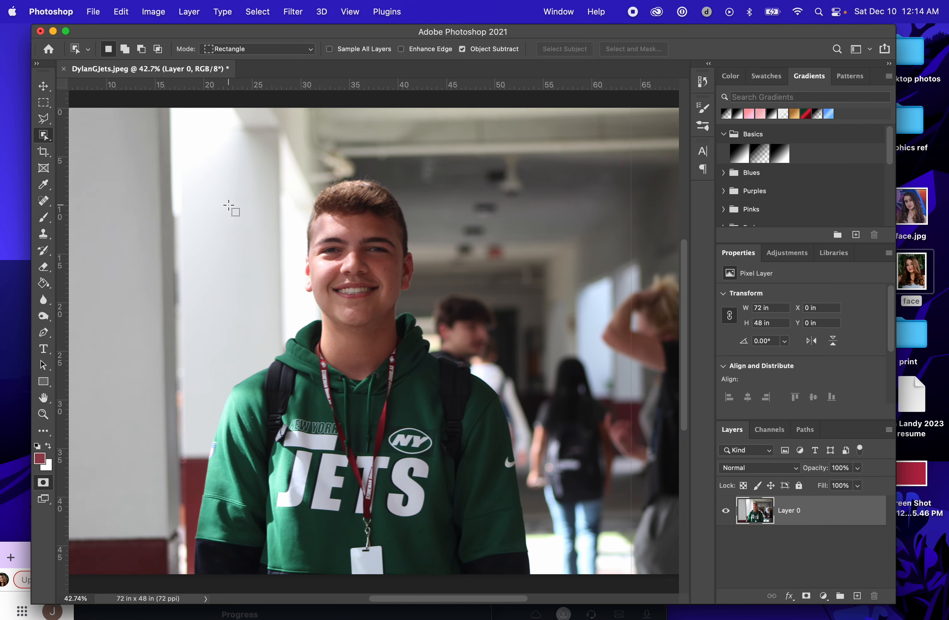
{"action": "left_click_drag", "start_coordinate": [227, 213], "coordinate": [561, 601]}
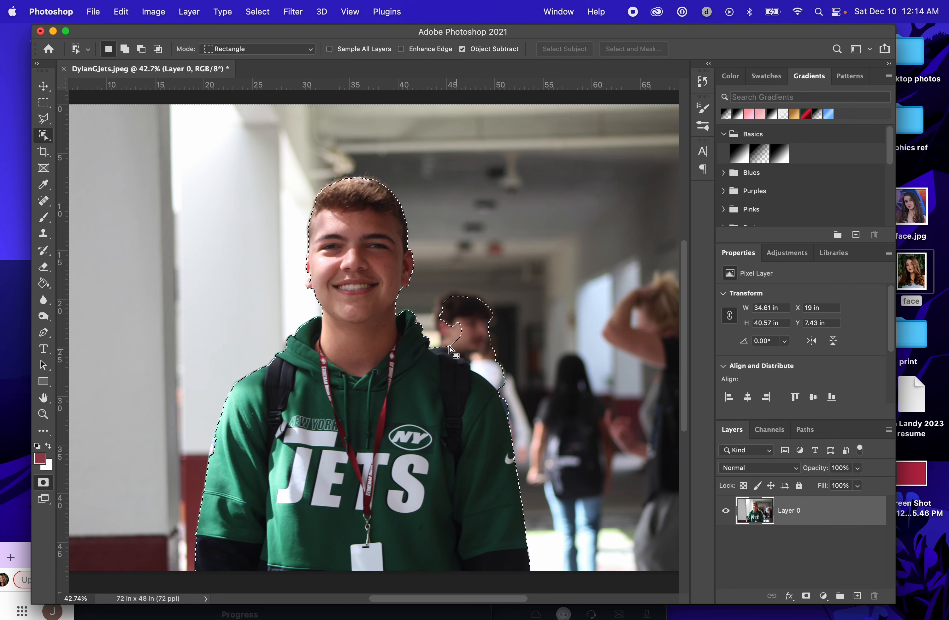
{"action": "left_click", "coordinate": [807, 595]}
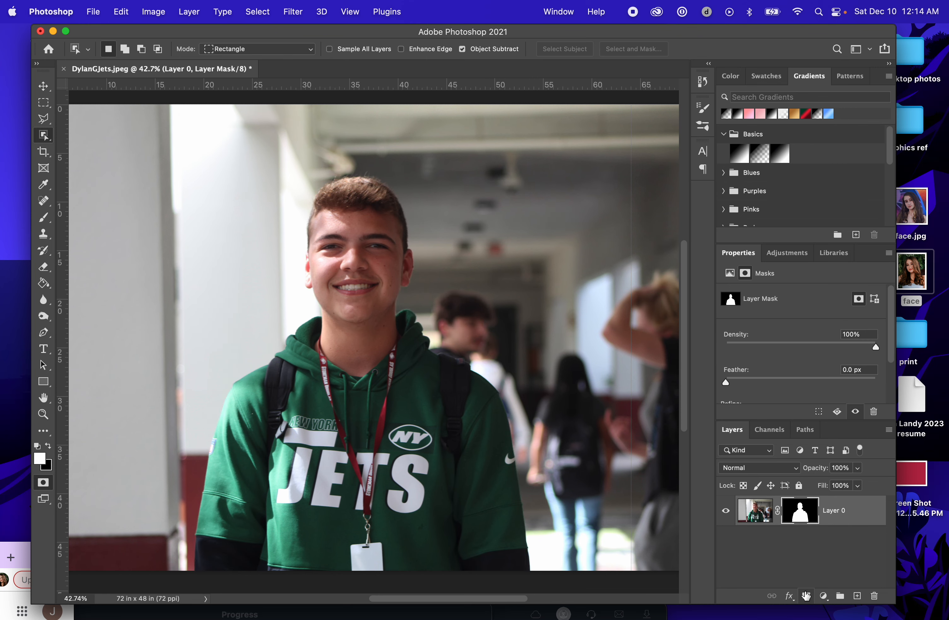
{"action": "key", "text": "super+z"}
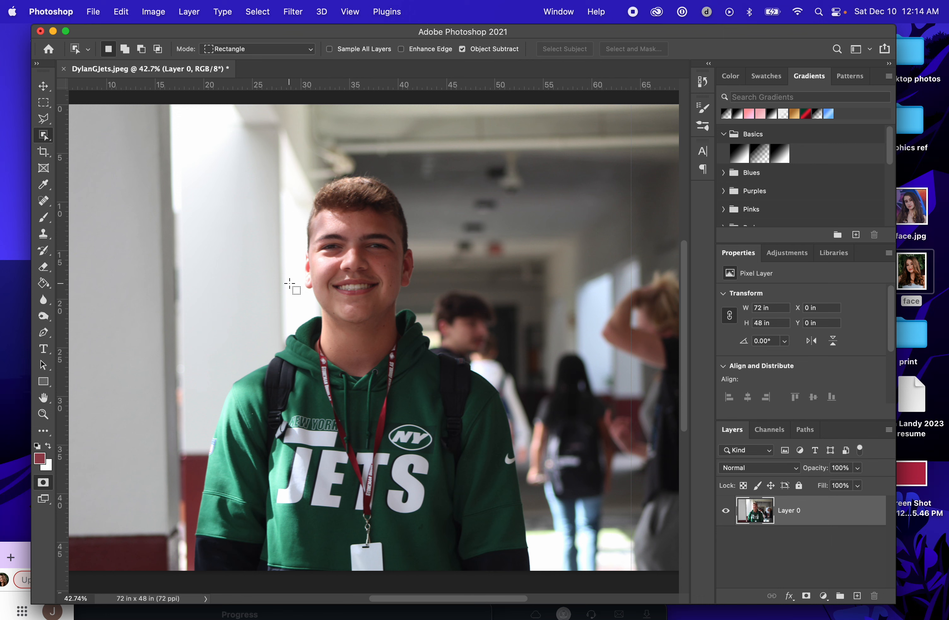
{"action": "right_click", "coordinate": [47, 138]}
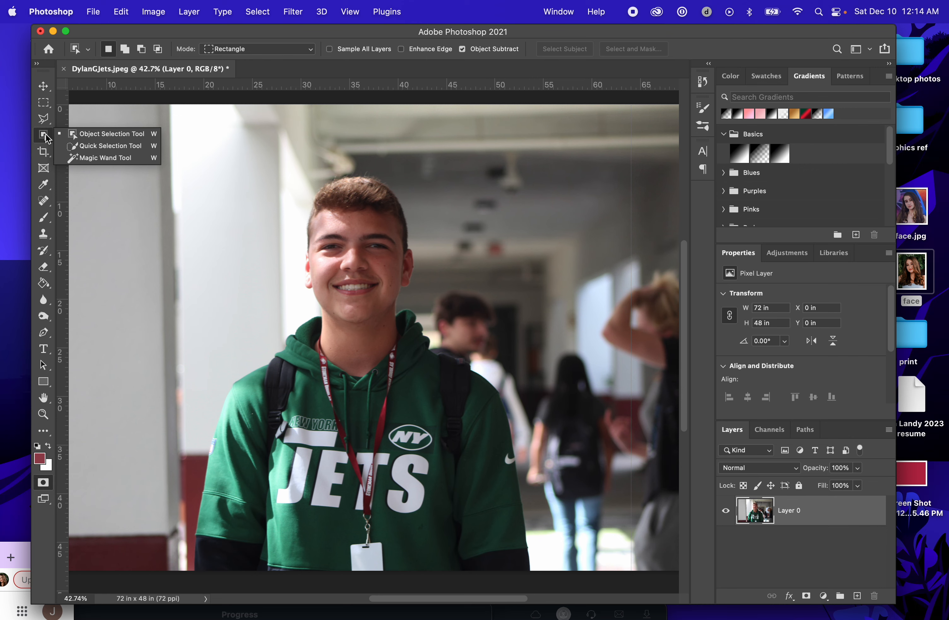
{"action": "left_click", "coordinate": [43, 86]}
{"action": "scroll", "coordinate": [349, 255], "scroll_direction": "down", "scroll_amount": 2}
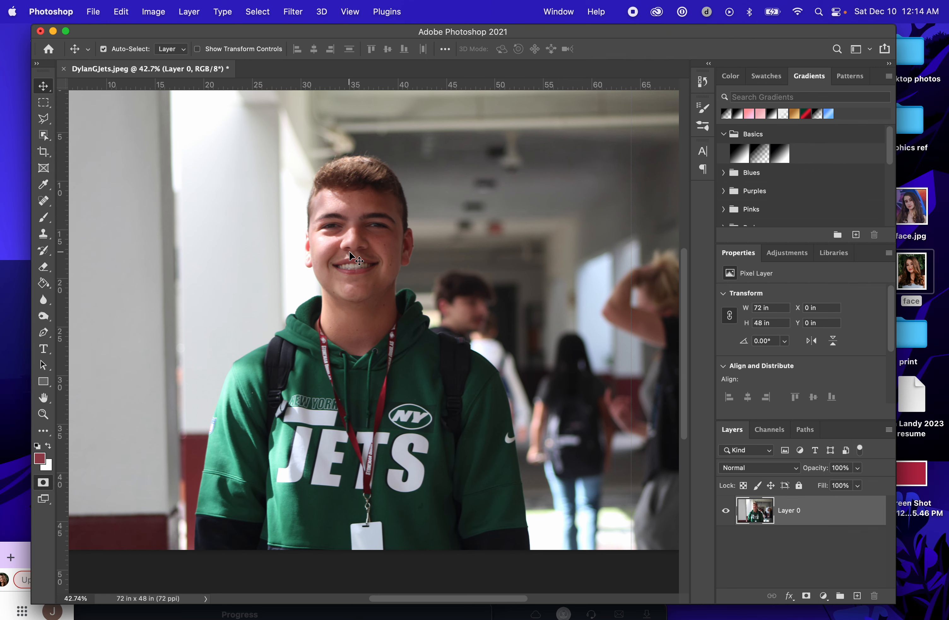
{"action": "scroll", "coordinate": [349, 254], "scroll_direction": "down", "scroll_amount": 3}
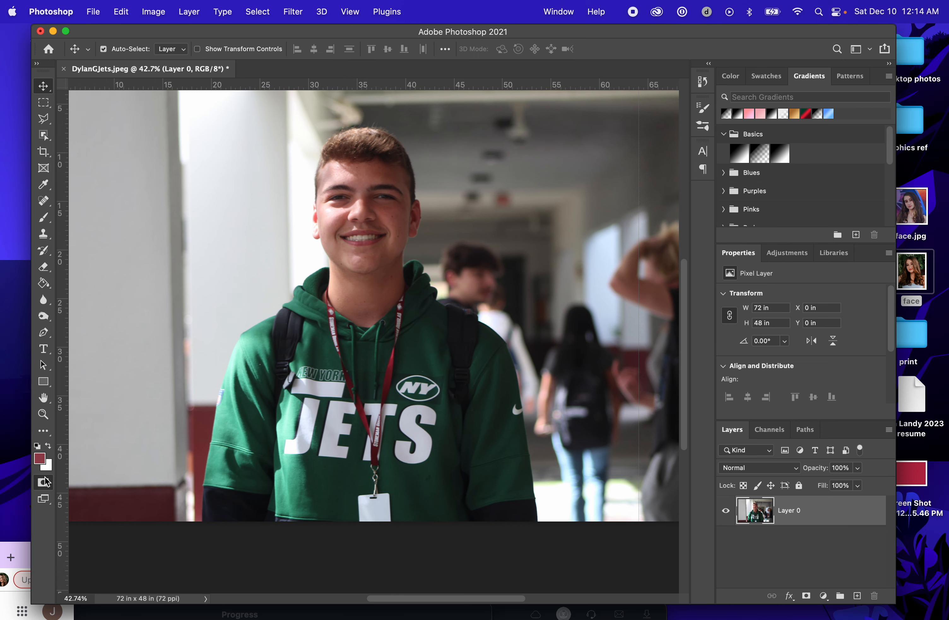
{"action": "scroll", "coordinate": [322, 252], "scroll_direction": "up", "scroll_amount": 3}
- Move the Photoshop window aside and switch to Finder to open the number 17 hair story folder
{"action": "left_click_drag", "start_coordinate": [615, 35], "coordinate": [172, 3]}
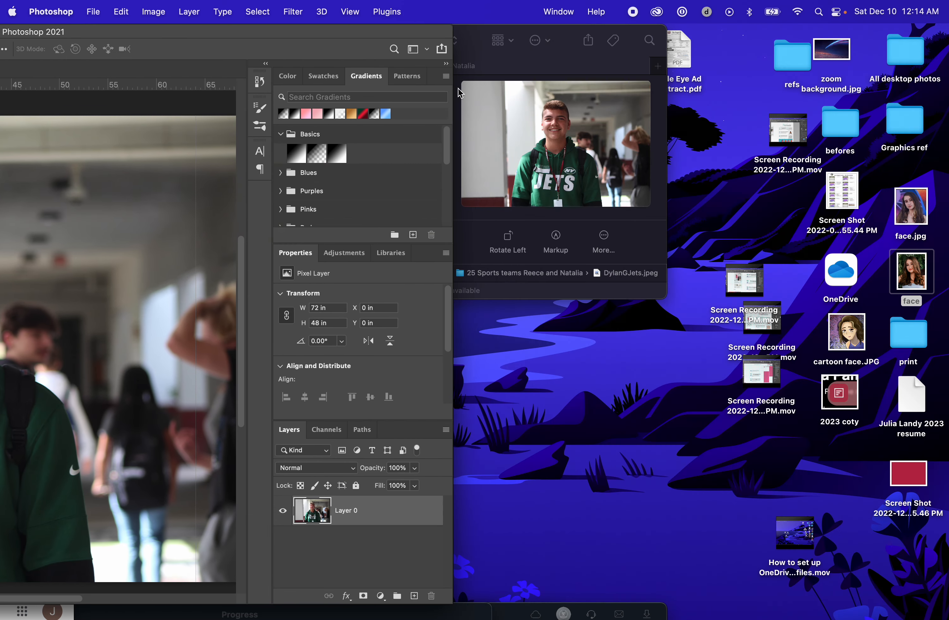
{"action": "left_click", "coordinate": [494, 59]}
{"action": "scroll", "coordinate": [294, 145], "scroll_direction": "up", "scroll_amount": 2}
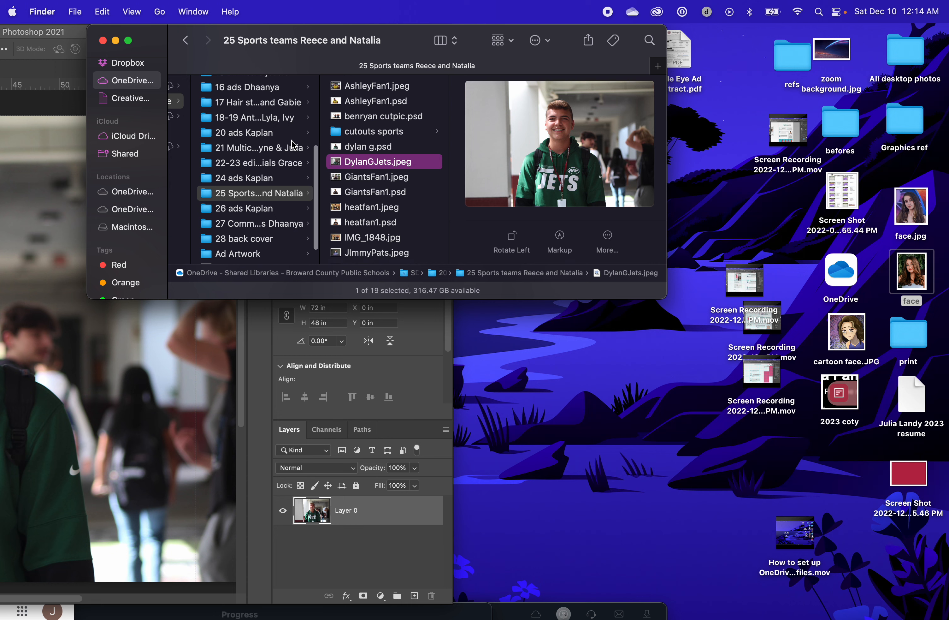
{"action": "left_click", "coordinate": [280, 148]}
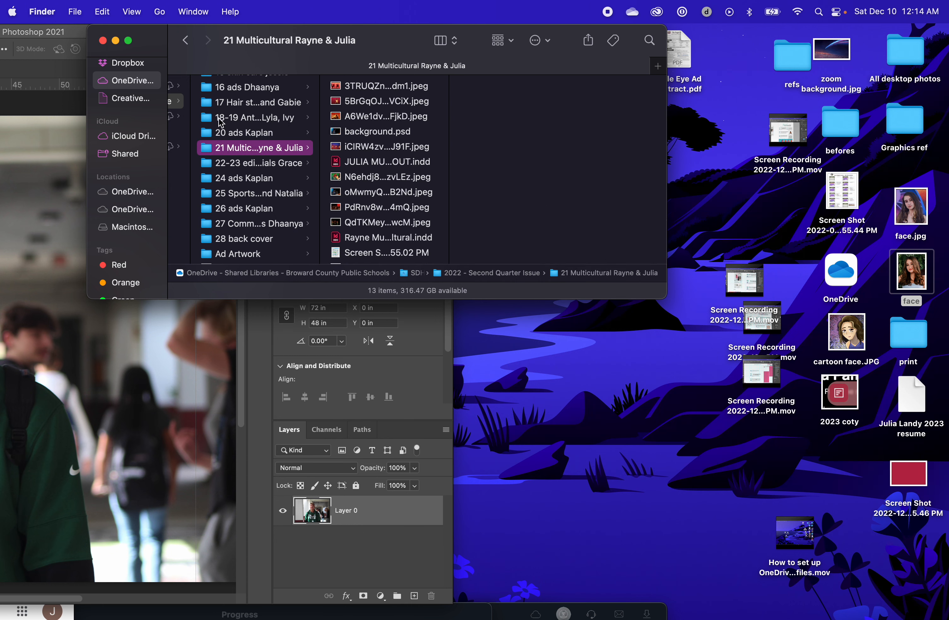
{"action": "scroll", "coordinate": [237, 139], "scroll_direction": "up", "scroll_amount": 4}
{"action": "left_click", "coordinate": [280, 182]}
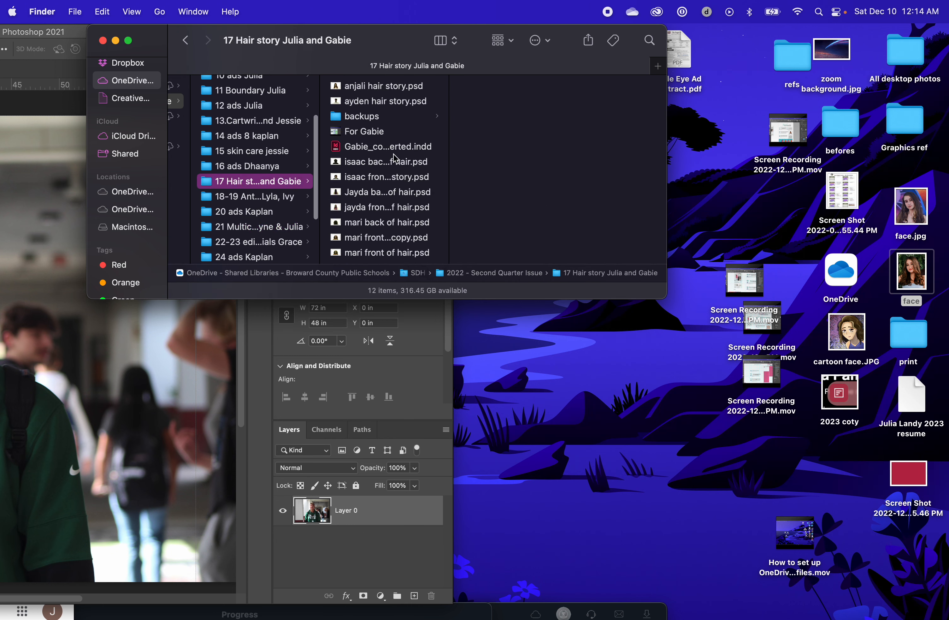
- Preview the front-of-hair and back-of-hair cutout PSD files in the hair story folder to compare them
{"action": "left_click", "coordinate": [384, 190]}
{"action": "left_click", "coordinate": [384, 223]}
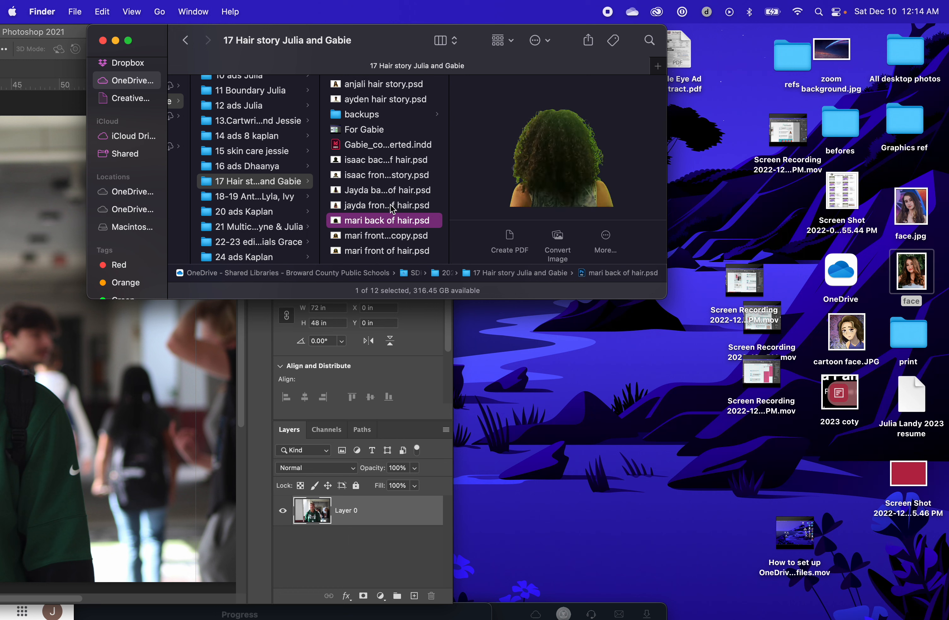
{"action": "left_click", "coordinate": [393, 206]}
{"action": "left_click", "coordinate": [387, 224]}
{"action": "left_click", "coordinate": [383, 236]}
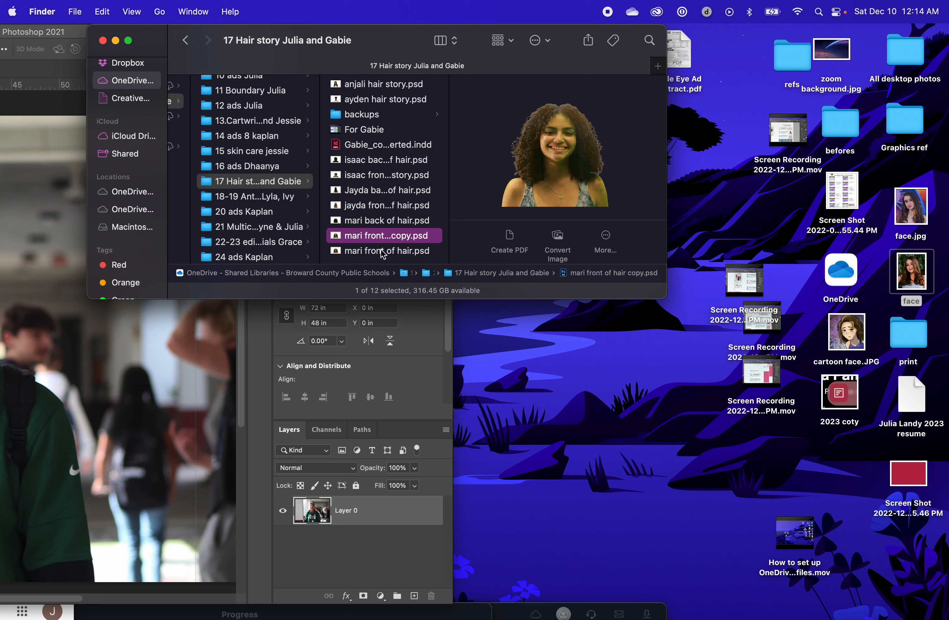
{"action": "left_click", "coordinate": [381, 251]}
{"action": "left_click", "coordinate": [385, 240]}
{"action": "left_click", "coordinate": [386, 221]}
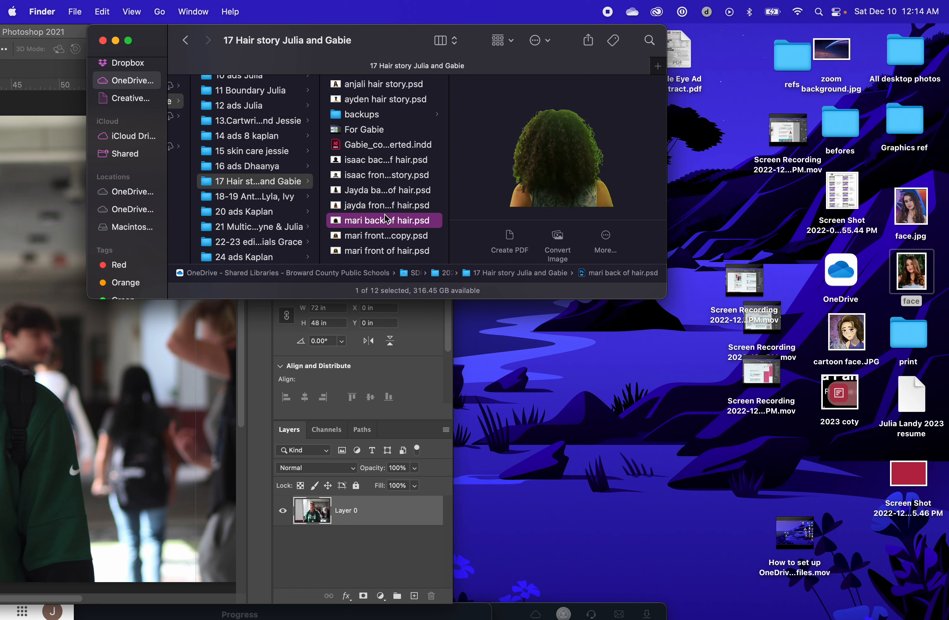
{"action": "left_click", "coordinate": [385, 241]}
- Look through the InDesign layouts, the backups folder and the remaining hair cutouts for a suitable masking example
{"action": "left_click", "coordinate": [383, 147]}
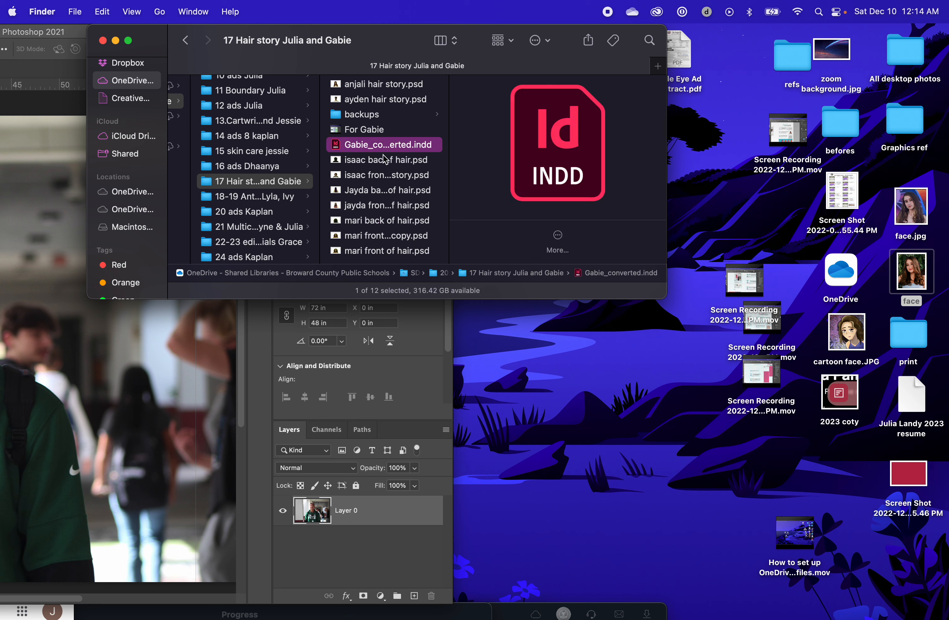
{"action": "left_click", "coordinate": [386, 161]}
{"action": "left_click", "coordinate": [384, 144]}
{"action": "left_click", "coordinate": [384, 115]}
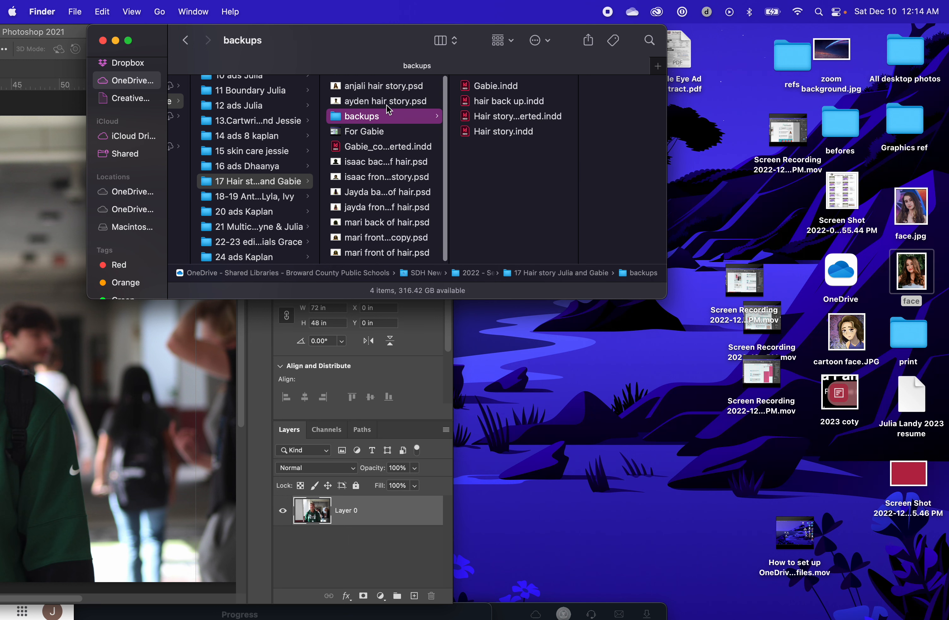
{"action": "left_click", "coordinate": [386, 101]}
{"action": "left_click", "coordinate": [401, 86]}
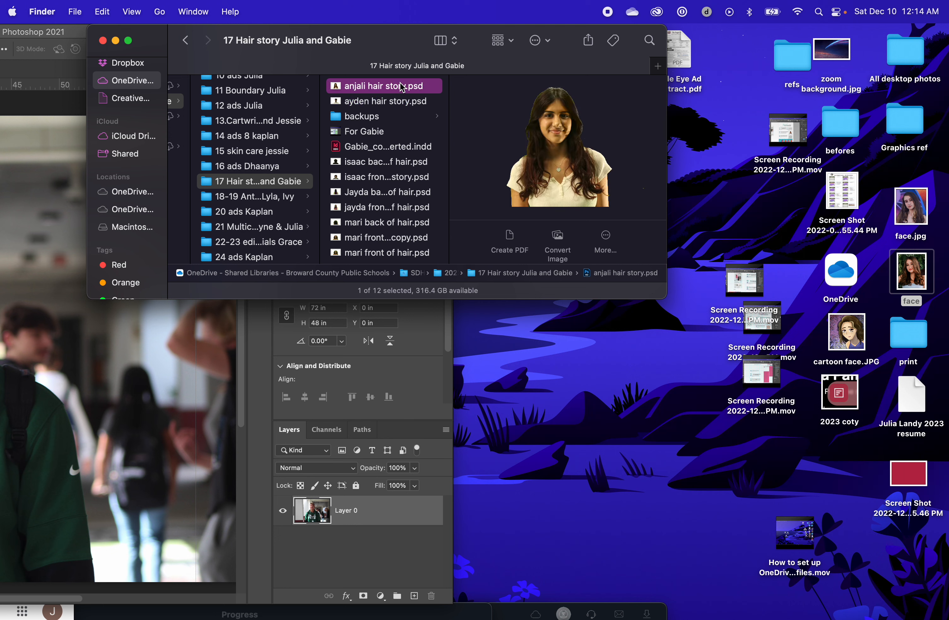
{"action": "left_click", "coordinate": [386, 176]}
{"action": "left_click", "coordinate": [404, 116]}
{"action": "left_click", "coordinate": [483, 118]}
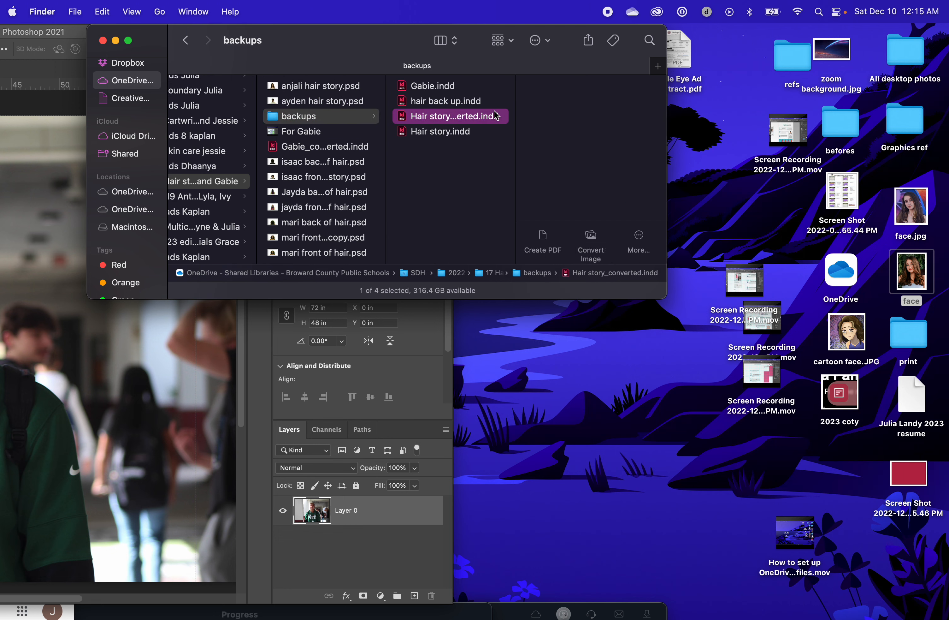
{"action": "left_click", "coordinate": [362, 191]}
{"action": "left_click", "coordinate": [329, 232]}
{"action": "left_click", "coordinate": [346, 221]}
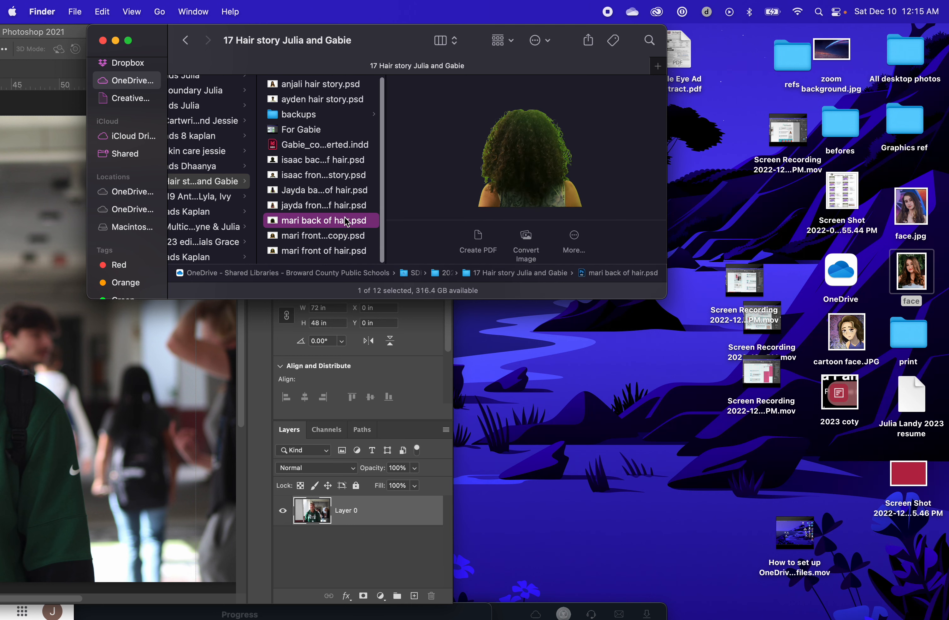
- Open the curly-haired girl's front-of-hair copy PSD in Photoshop, using its embedded color profile
{"action": "left_click", "coordinate": [346, 232]}
{"action": "double_click", "coordinate": [352, 236]}
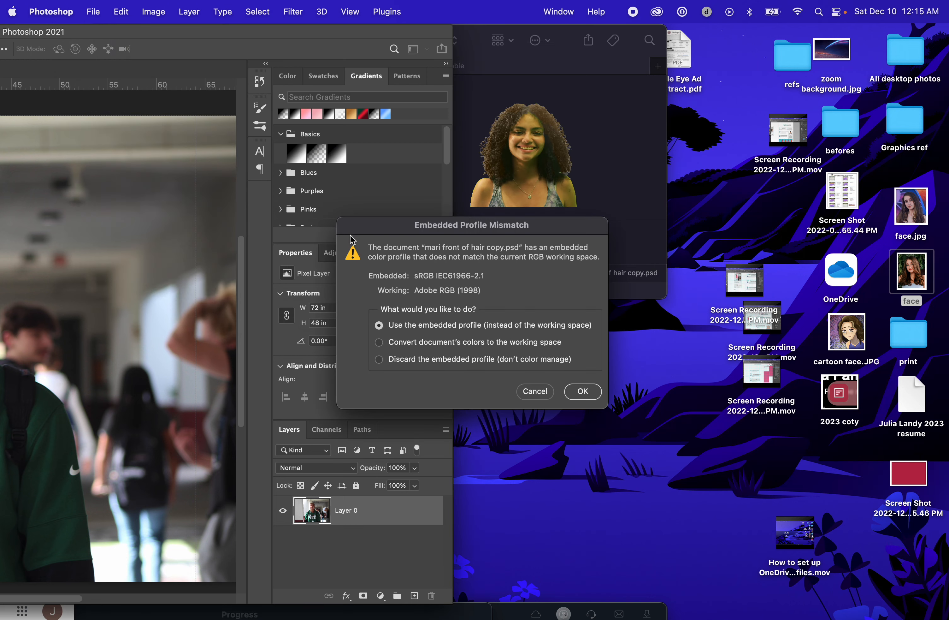
{"action": "left_click", "coordinate": [602, 392]}
- Return to Finder and open the original front-of-hair PSD of the same girl in Photoshop, using its embedded color profile
{"action": "left_click", "coordinate": [576, 135]}
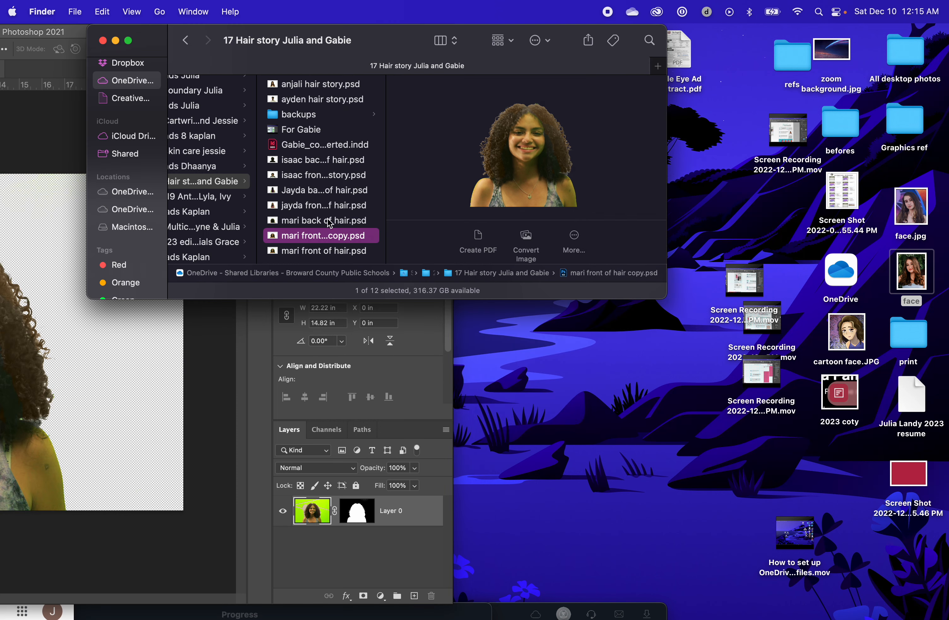
{"action": "left_click", "coordinate": [327, 251]}
{"action": "double_click", "coordinate": [342, 251]}
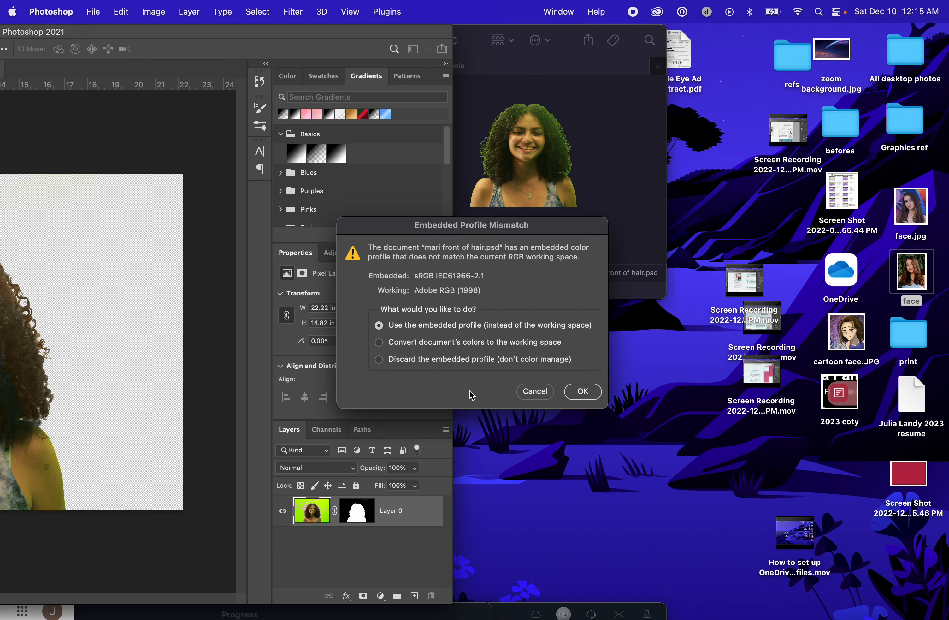
{"action": "left_click", "coordinate": [581, 391]}
- Bring the Photoshop window back into full view and examine the edges of the girl's masked curly hair up close
{"action": "left_click_drag", "start_coordinate": [173, 27], "coordinate": [667, 31]}
{"action": "scroll", "coordinate": [450, 299], "scroll_direction": "up", "scroll_amount": 1}
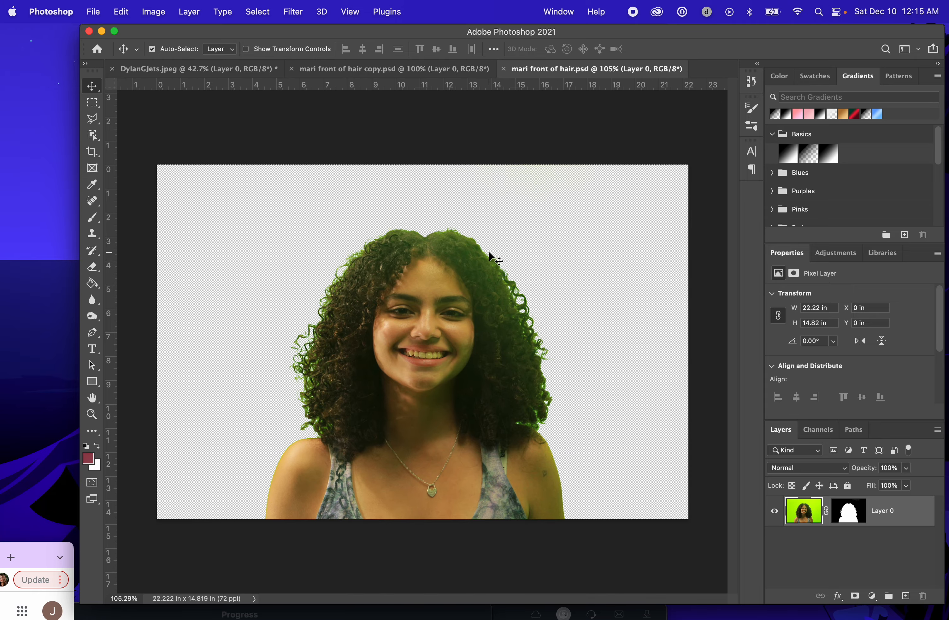
{"action": "scroll", "coordinate": [496, 257], "scroll_direction": "up", "scroll_amount": 5}
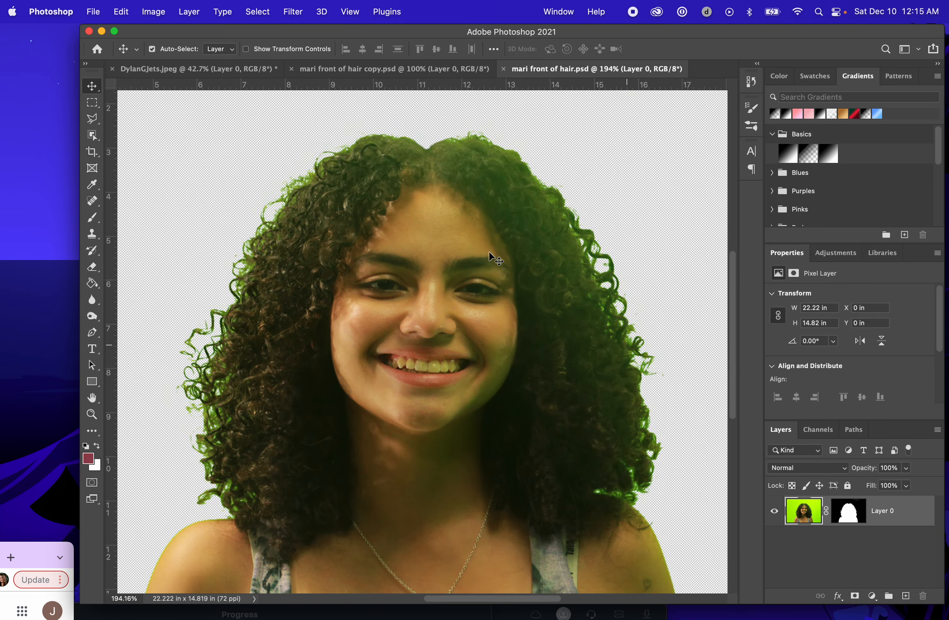
{"action": "scroll", "coordinate": [496, 257], "scroll_direction": "up", "scroll_amount": 3}
{"action": "scroll", "coordinate": [664, 329], "scroll_direction": "down", "scroll_amount": 2}
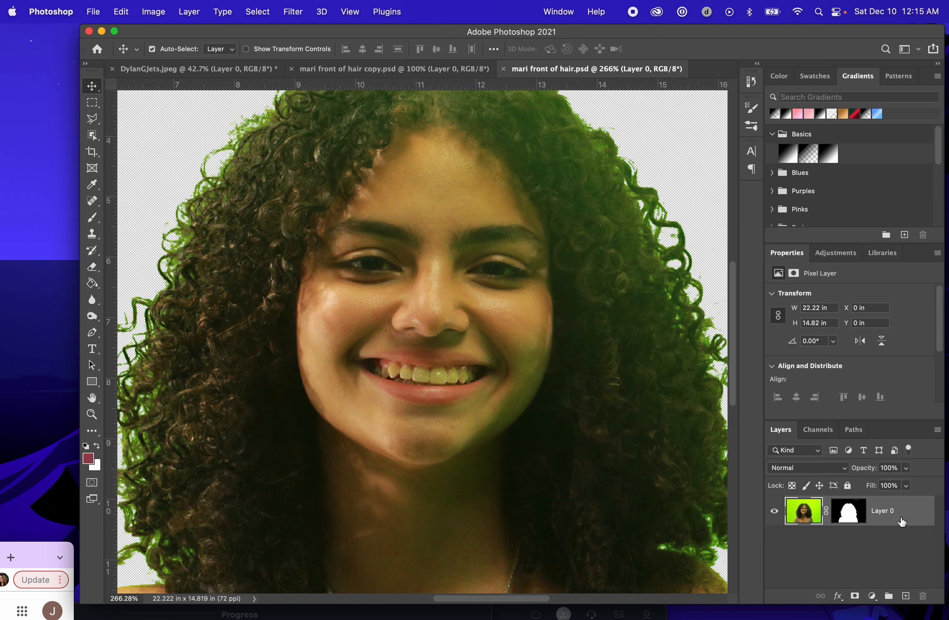
- Delete the girl's layer mask to view the original green background, and undo the deletion
{"action": "right_click", "coordinate": [833, 518]}
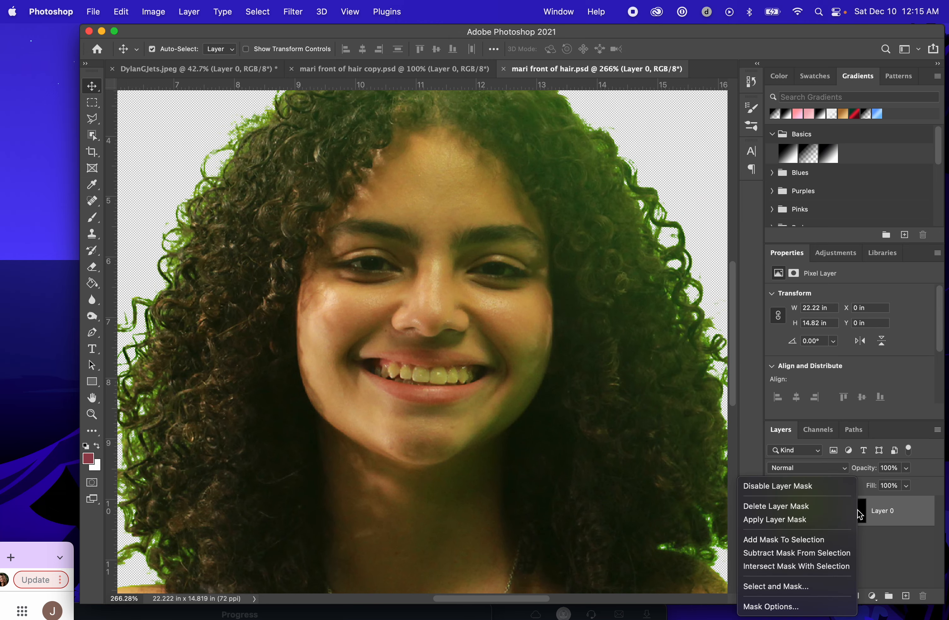
{"action": "left_click", "coordinate": [812, 505]}
{"action": "scroll", "coordinate": [559, 326], "scroll_direction": "down", "scroll_amount": 4}
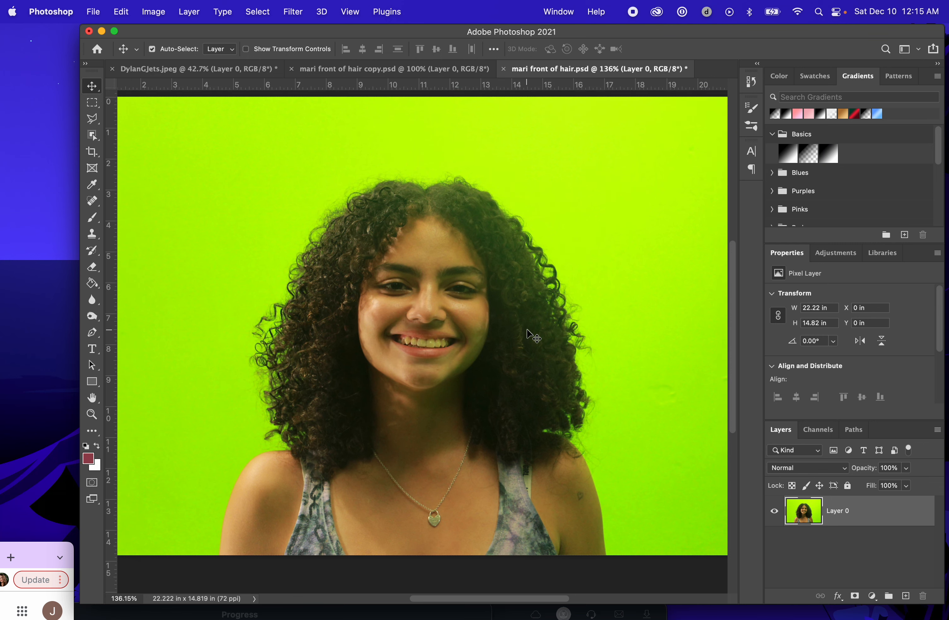
{"action": "key", "text": "super+z"}
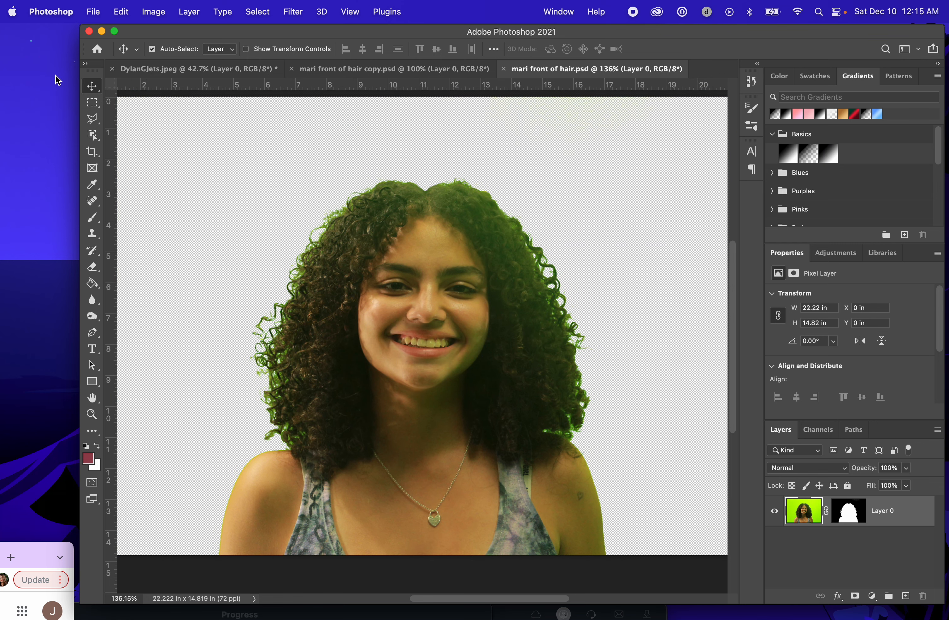
- Examine the green spill along the edges of the girl's masked hair and shoulders
{"action": "left_click", "coordinate": [274, 294]}
{"action": "left_click", "coordinate": [506, 295]}
{"action": "key", "text": "super+plus"}
{"action": "scroll", "coordinate": [512, 314], "scroll_direction": "up", "scroll_amount": 3}
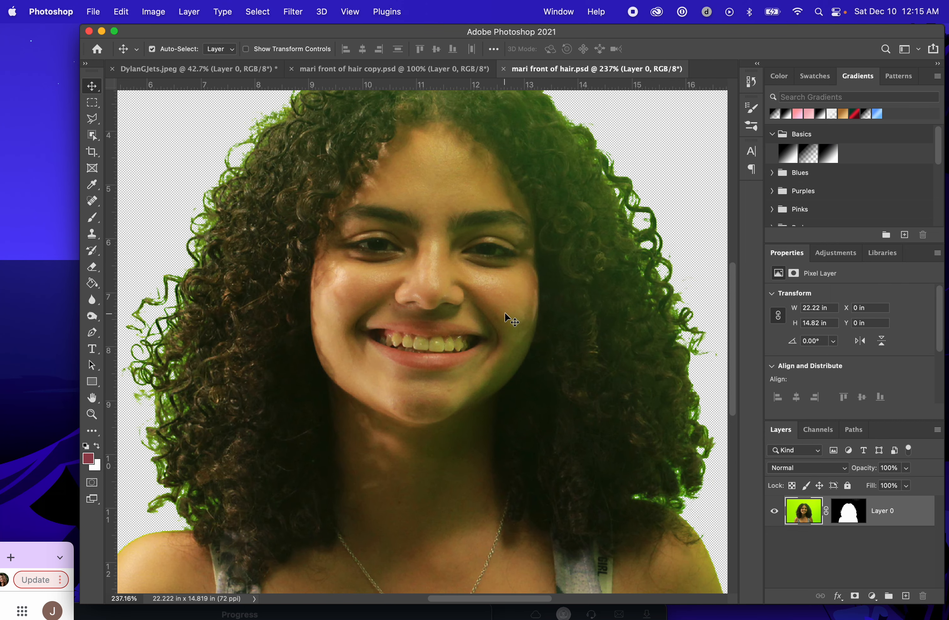
{"action": "scroll", "coordinate": [512, 314], "scroll_direction": "up", "scroll_amount": 2}
{"action": "scroll", "coordinate": [512, 314], "scroll_direction": "right", "scroll_amount": 3}
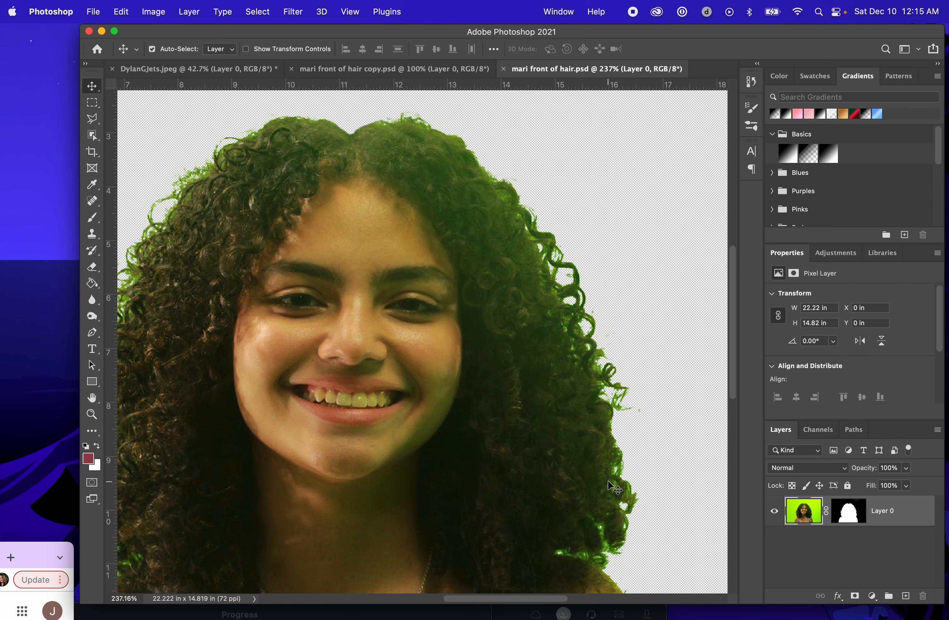
{"action": "scroll", "coordinate": [607, 481], "scroll_direction": "down", "scroll_amount": 4}
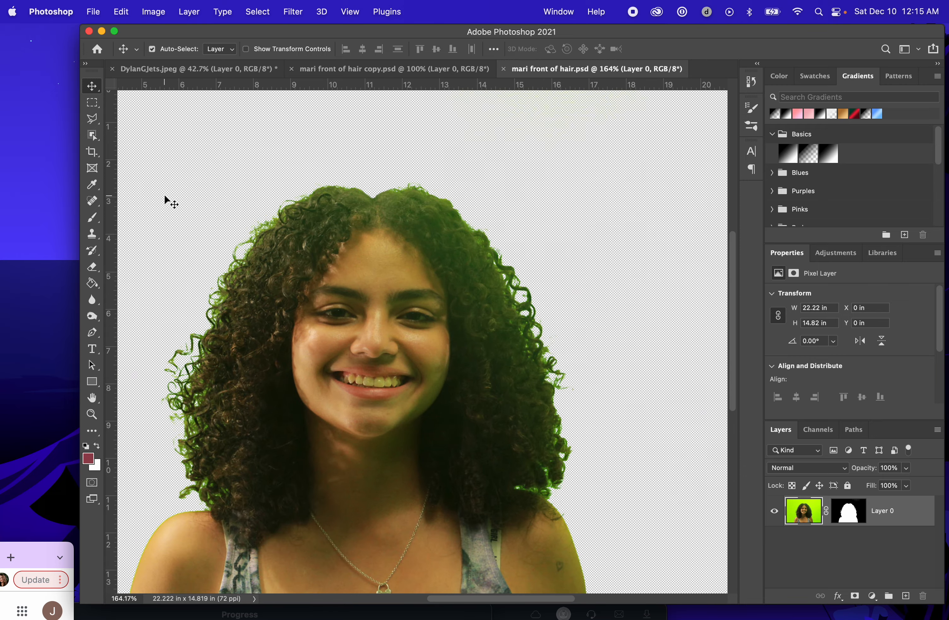
{"action": "left_click", "coordinate": [100, 219]}
{"action": "scroll", "coordinate": [329, 256], "scroll_direction": "down", "scroll_amount": 2}
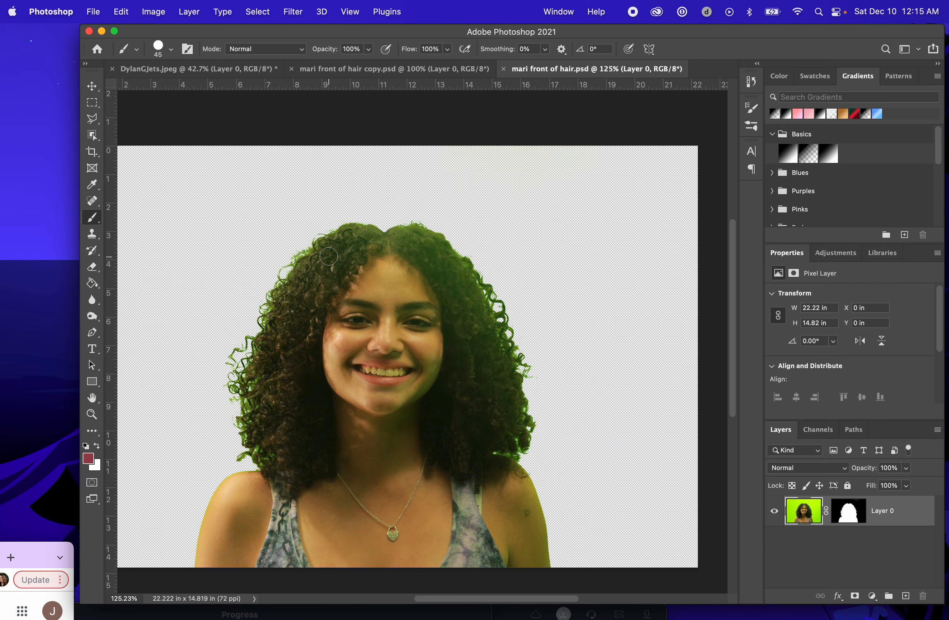
{"action": "scroll", "coordinate": [322, 246], "scroll_direction": "up", "scroll_amount": 2}
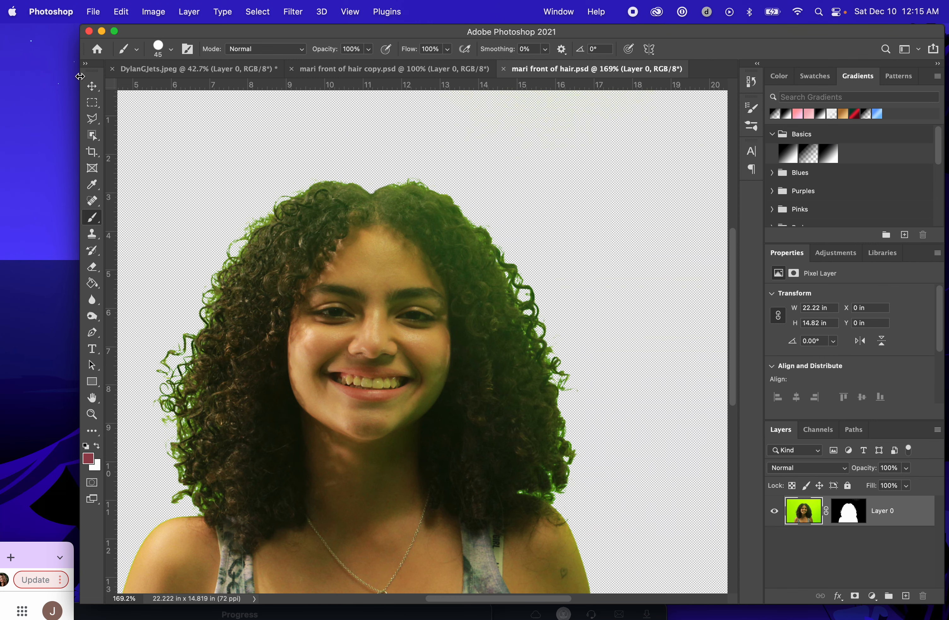
{"action": "left_click", "coordinate": [93, 87]}
{"action": "left_click", "coordinate": [824, 254]}
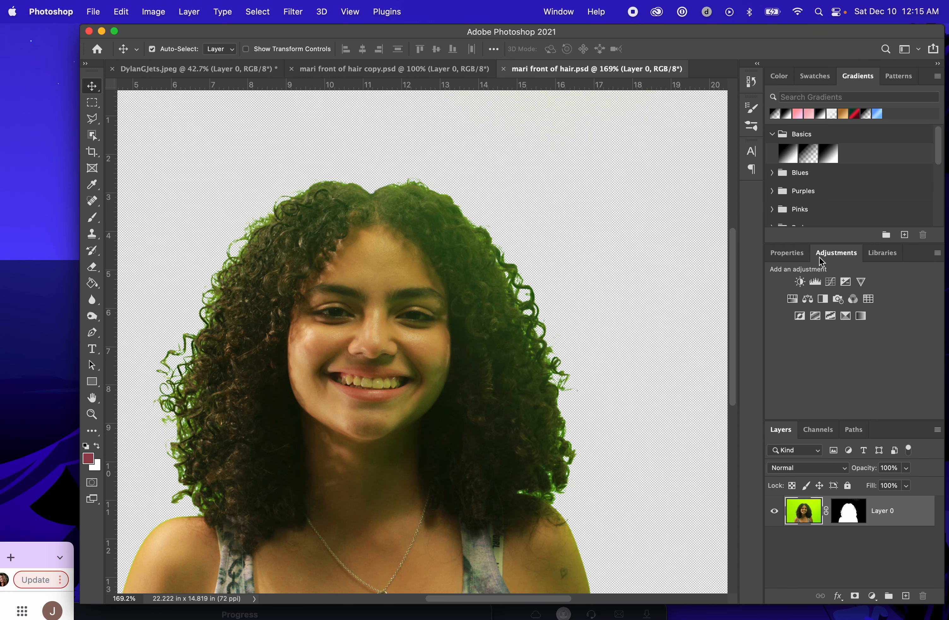
{"action": "scroll", "coordinate": [422, 354], "scroll_direction": "down", "scroll_amount": 2}
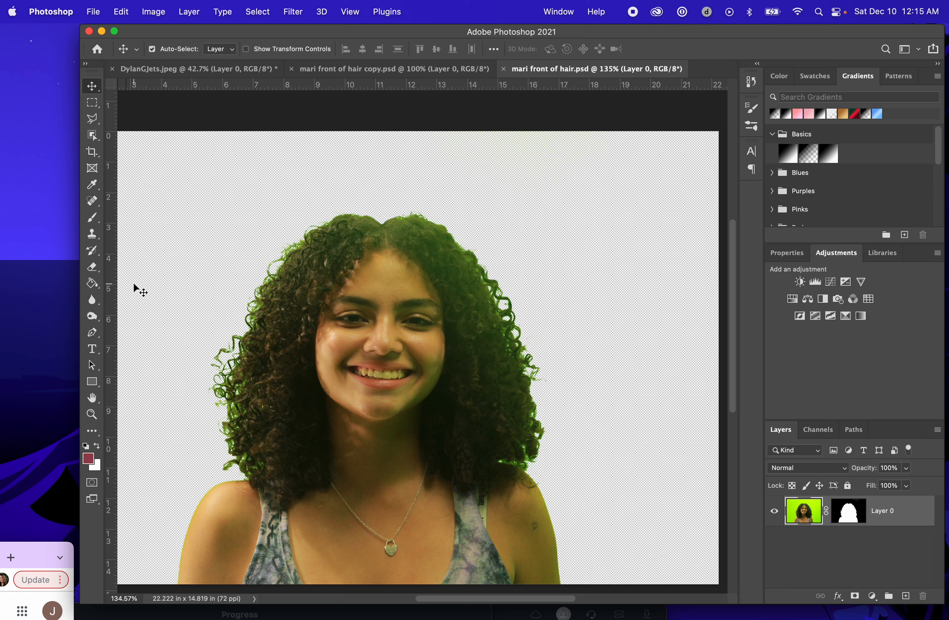
- Choose the Color Replacement Tool and sample a dark brown from the girl's hair as the foreground color
{"action": "left_click", "coordinate": [95, 219]}
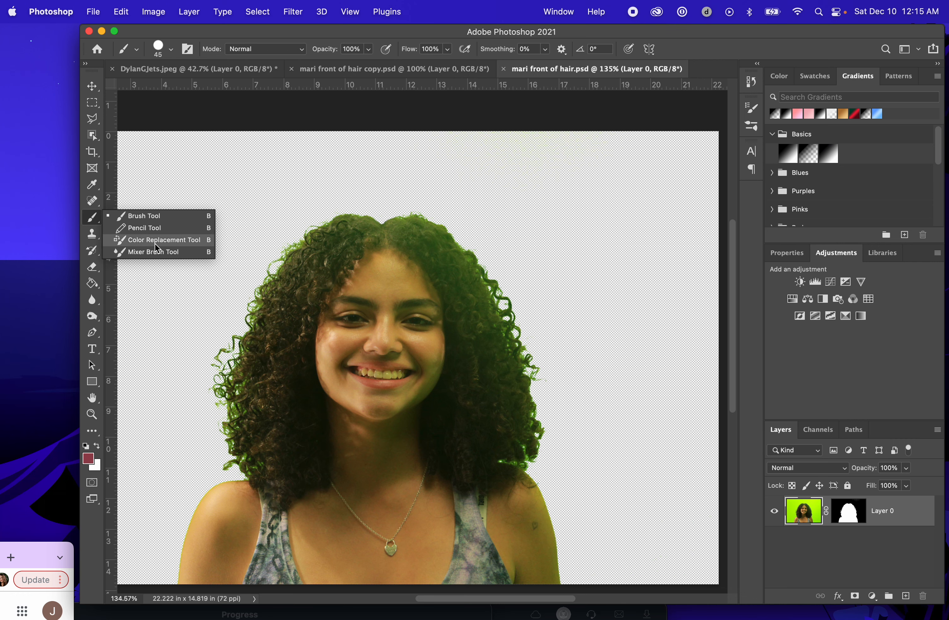
{"action": "left_click", "coordinate": [88, 220]}
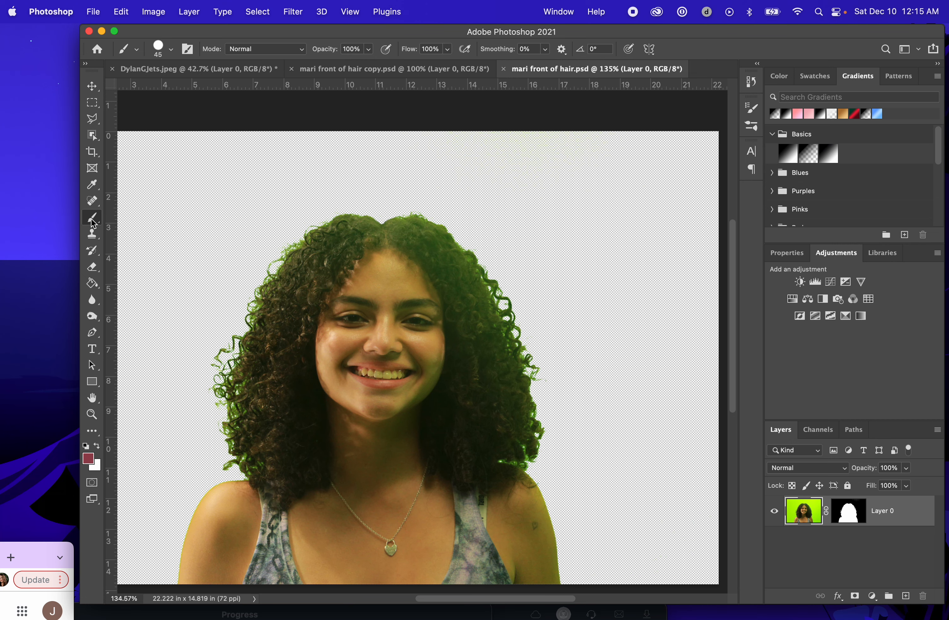
{"action": "left_click", "coordinate": [157, 240]}
{"action": "scroll", "coordinate": [276, 309], "scroll_direction": "up", "scroll_amount": 5}
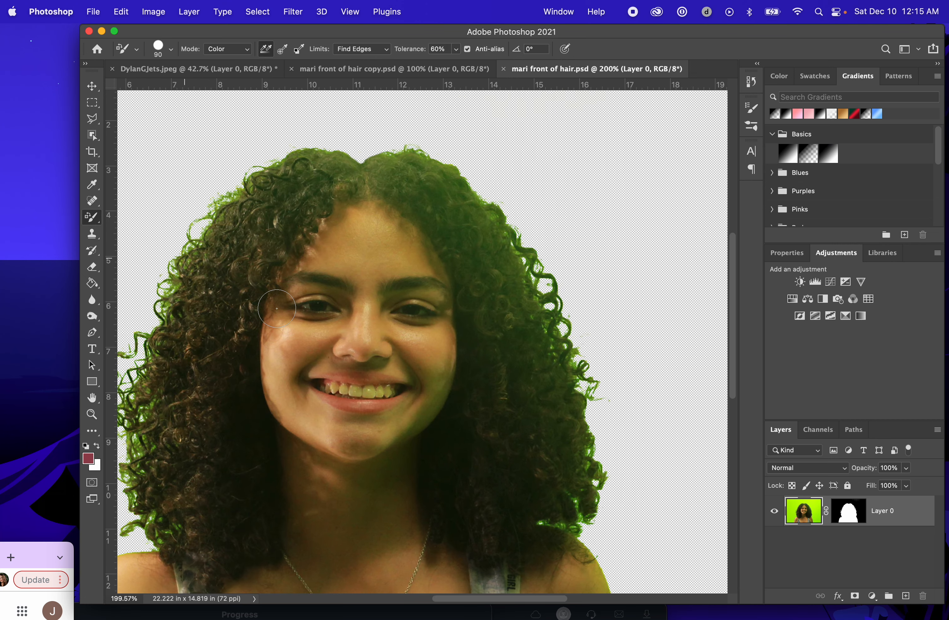
{"action": "scroll", "coordinate": [150, 258], "scroll_direction": "left", "scroll_amount": 2}
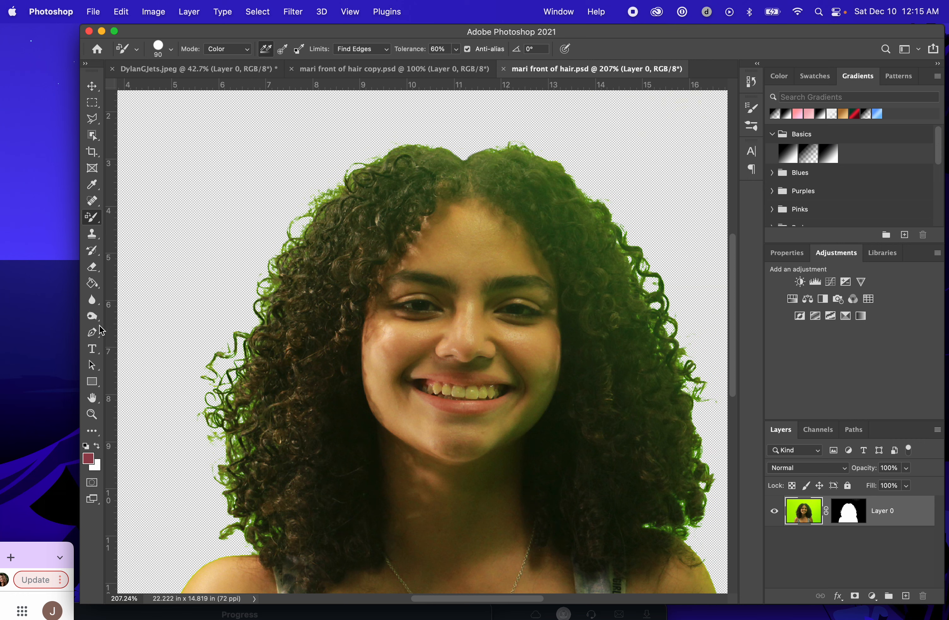
{"action": "left_click", "coordinate": [93, 186]}
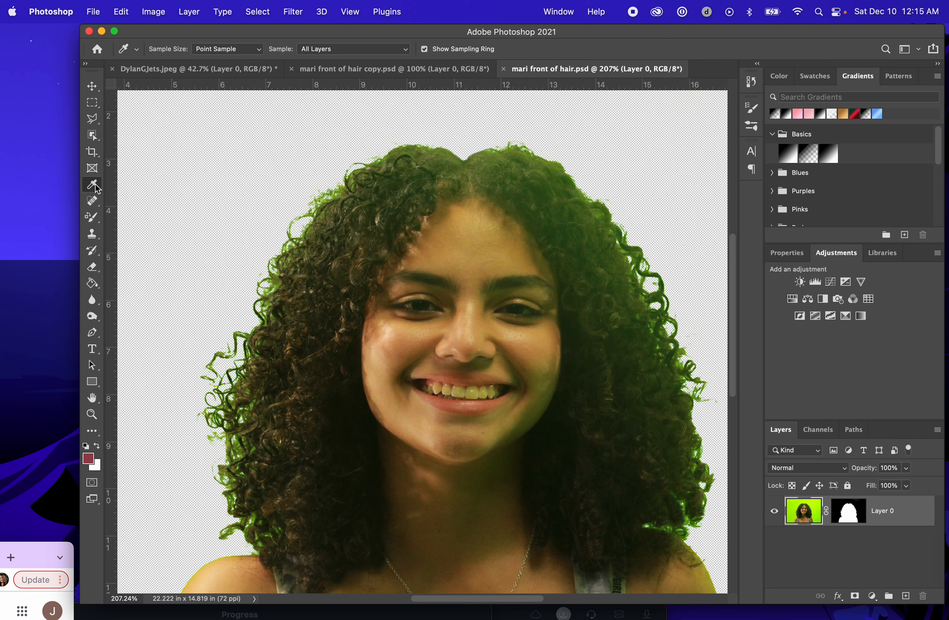
{"action": "left_click_drag", "start_coordinate": [368, 313], "coordinate": [275, 332]}
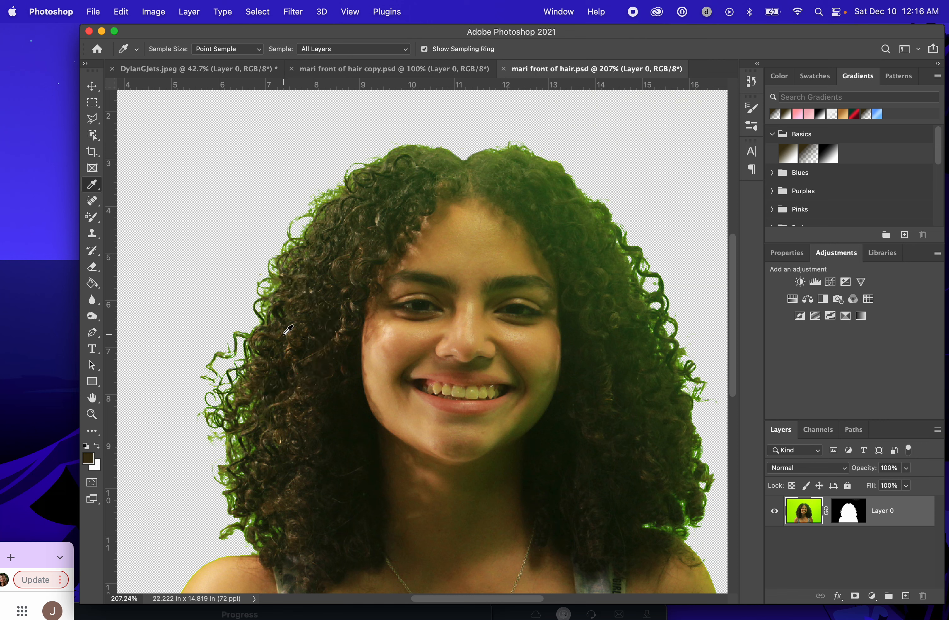
- Reduce the Color Replacement brush size to 35 px
{"action": "key", "text": "b"}
{"action": "key", "text": "["}
{"action": "key", "text": "["}
{"action": "key", "text": "["}
{"action": "key", "text": "["}
{"action": "key", "text": "["}
{"action": "key", "text": "["}
{"action": "left_click", "coordinate": [172, 49]}
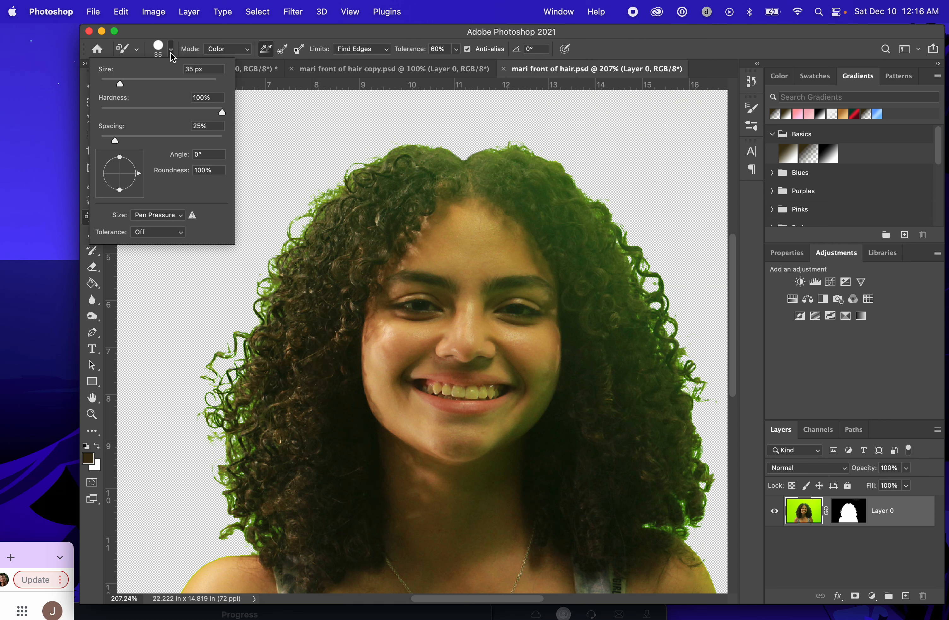
- Replace the green fringe on the upper-left curls with the sampled brown, using brush sizes of 50 and 35 px
{"action": "left_click", "coordinate": [284, 280]}
{"action": "key", "text": "]"}
{"action": "key", "text": "]"}
{"action": "key", "text": "]"}
{"action": "key", "text": "]"}
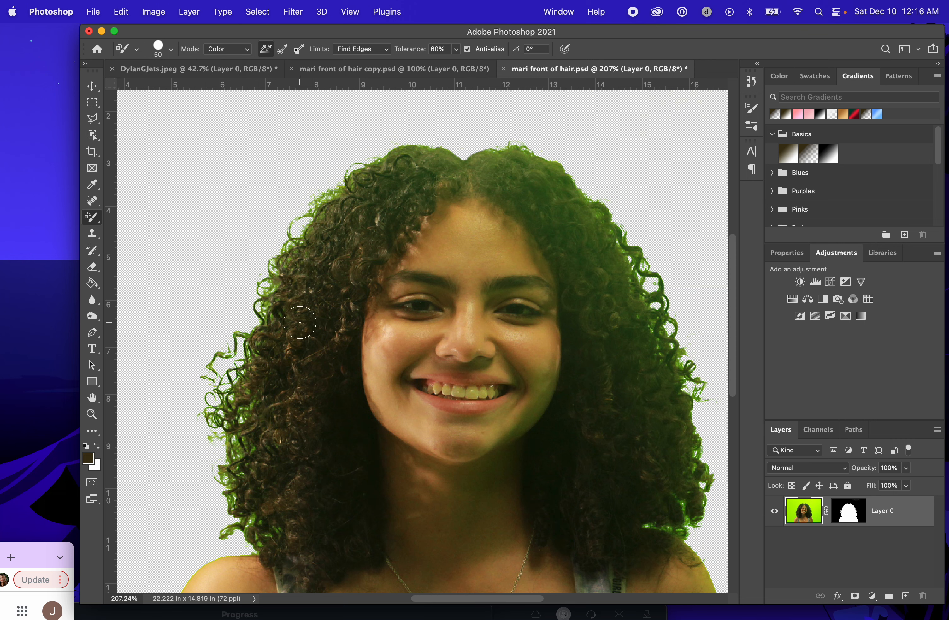
{"action": "key", "text": "bracketleft"}
{"action": "key", "text": "bracketleft"}
{"action": "key", "text": "bracketleft"}
{"action": "key", "text": "bracketleft"}
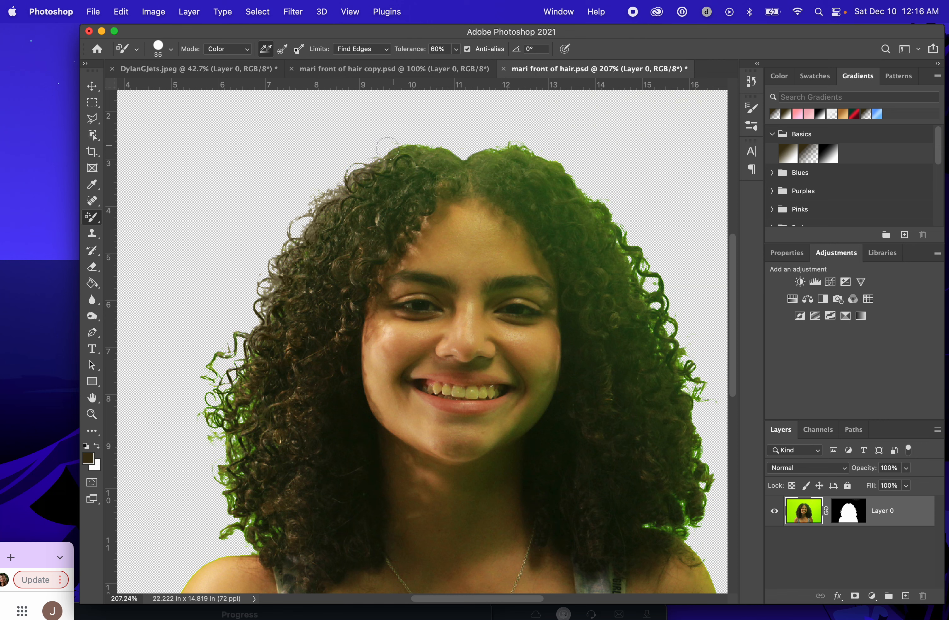
- Raise the Color Replacement tolerance to 74% and recolor the green curls along the left edge of the hair
{"action": "left_click", "coordinate": [455, 49]}
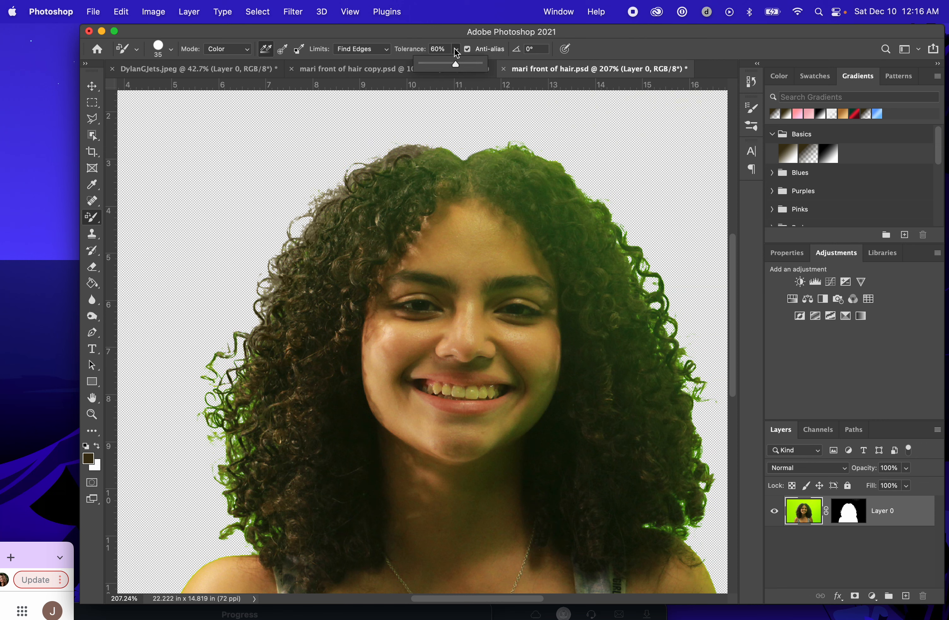
{"action": "left_click", "coordinate": [466, 65]}
{"action": "left_click_drag", "start_coordinate": [286, 305], "coordinate": [280, 311]}
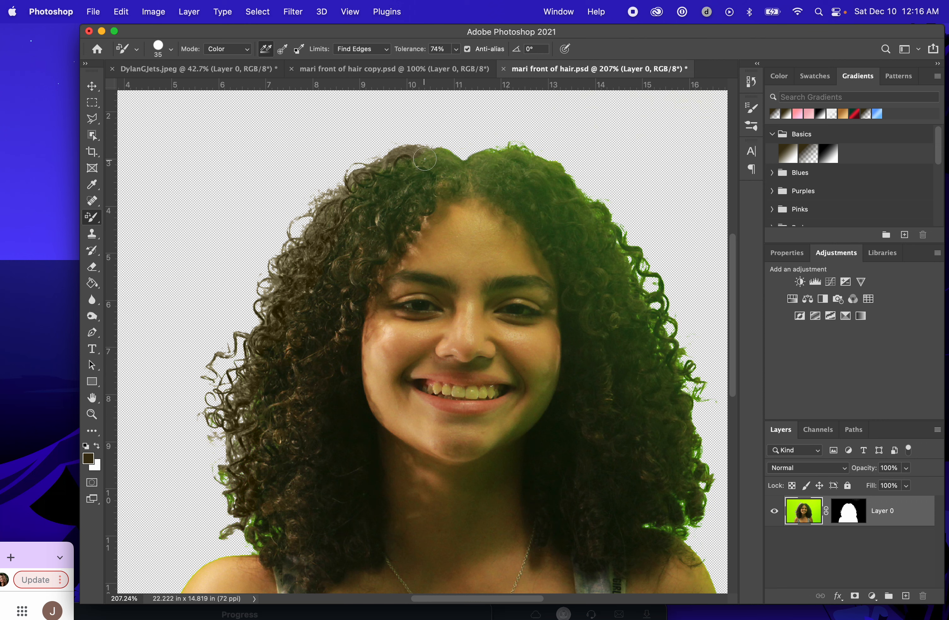
- Raise the tolerance to 92% and recolor the remaining green on the lower-left curls and the hair beside the face
{"action": "left_click", "coordinate": [457, 49]}
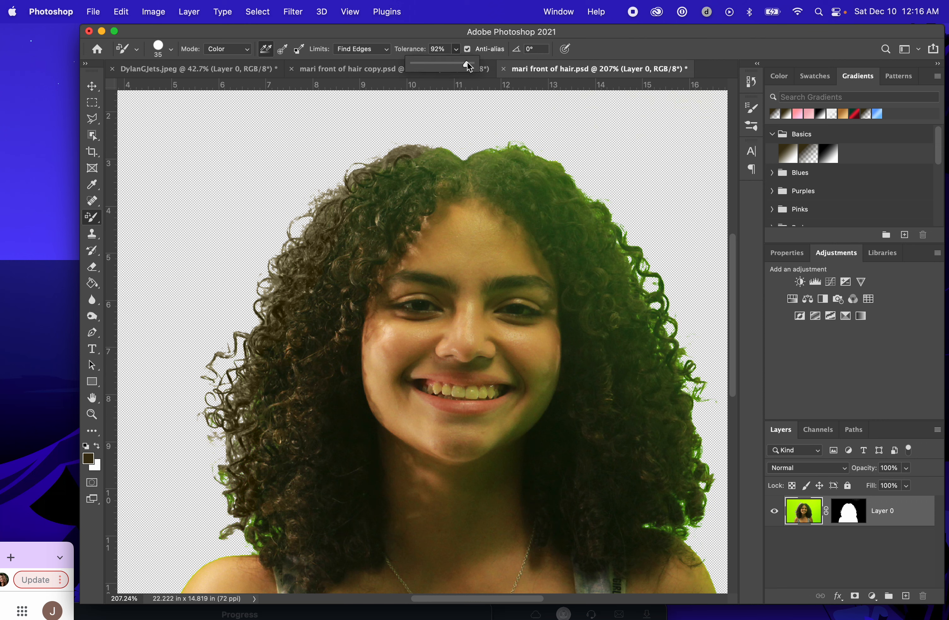
{"action": "mouse_move", "coordinate": [218, 478]}
{"action": "left_mouse_down"}
{"action": "mouse_move", "coordinate": [202, 454]}
{"action": "mouse_move", "coordinate": [223, 492]}
{"action": "mouse_move", "coordinate": [215, 475]}
{"action": "left_mouse_up"}
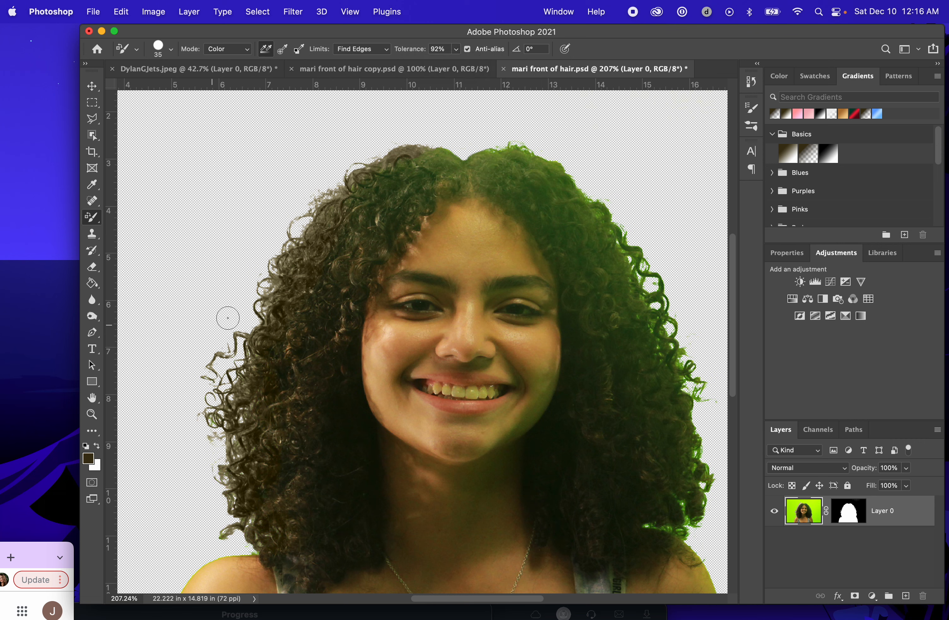
{"action": "mouse_move", "coordinate": [342, 308]}
{"action": "left_mouse_down"}
{"action": "mouse_move", "coordinate": [357, 225]}
{"action": "mouse_move", "coordinate": [355, 268]}
{"action": "mouse_move", "coordinate": [402, 225]}
{"action": "mouse_move", "coordinate": [376, 231]}
{"action": "mouse_move", "coordinate": [361, 221]}
{"action": "mouse_move", "coordinate": [334, 300]}
{"action": "mouse_move", "coordinate": [338, 346]}
{"action": "left_mouse_up"}
- Sample a darker, near-black hair color and brush it over the inner curls between the left temple and the forehead
{"action": "scroll", "coordinate": [338, 263], "scroll_direction": "up", "scroll_amount": 5}
{"action": "scroll", "coordinate": [268, 275], "scroll_direction": "down", "scroll_amount": 2}
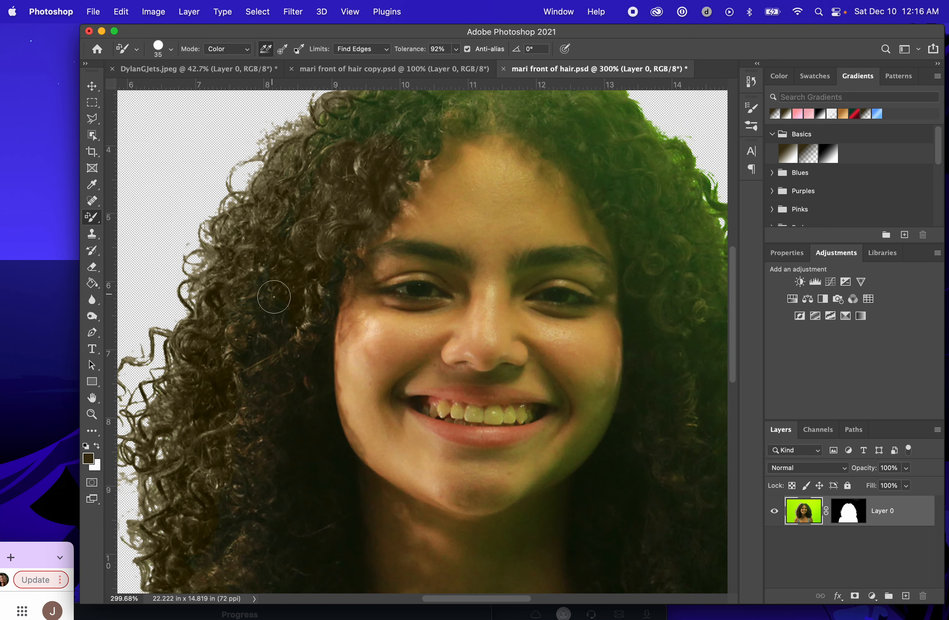
{"action": "key", "text": "i"}
{"action": "left_click_drag", "start_coordinate": [270, 296], "coordinate": [282, 316]}
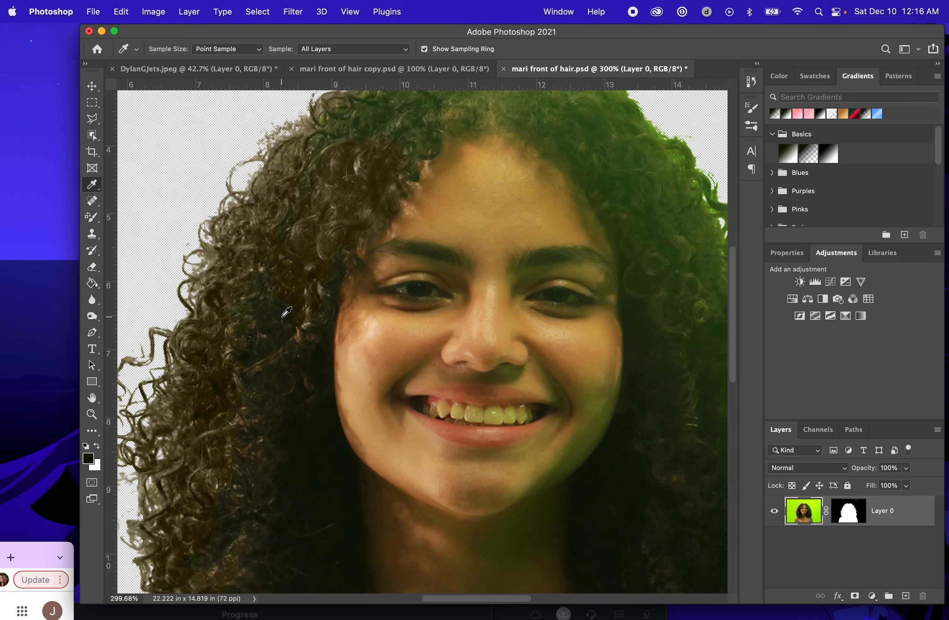
{"action": "key", "text": "b"}
{"action": "mouse_move", "coordinate": [292, 230]}
{"action": "left_mouse_down"}
{"action": "mouse_move", "coordinate": [305, 271]}
{"action": "mouse_move", "coordinate": [326, 263]}
{"action": "mouse_move", "coordinate": [299, 306]}
{"action": "mouse_move", "coordinate": [311, 277]}
{"action": "mouse_move", "coordinate": [295, 342]}
{"action": "mouse_move", "coordinate": [387, 171]}
{"action": "mouse_move", "coordinate": [311, 260]}
{"action": "mouse_move", "coordinate": [304, 223]}
{"action": "mouse_move", "coordinate": [286, 245]}
{"action": "mouse_move", "coordinate": [393, 117]}
{"action": "mouse_move", "coordinate": [378, 152]}
{"action": "mouse_move", "coordinate": [399, 154]}
{"action": "left_mouse_up"}
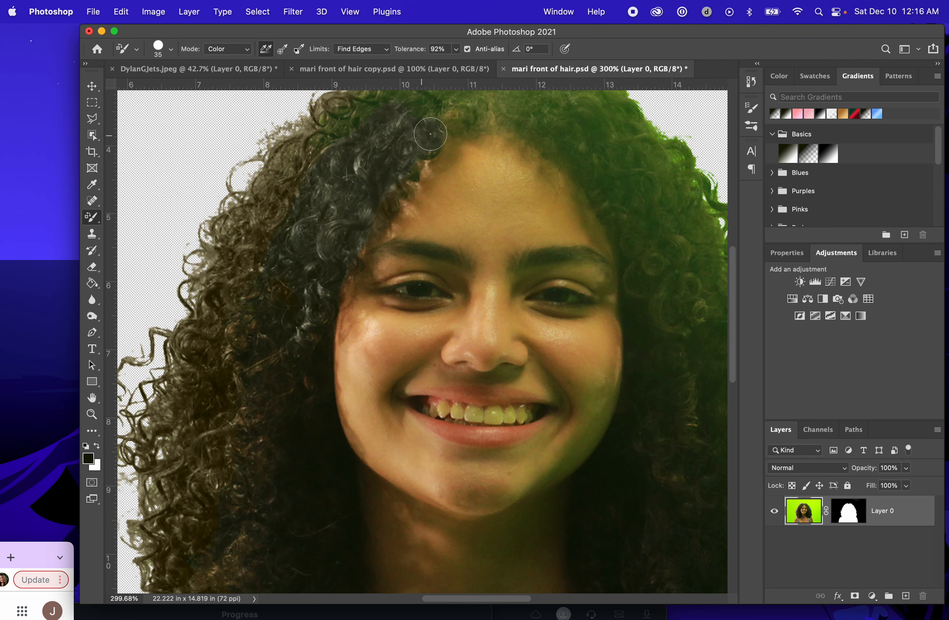
- Examine the green spill remaining in the hair on the right half of the image
{"action": "scroll", "coordinate": [430, 133], "scroll_direction": "up", "scroll_amount": 4}
{"action": "scroll", "coordinate": [431, 219], "scroll_direction": "right", "scroll_amount": 10}
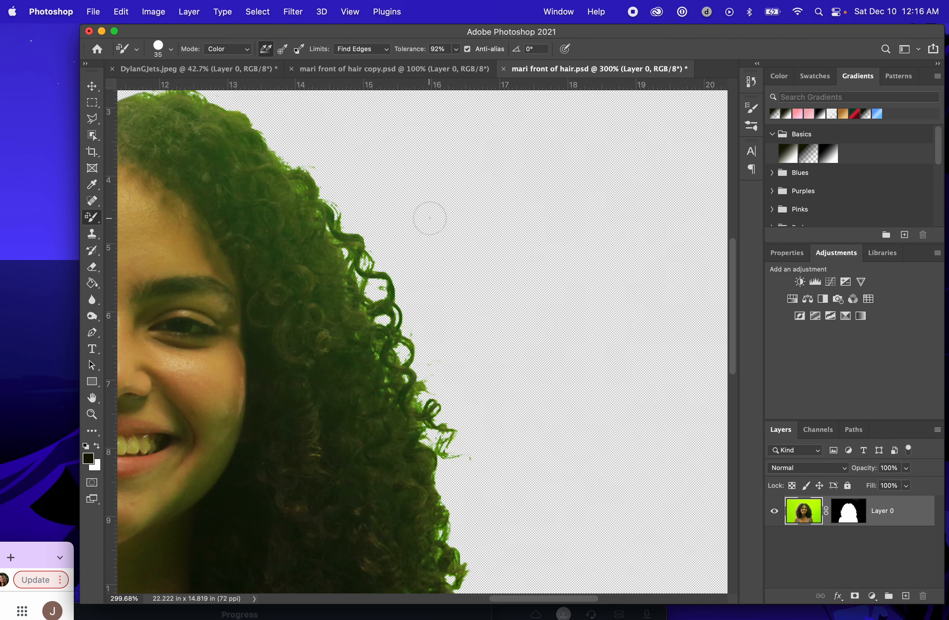
{"action": "scroll", "coordinate": [431, 220], "scroll_direction": "left", "scroll_amount": 5}
{"action": "scroll", "coordinate": [430, 220], "scroll_direction": "down", "scroll_amount": 2}
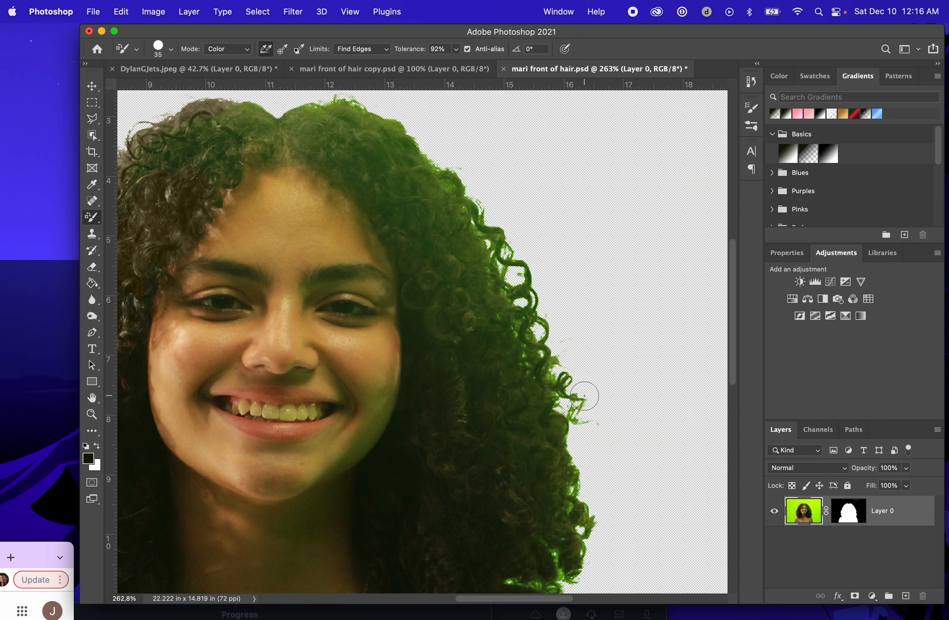
{"action": "scroll", "coordinate": [585, 401], "scroll_direction": "down", "scroll_amount": 8}
{"action": "scroll", "coordinate": [586, 400], "scroll_direction": "down", "scroll_amount": 2}
{"action": "scroll", "coordinate": [583, 396], "scroll_direction": "up", "scroll_amount": 7}
{"action": "scroll", "coordinate": [583, 396], "scroll_direction": "left", "scroll_amount": 5}
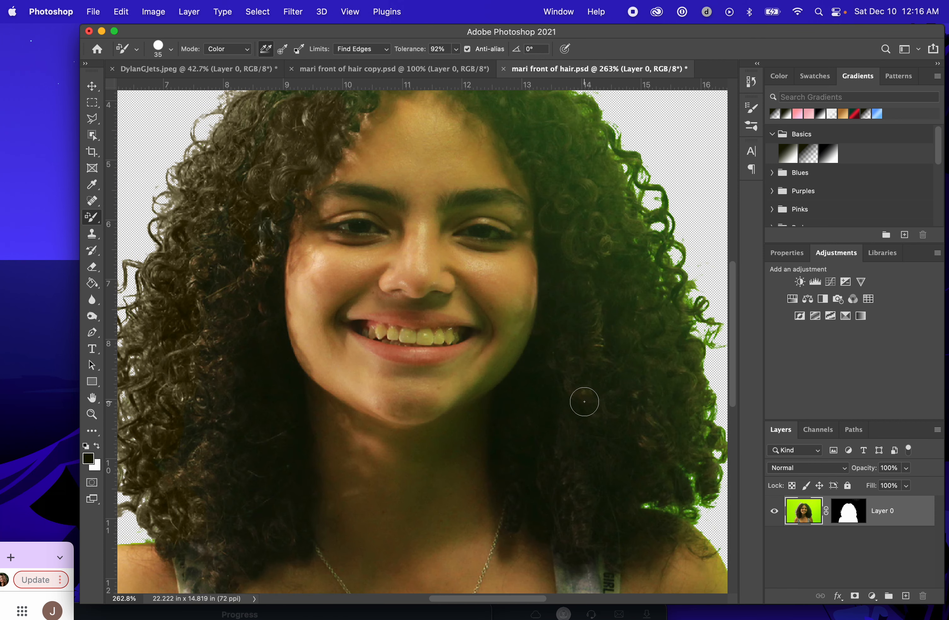
- Sample a skin tone from the right cheek, try recoloring the greenish side of the face, and undo the stroke
{"action": "key", "text": "i"}
{"action": "left_click", "coordinate": [514, 283]}
{"action": "key", "text": "b"}
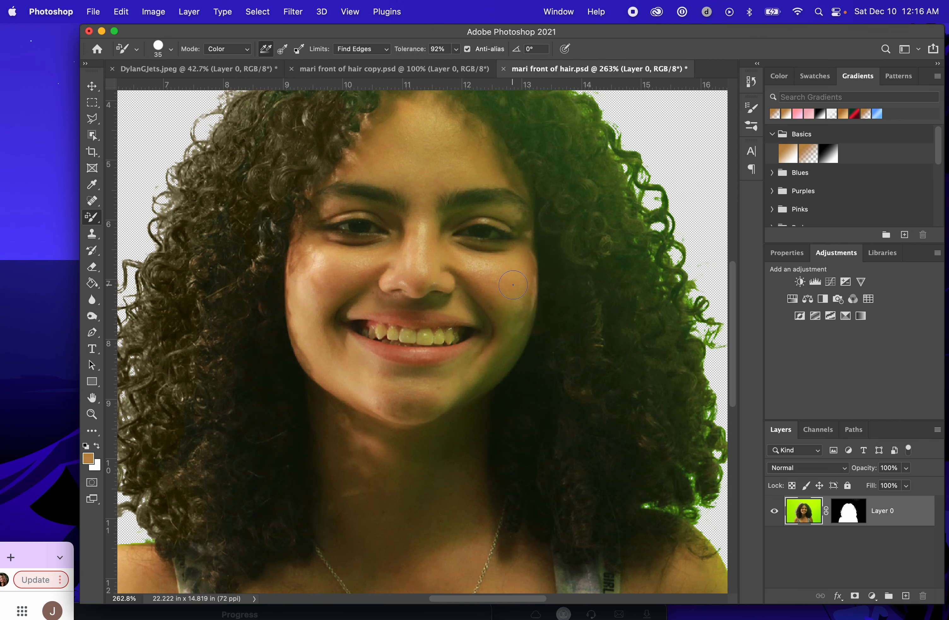
{"action": "mouse_move", "coordinate": [521, 298]}
{"action": "left_mouse_down"}
{"action": "mouse_move", "coordinate": [504, 377]}
{"action": "mouse_move", "coordinate": [515, 311]}
{"action": "mouse_move", "coordinate": [507, 359]}
{"action": "mouse_move", "coordinate": [507, 350]}
{"action": "left_mouse_up"}
{"action": "key", "text": "super+z"}
- Reduce the Color Replacement brush to 9 px, try recoloring the green edge of the right cheek, and undo the stroke
{"action": "scroll", "coordinate": [507, 338], "scroll_direction": "up", "scroll_amount": 3}
{"action": "key", "text": "bracketleft"}
{"action": "key", "text": "bracketleft"}
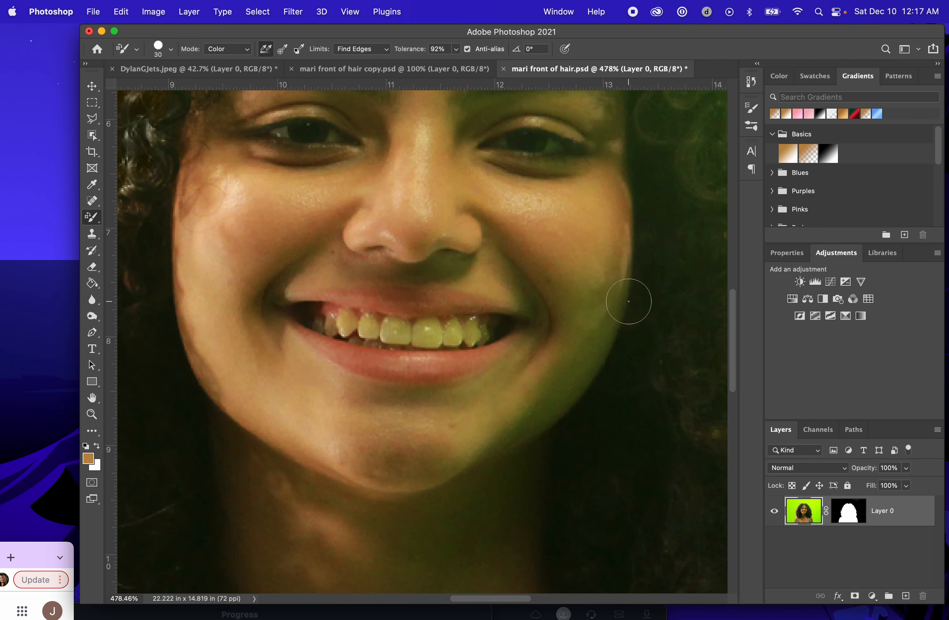
{"action": "key", "text": "bracketleft"}
{"action": "left_click_drag", "start_coordinate": [627, 262], "coordinate": [623, 278]}
{"action": "key", "text": "super+z"}
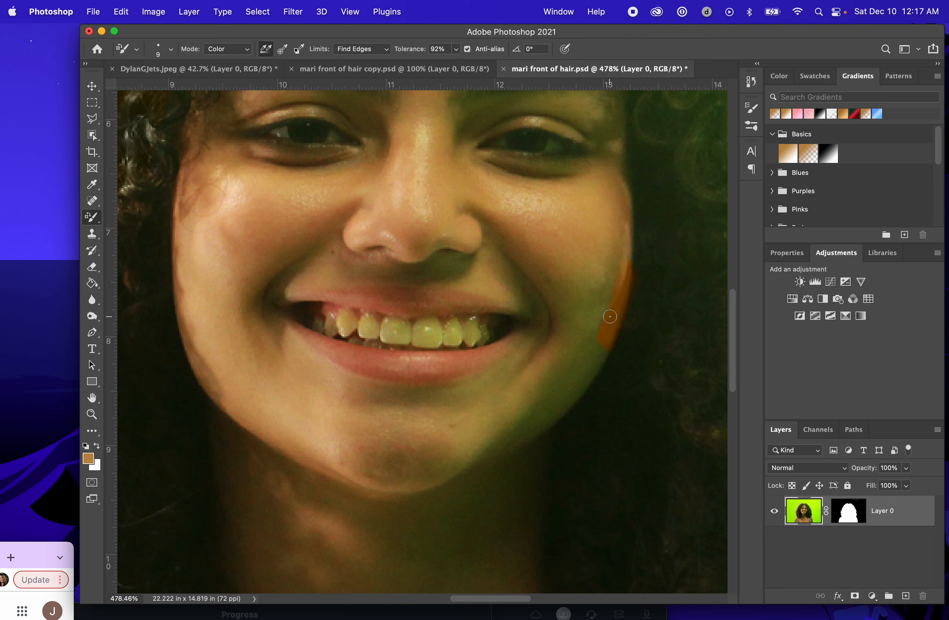
- Lower the Color Replacement tolerance to 28% and try another stroke along the right cheek's edge
{"action": "left_click", "coordinate": [456, 48]}
{"action": "left_click_drag", "start_coordinate": [459, 63], "coordinate": [421, 64]}
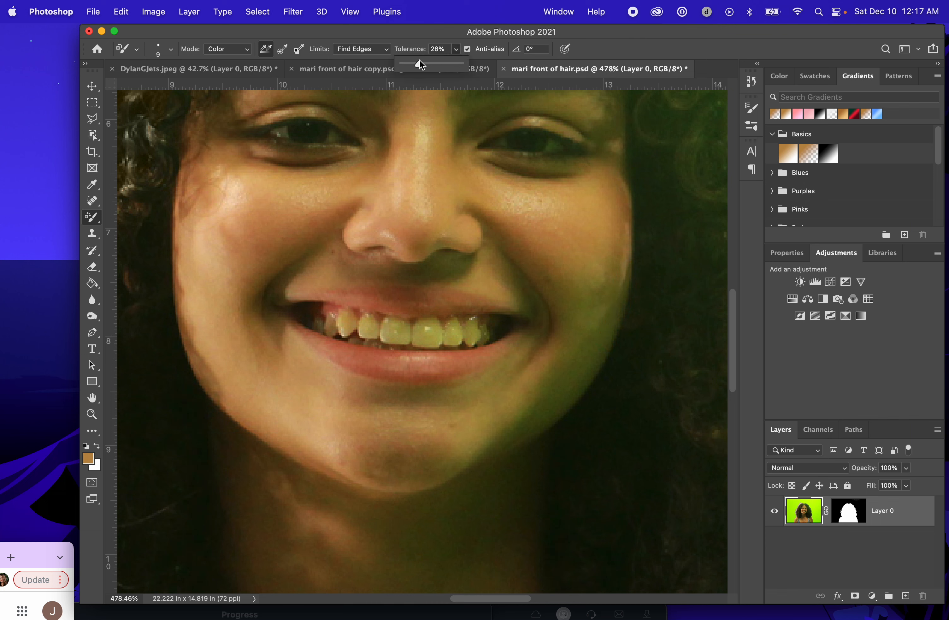
{"action": "left_click_drag", "start_coordinate": [630, 277], "coordinate": [597, 329]}
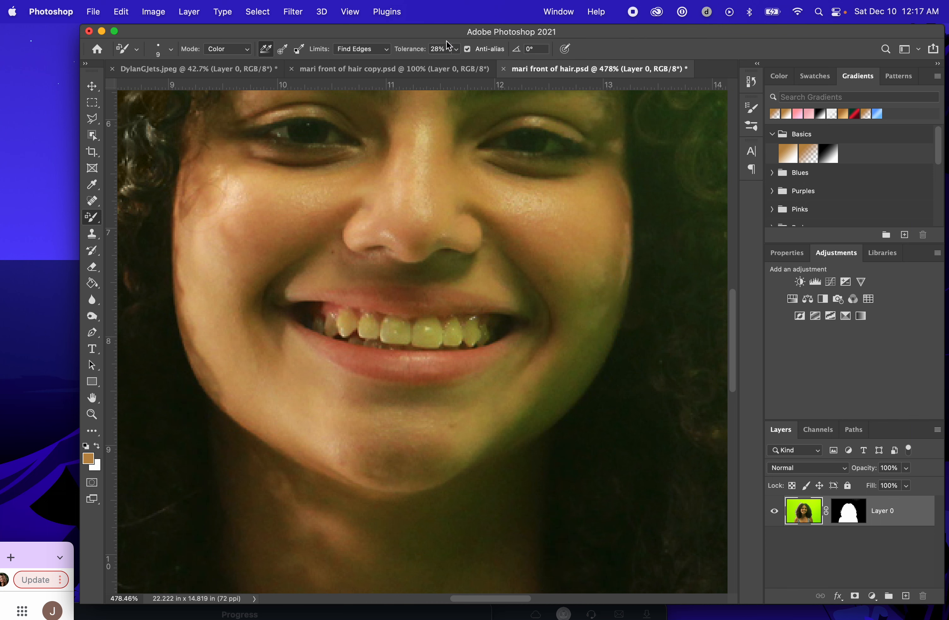
- Sample a new skin tone from the right cheek and recolor the greenish area beside the mouth with it
{"action": "left_click", "coordinate": [456, 49]}
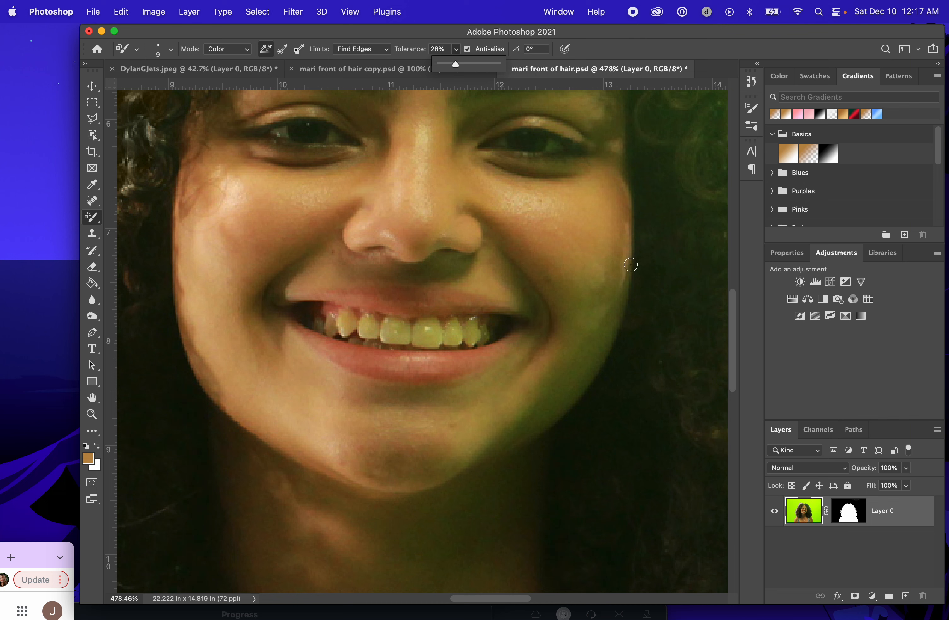
{"action": "key", "text": "i"}
{"action": "left_click", "coordinate": [602, 251]}
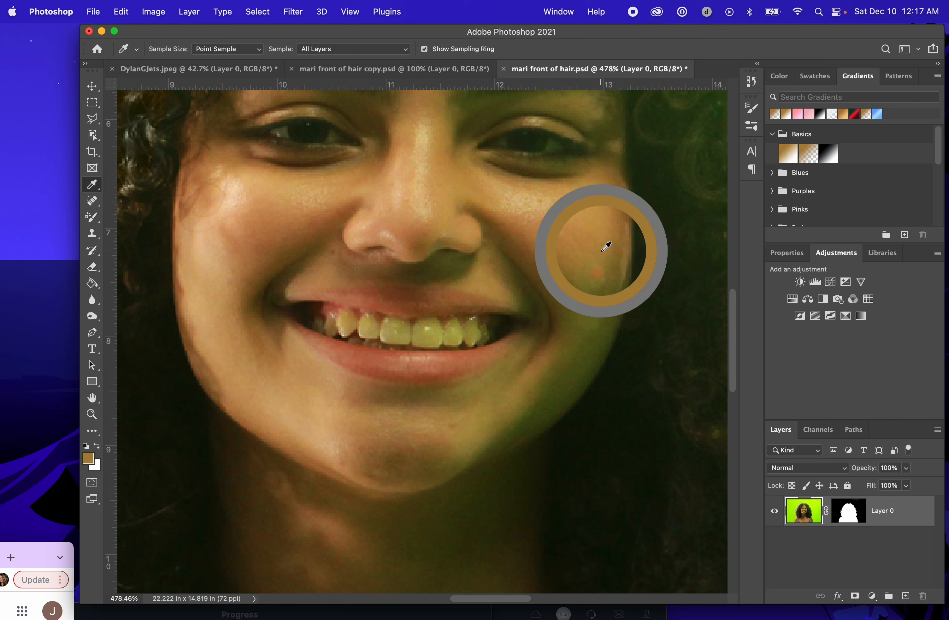
{"action": "key", "text": "v"}
{"action": "key", "text": "b"}
{"action": "left_click", "coordinate": [587, 285]}
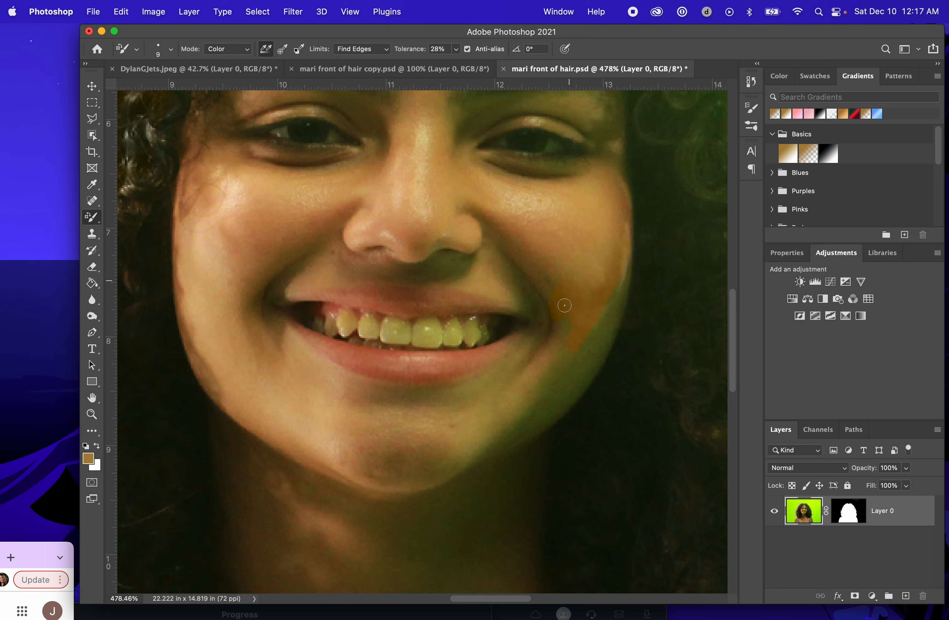
{"action": "scroll", "coordinate": [570, 346], "scroll_direction": "down", "scroll_amount": 10}
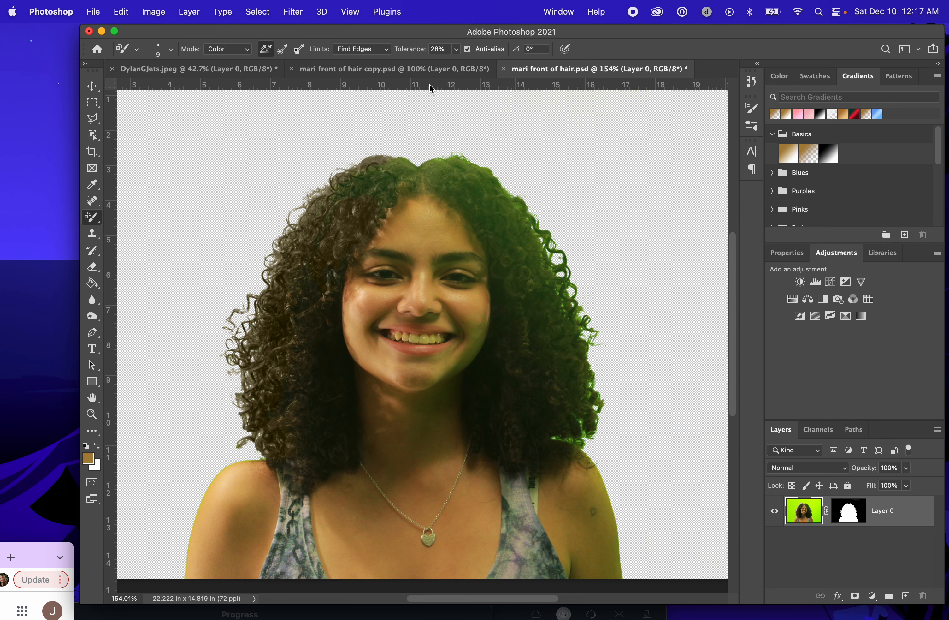
{"action": "left_click_drag", "start_coordinate": [674, 37], "coordinate": [630, 5]}
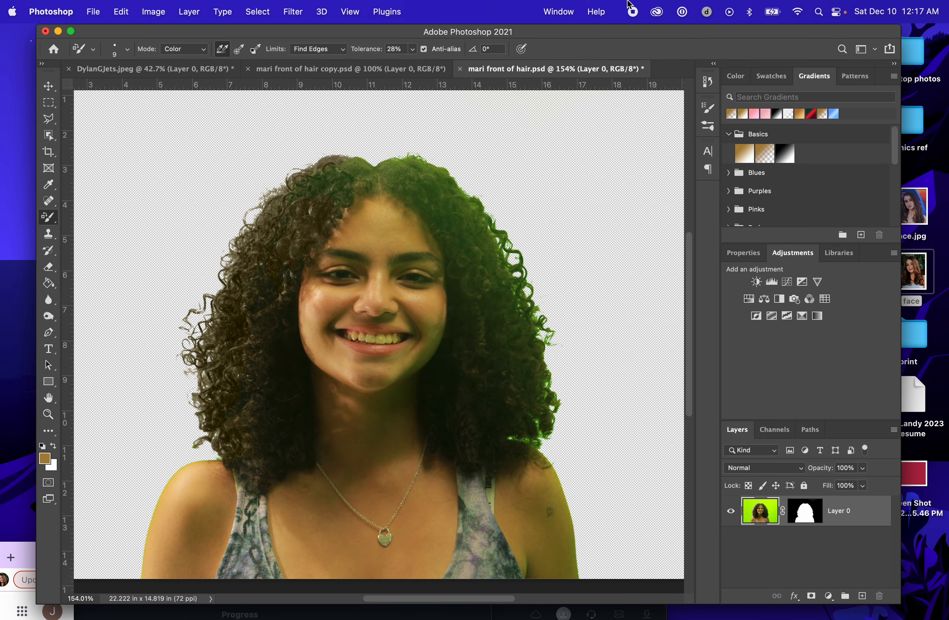